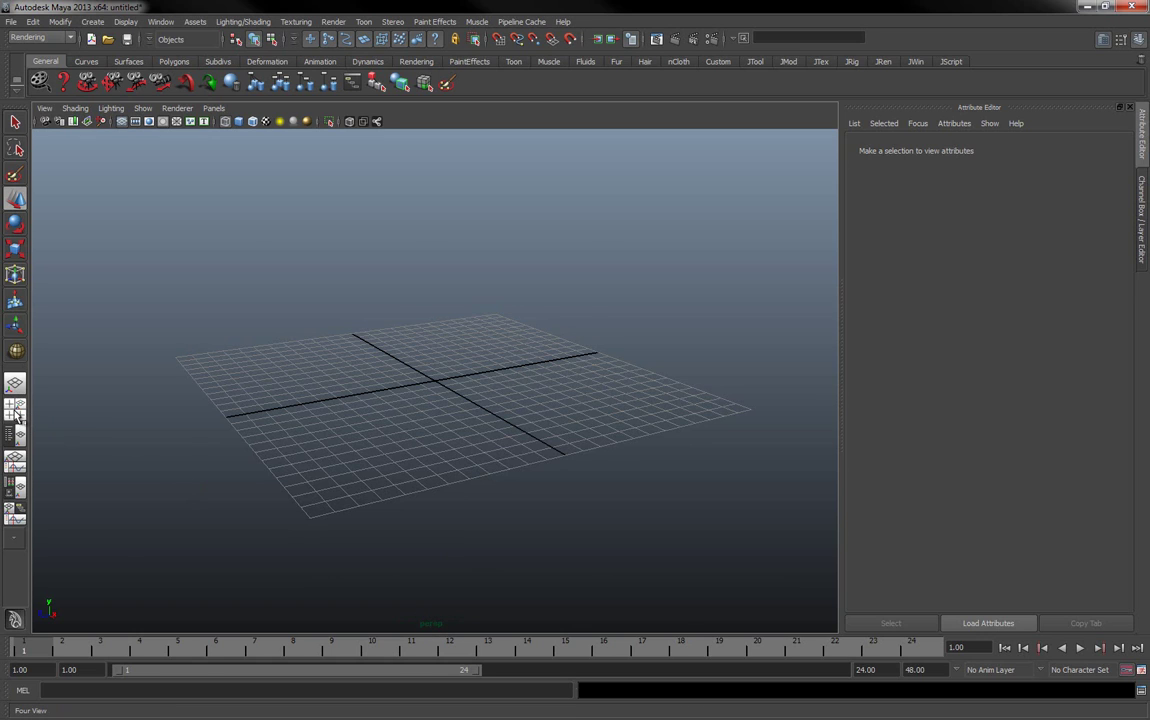
# Switch to the four-view layout and orbit the perspective view to look at the grid from different angles.
pyautogui.click(15, 412)
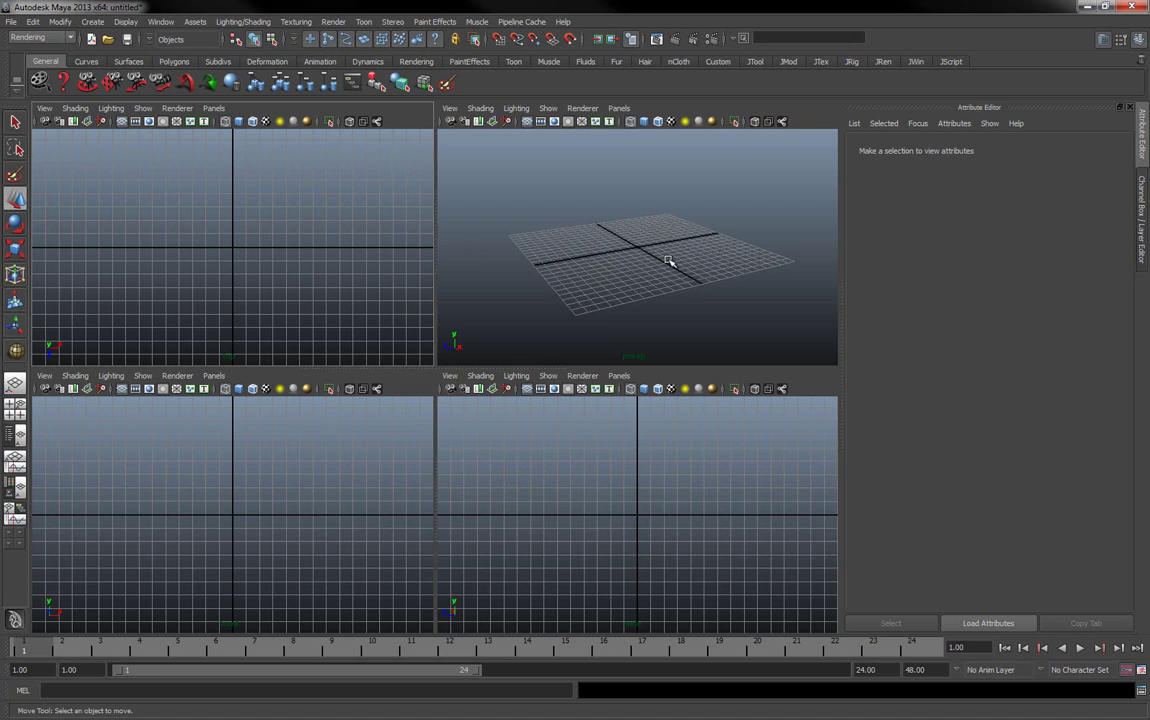
pyautogui.keyDown('alt'); pyautogui.moveTo(637, 246); pyautogui.dragTo(616, 193); pyautogui.keyUp('alt')
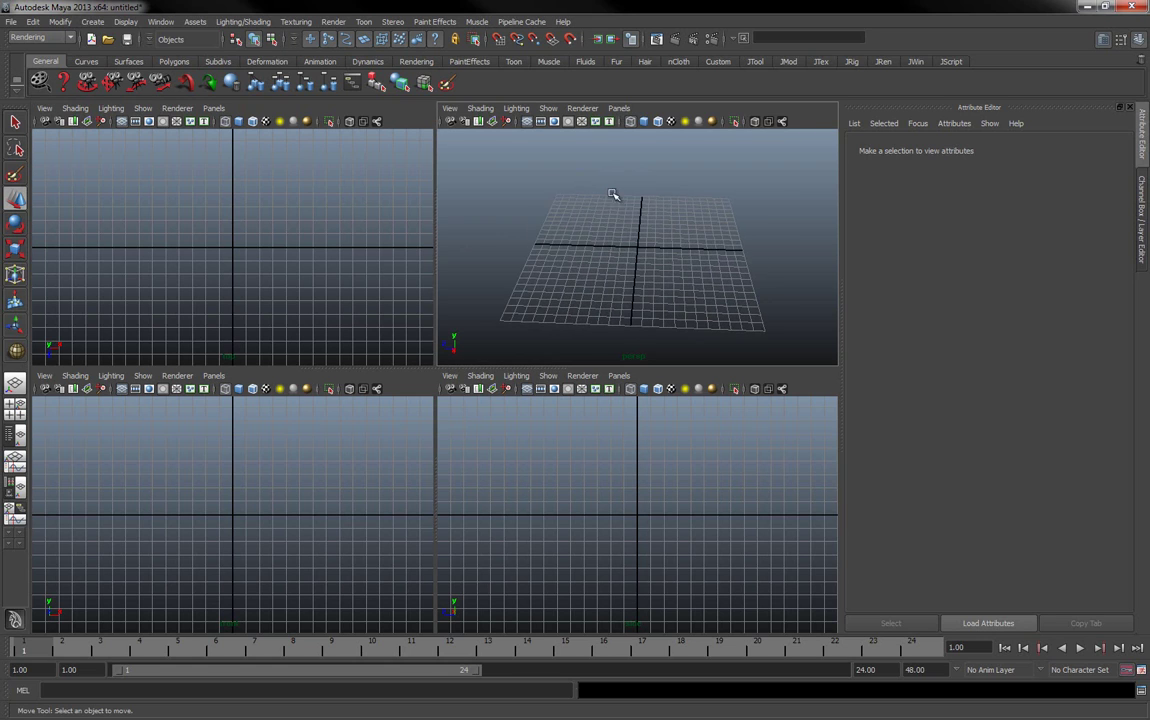
pyautogui.keyDown('alt'); pyautogui.moveTo(670, 254); pyautogui.dragTo(596, 246); pyautogui.keyUp('alt')
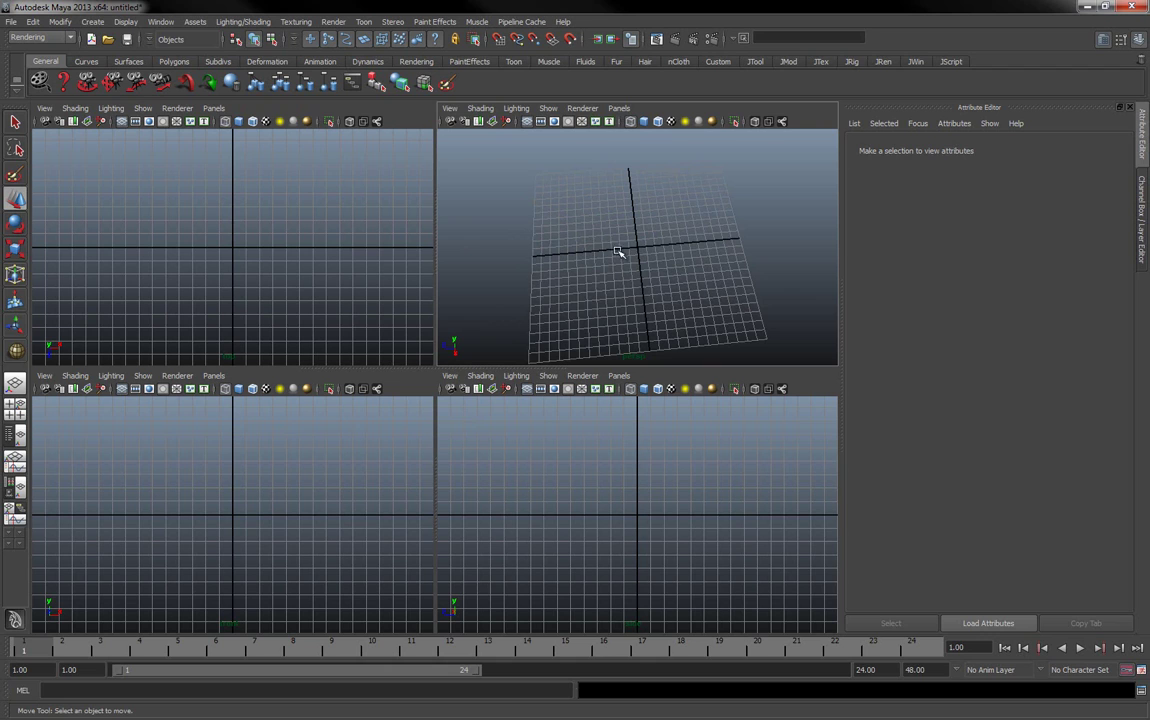
pyautogui.keyDown('alt'); pyautogui.moveTo(655, 259); pyautogui.dragTo(566, 247); pyautogui.keyUp('alt')
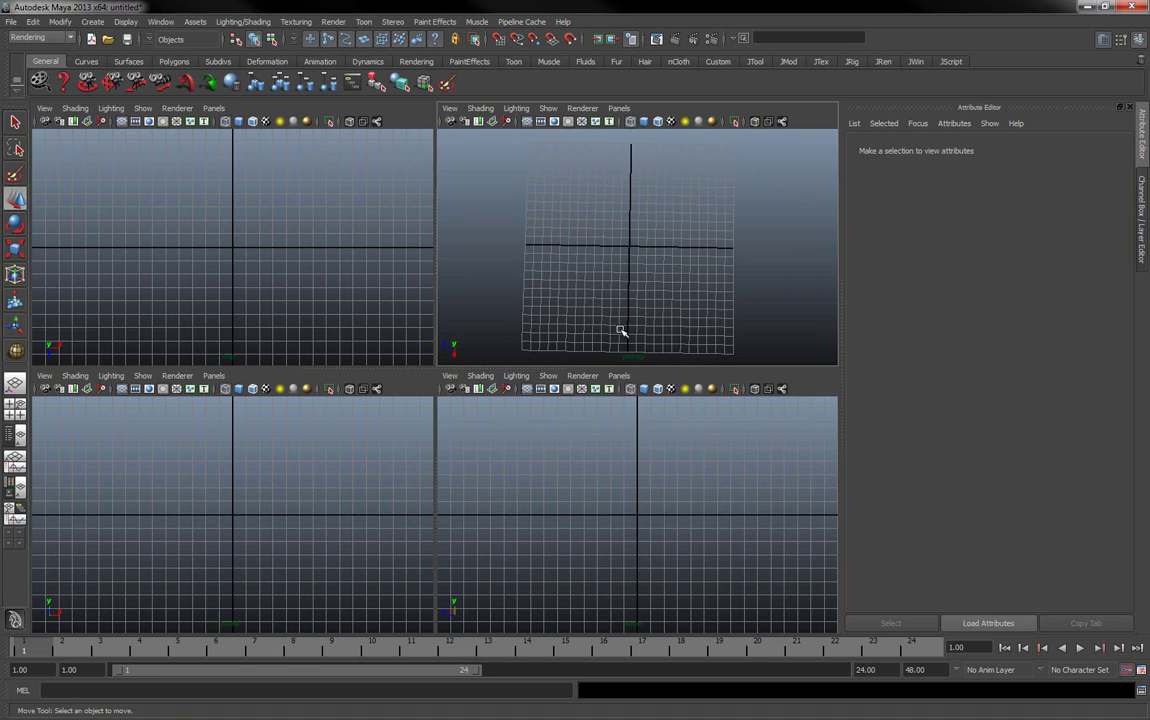
pyautogui.keyDown('alt'); pyautogui.moveTo(600, 277); pyautogui.dragTo(620, 241); pyautogui.keyUp('alt')
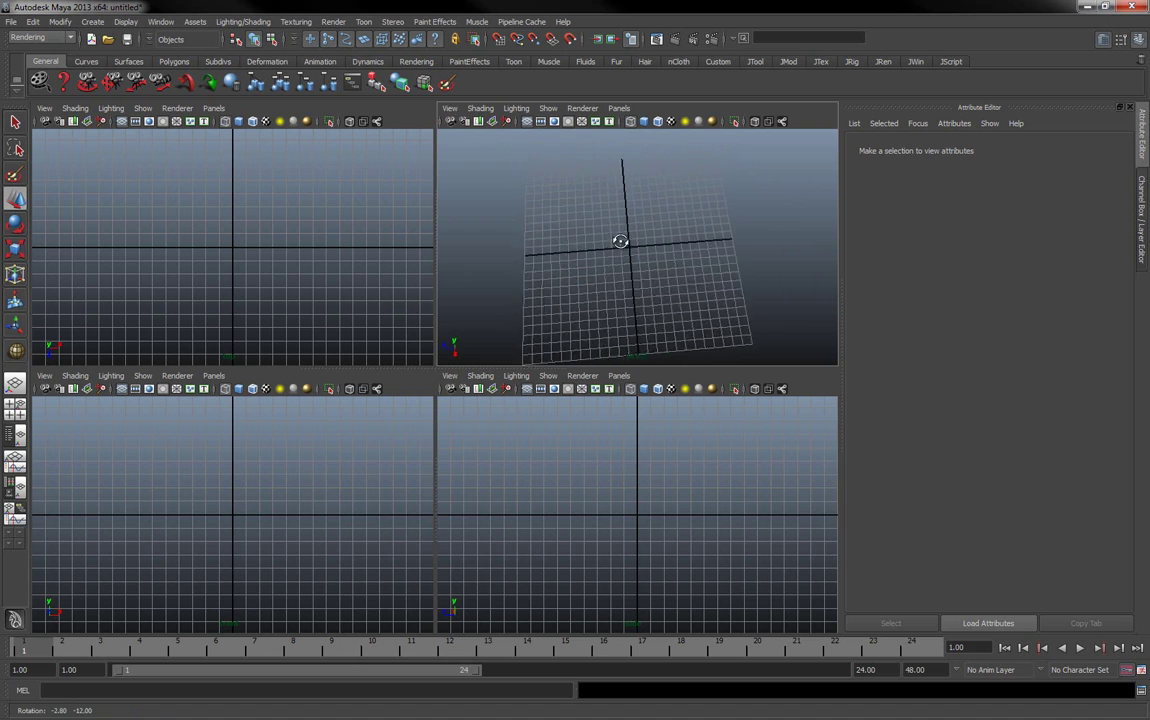
pyautogui.click(527, 121)
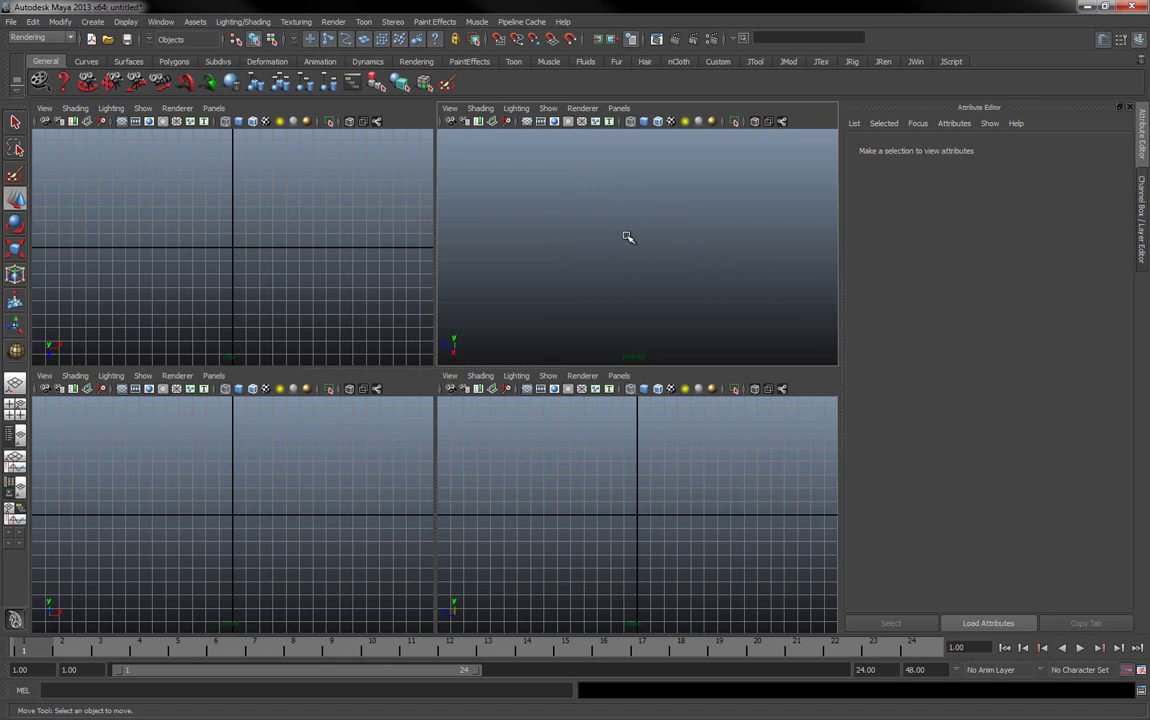
pyautogui.click(530, 130)
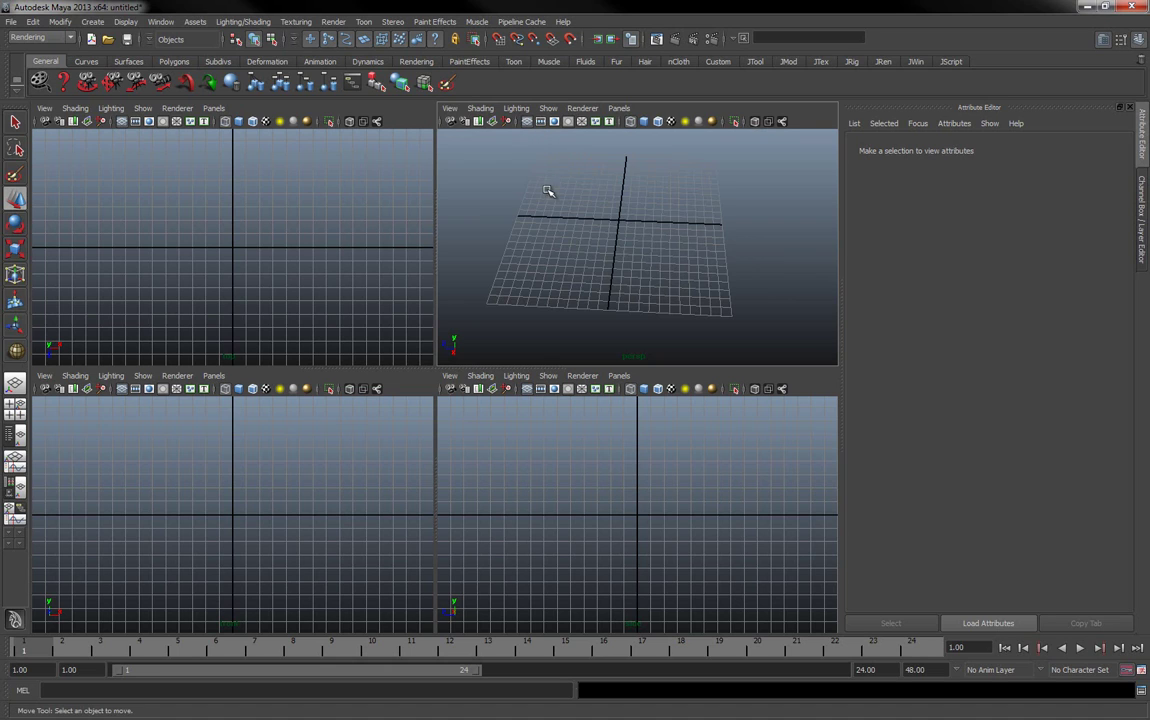
pyautogui.keyDown('alt'); pyautogui.moveTo(560, 188); pyautogui.dragTo(605, 261); pyautogui.keyUp('alt')
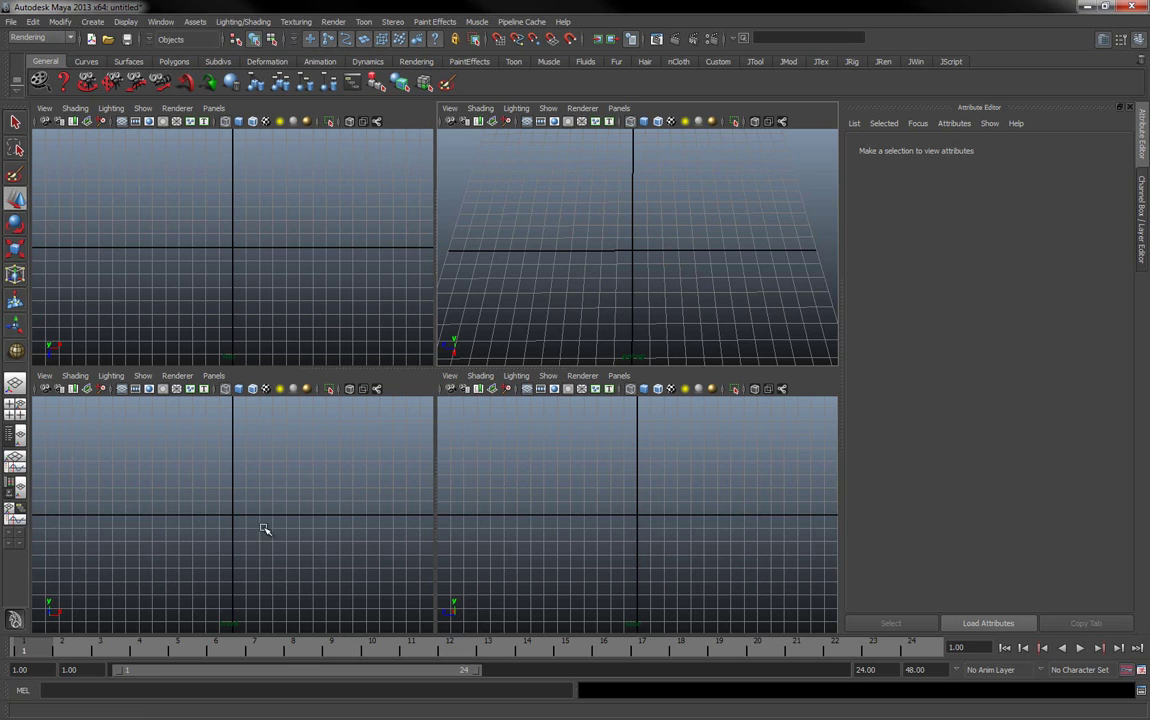
# Create a polygon sphere centred at the grid origin in the perspective view and activate the Move tool.
pyautogui.click(174, 62)
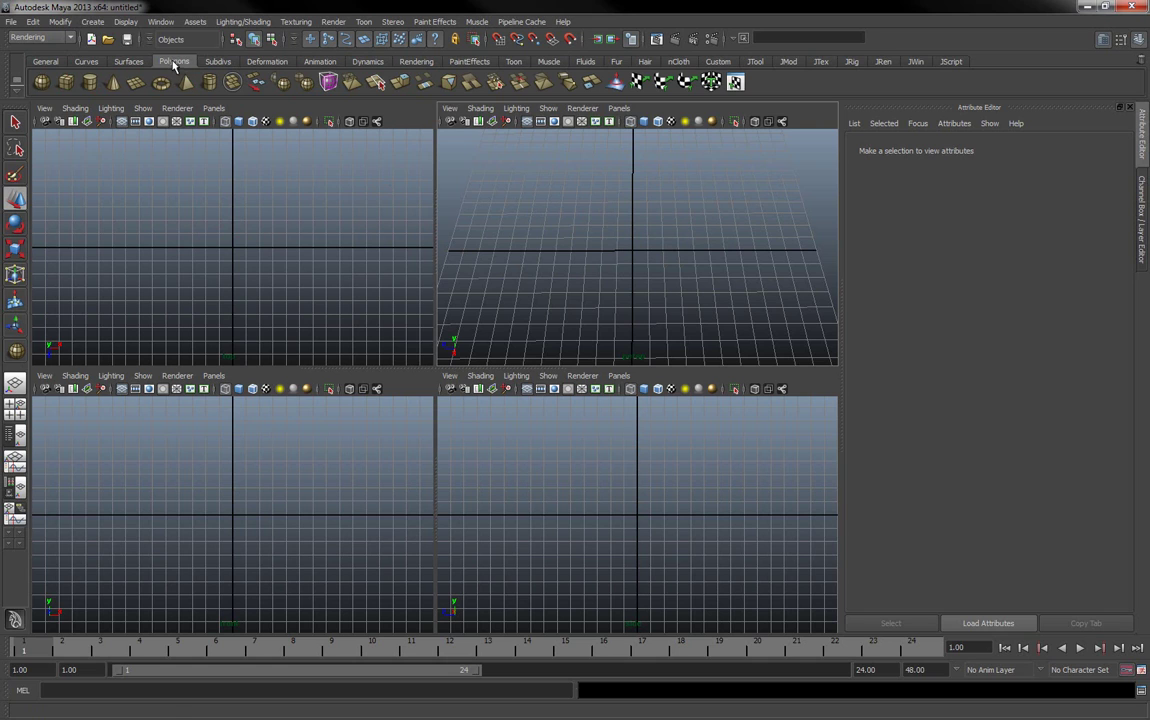
pyautogui.click(40, 82)
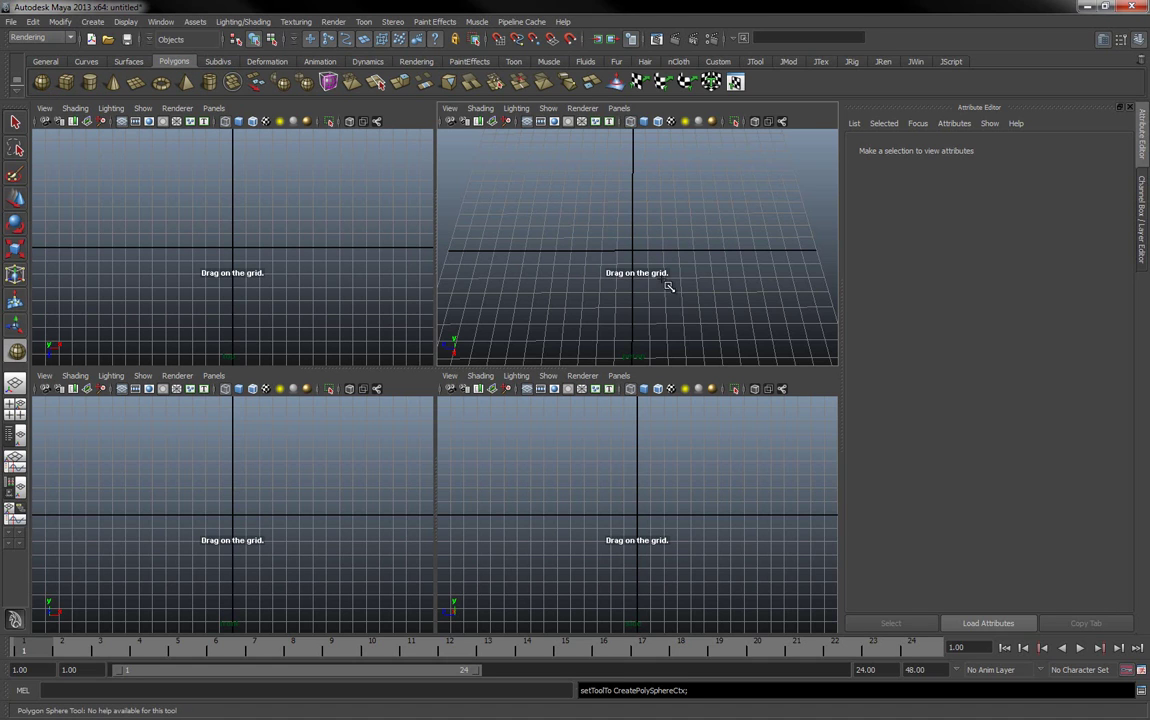
pyautogui.moveTo(636, 254); pyautogui.dragTo(660, 276)
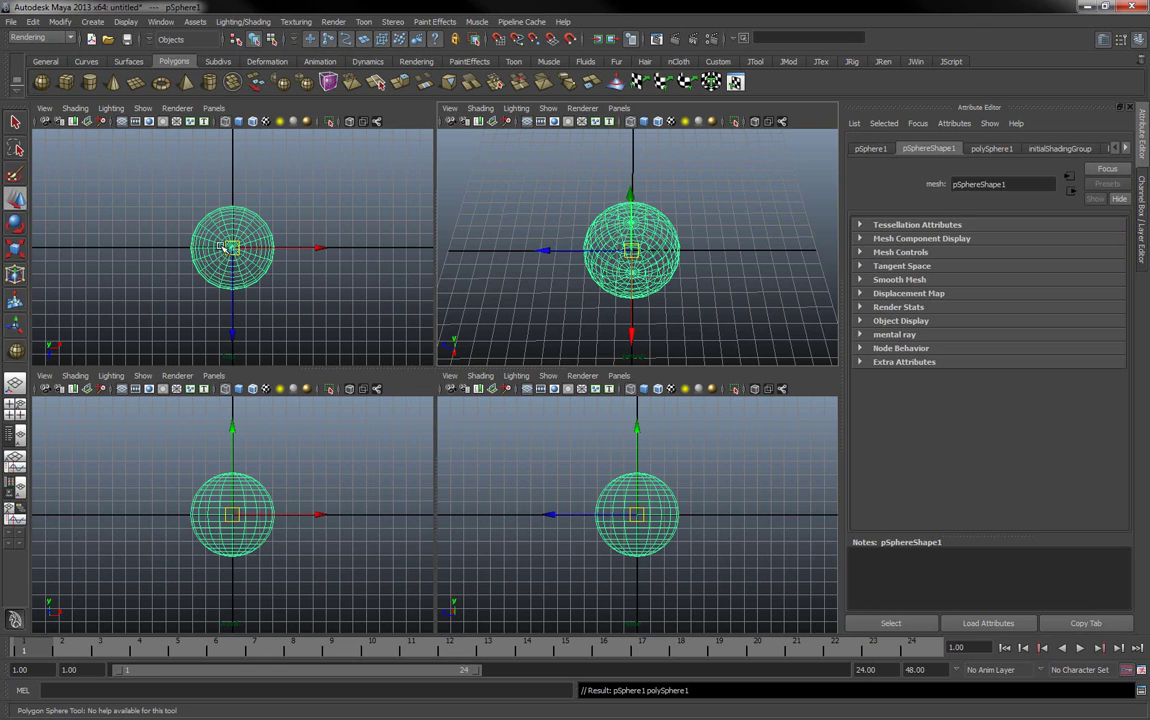
pyautogui.press('w')
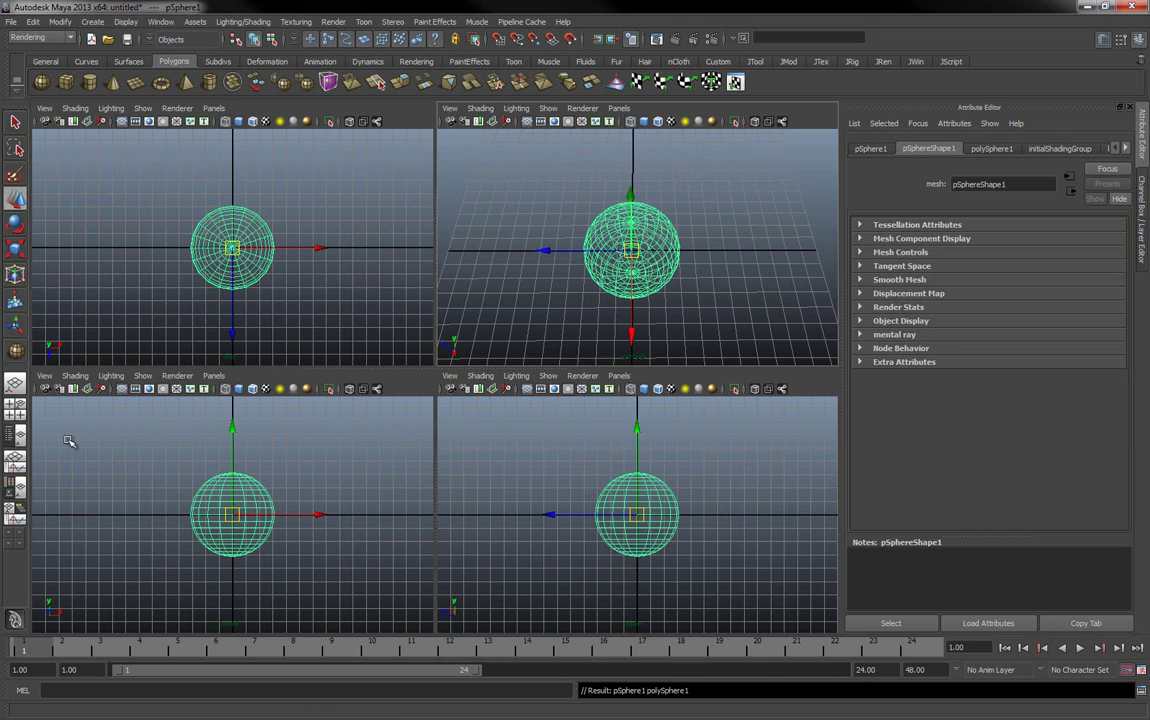
# Try the perspective layouts combined with the Outliner, the Graph Editor, and the Hypershade in succession.
pyautogui.click(19, 438)
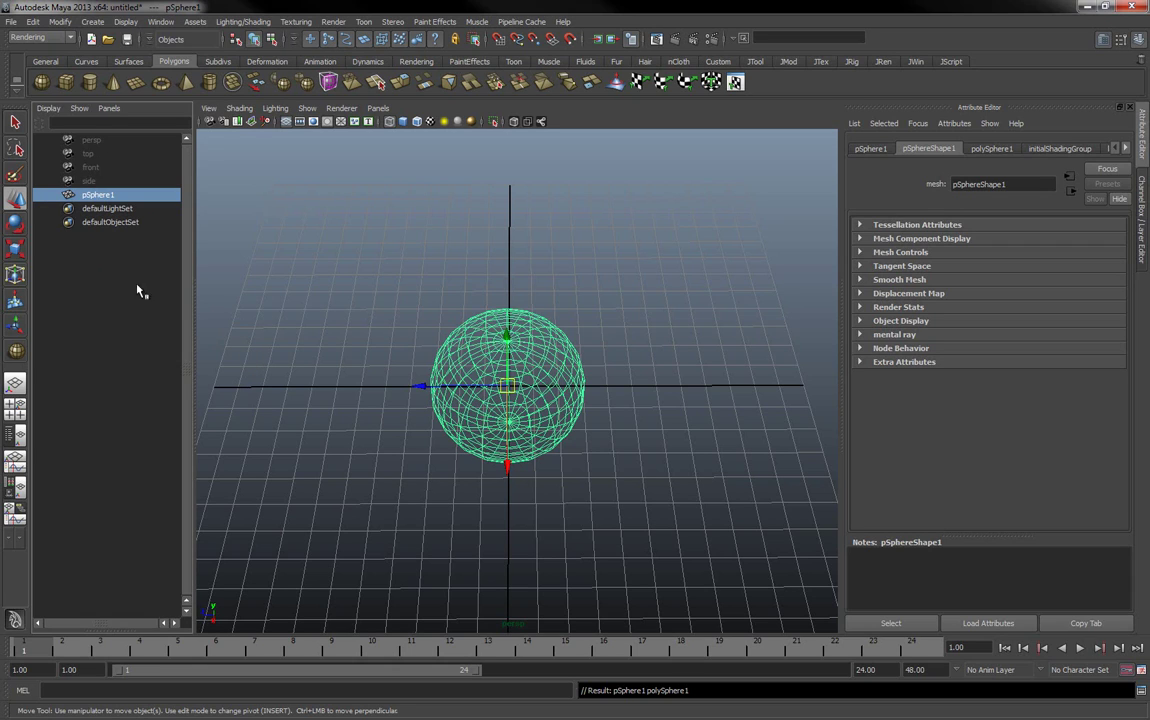
pyautogui.click(15, 462)
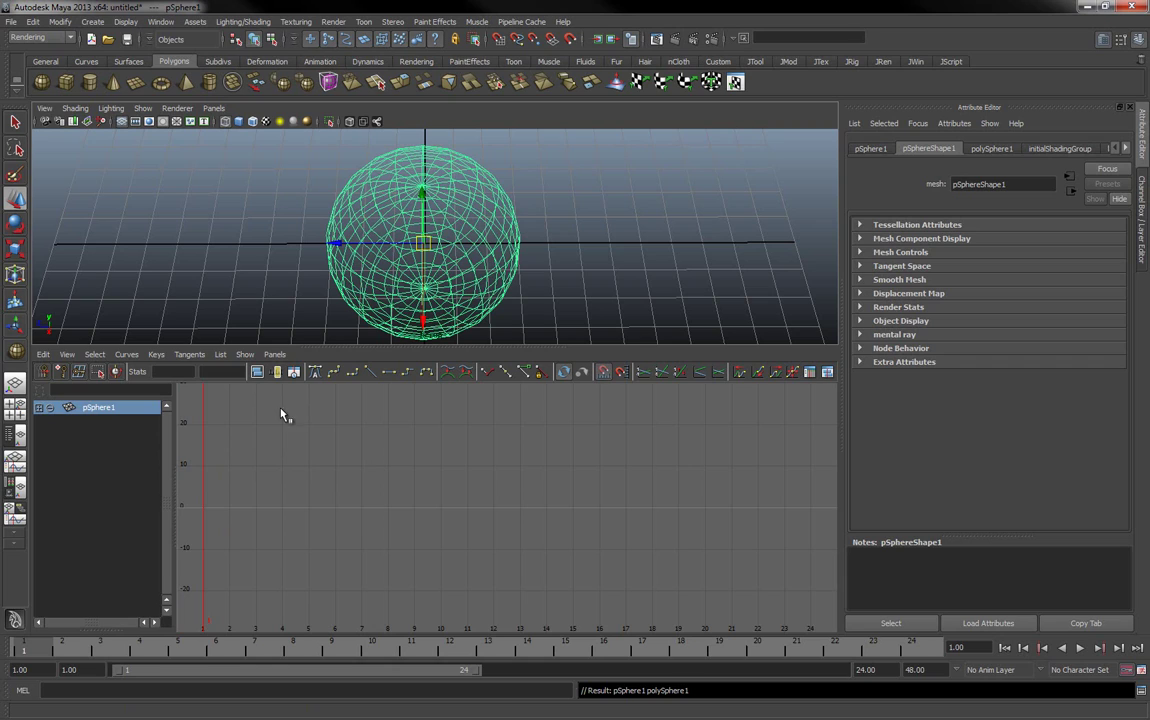
pyautogui.click(17, 487)
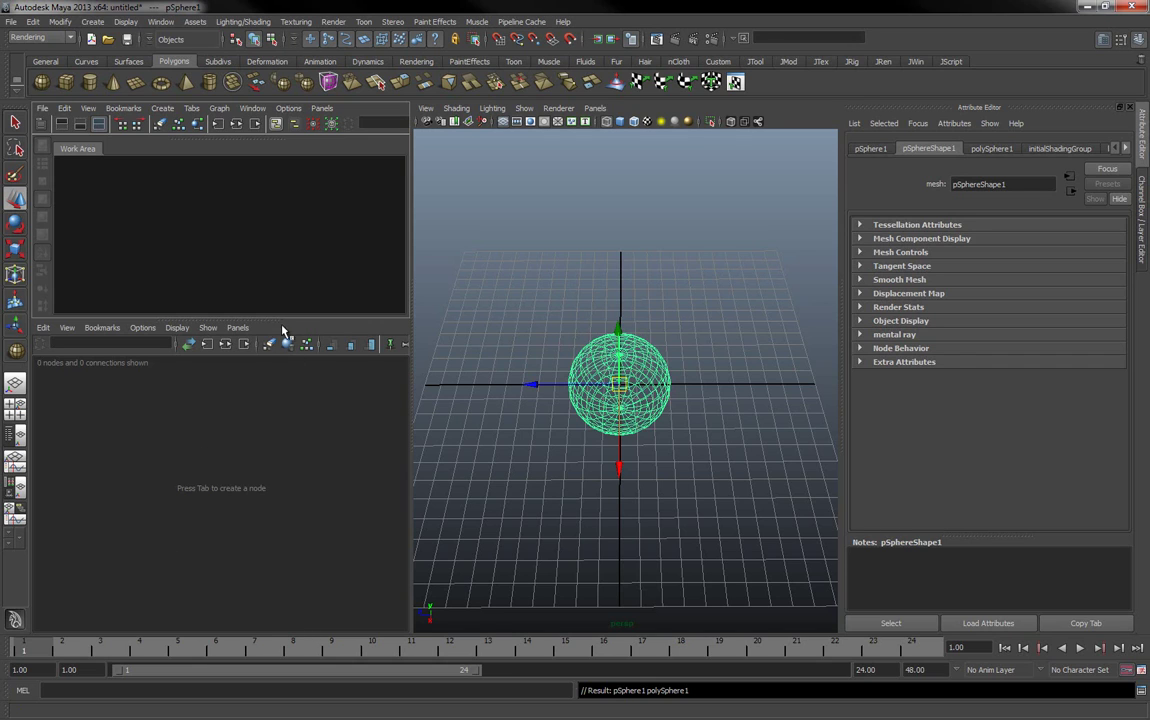
# Resize the Hypershade layout by enlarging the work area, collapsing the editors beside the perspective view, and widening them again.
pyautogui.moveTo(278, 322); pyautogui.dragTo(225, 494)
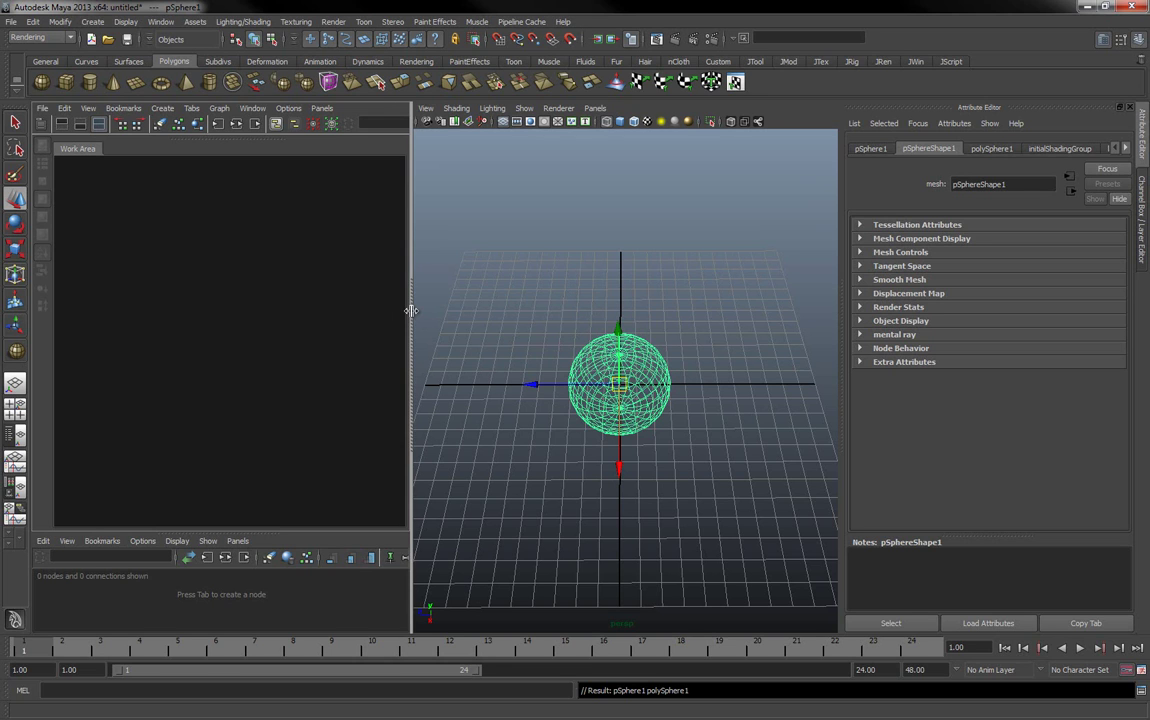
pyautogui.moveTo(410, 310); pyautogui.dragTo(25, 380)
pyautogui.moveTo(118, 380); pyautogui.dragTo(20, 340)
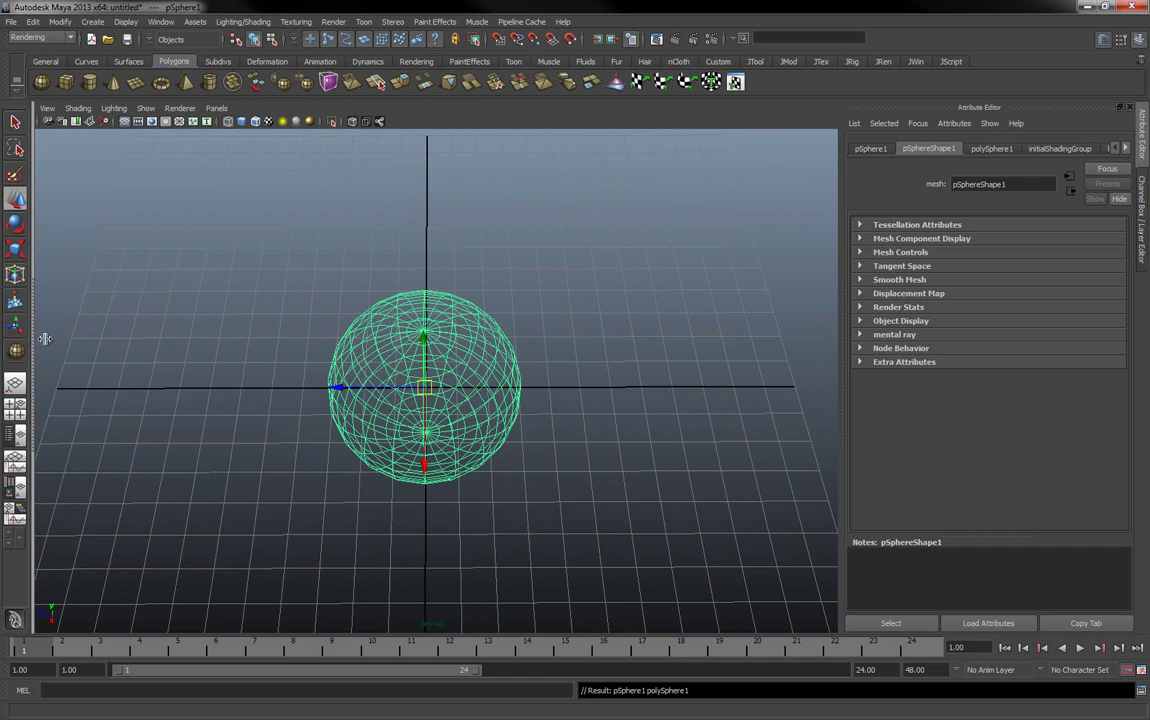
pyautogui.moveTo(35, 307); pyautogui.dragTo(462, 350)
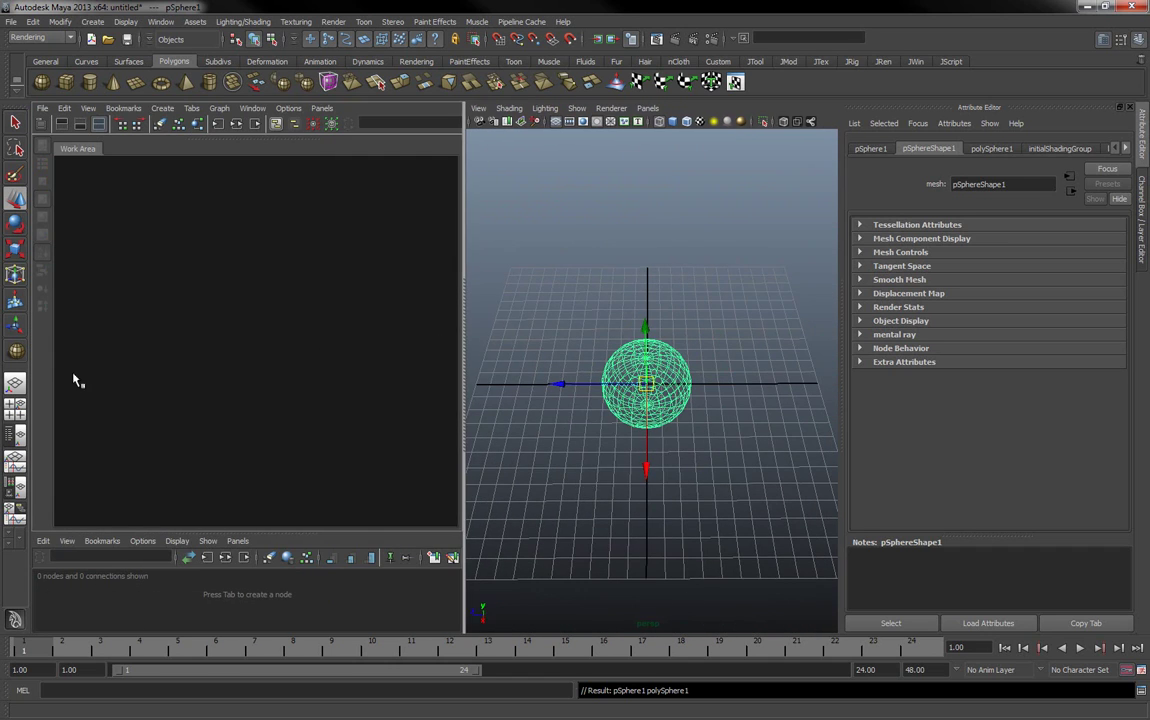
# Switch to the single perspective view, over to four views, and back to the single perspective view.
pyautogui.click(15, 386)
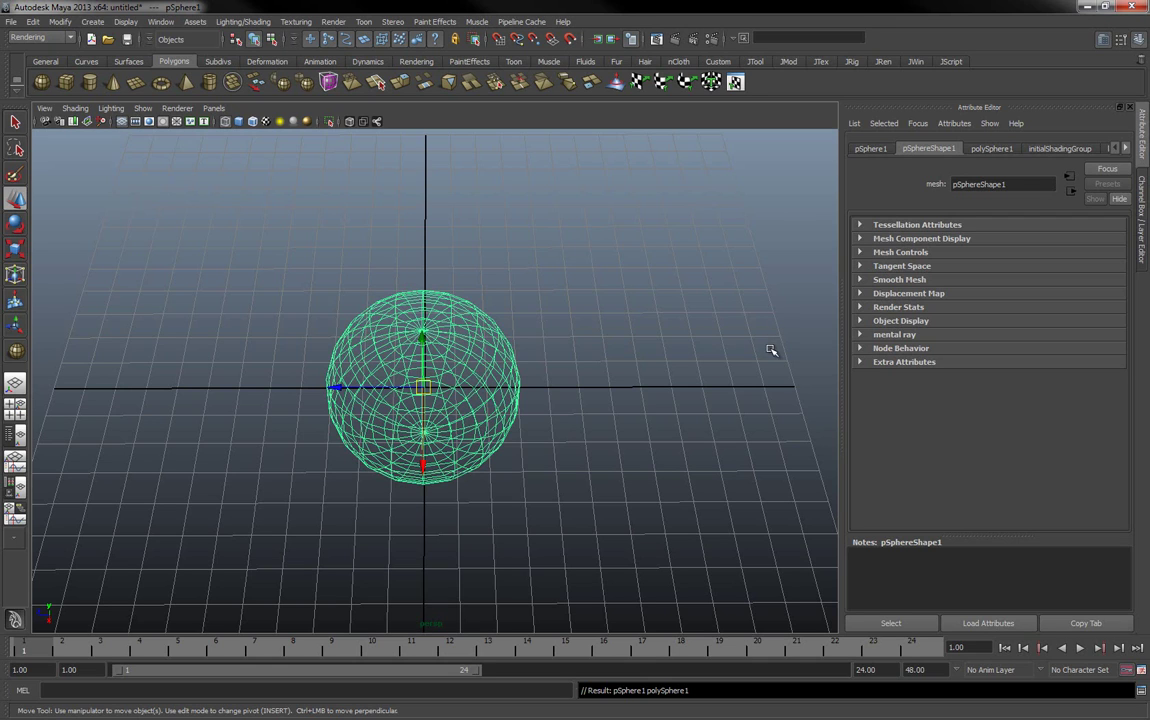
pyautogui.click(21, 419)
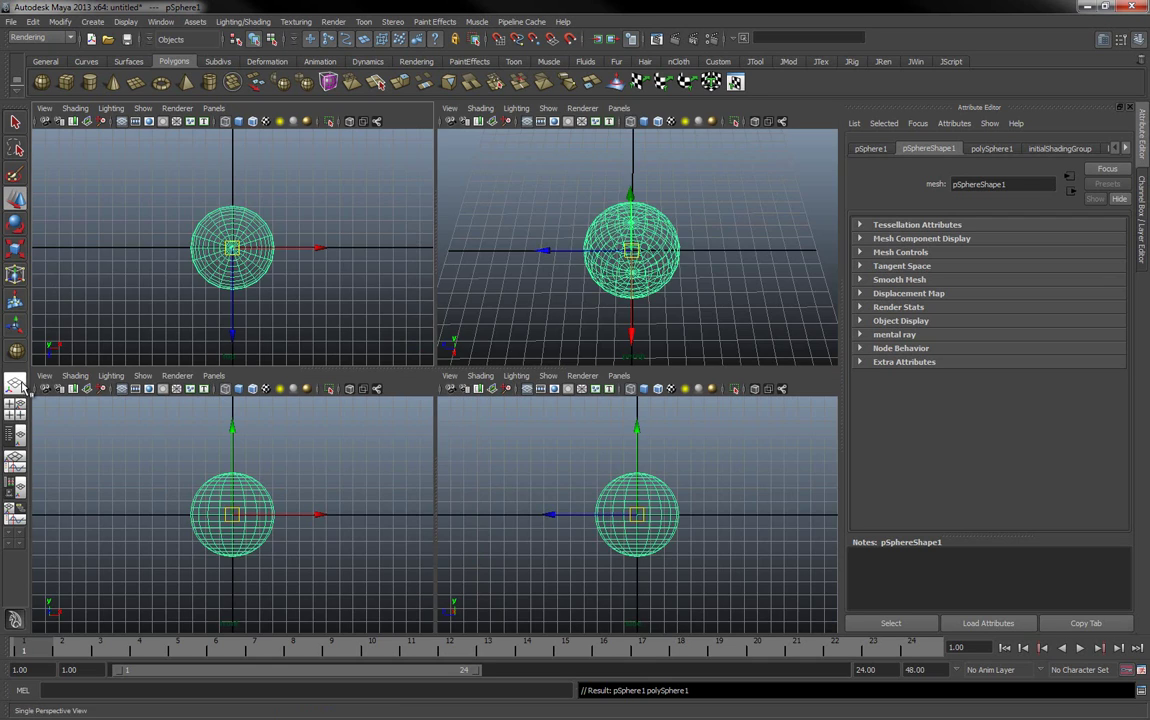
pyautogui.click(16, 383)
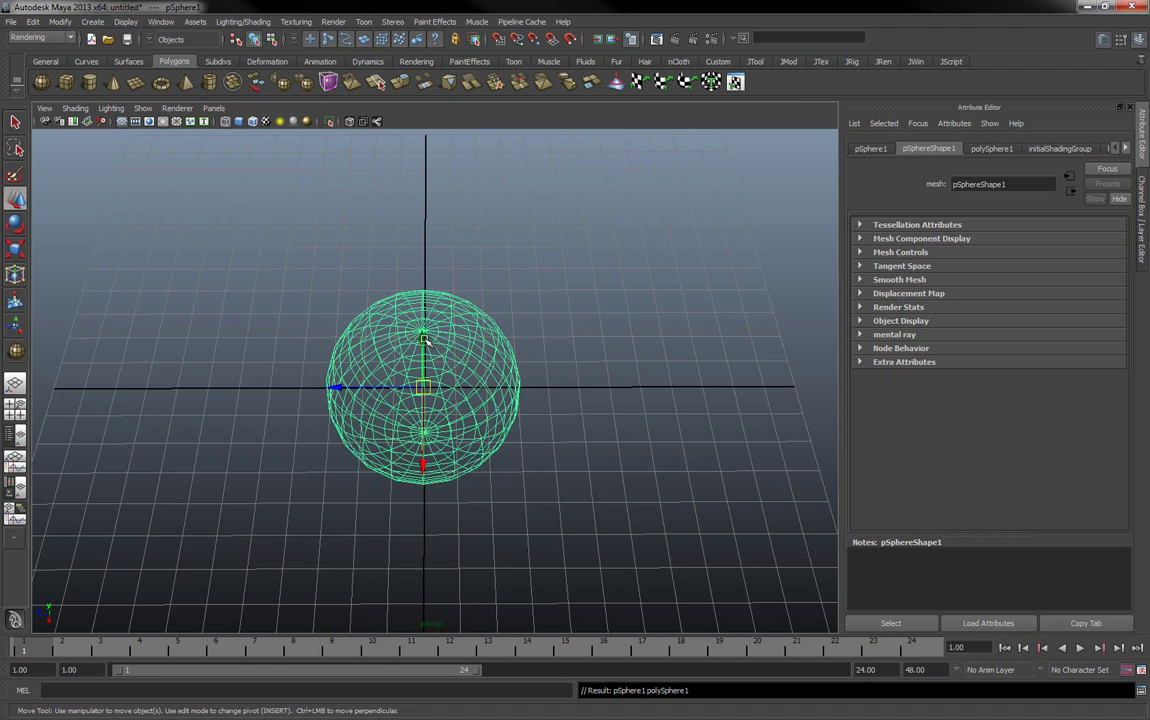
# Bring up the hotbox and display the view choices at its Maya centre zone, leaving the current view in place.
pyautogui.press('space')
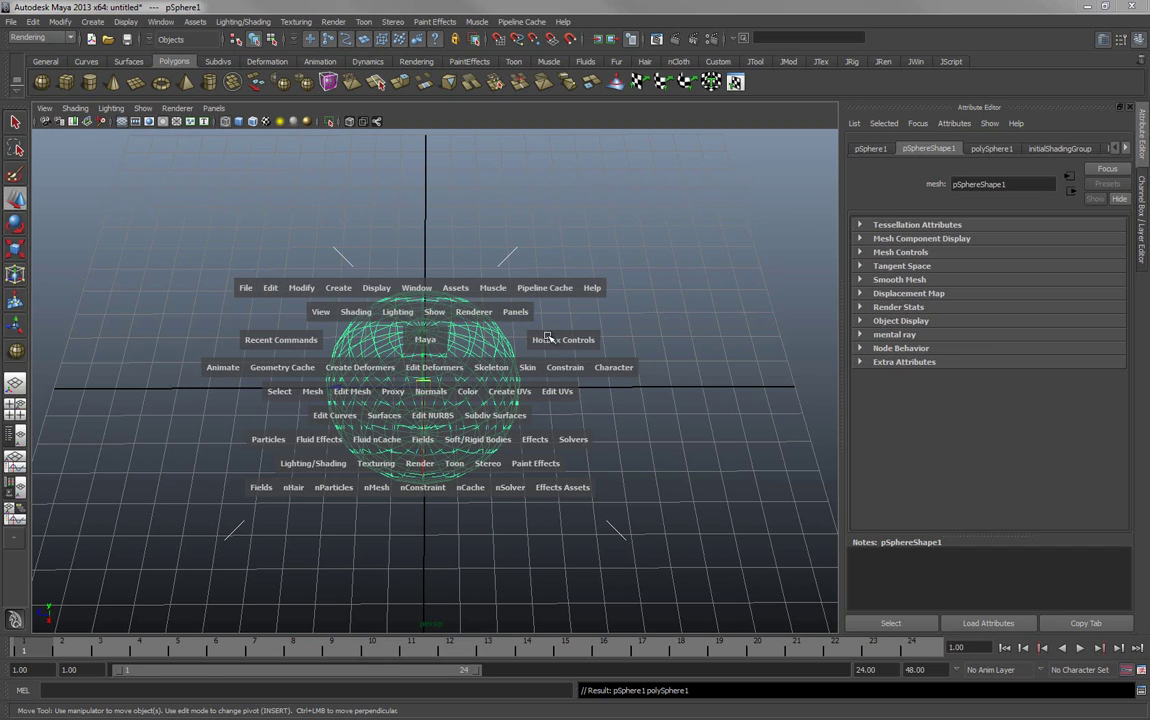
pyautogui.press('space')
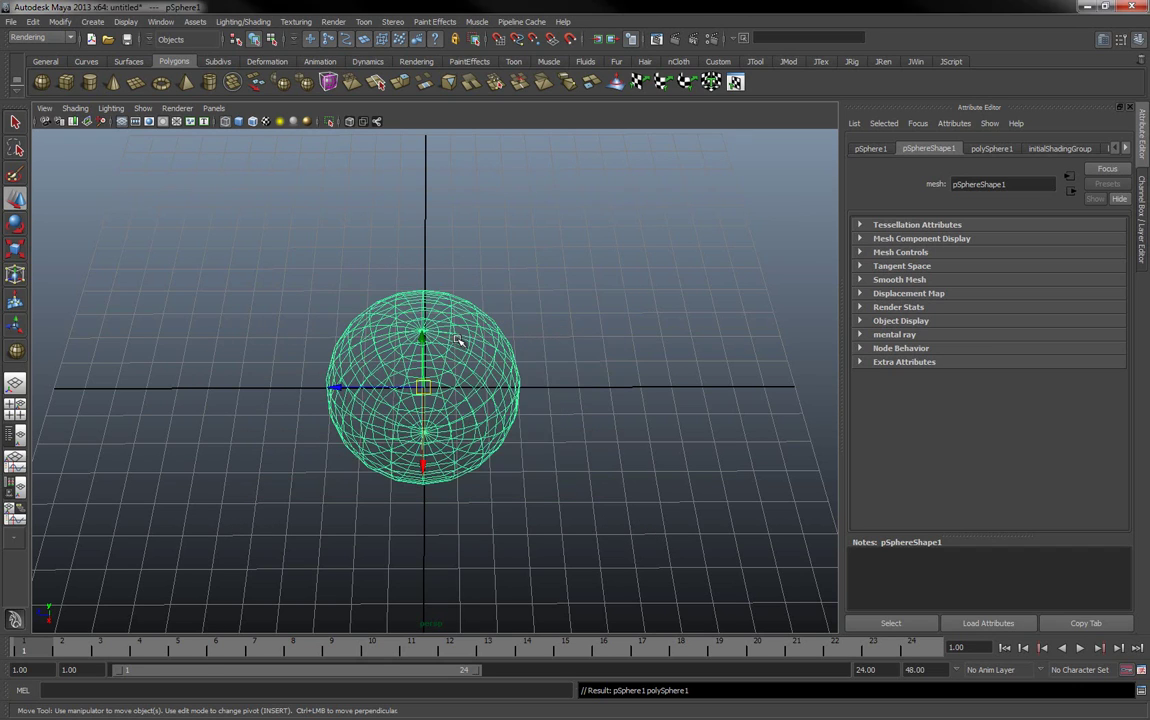
pyautogui.press('space')
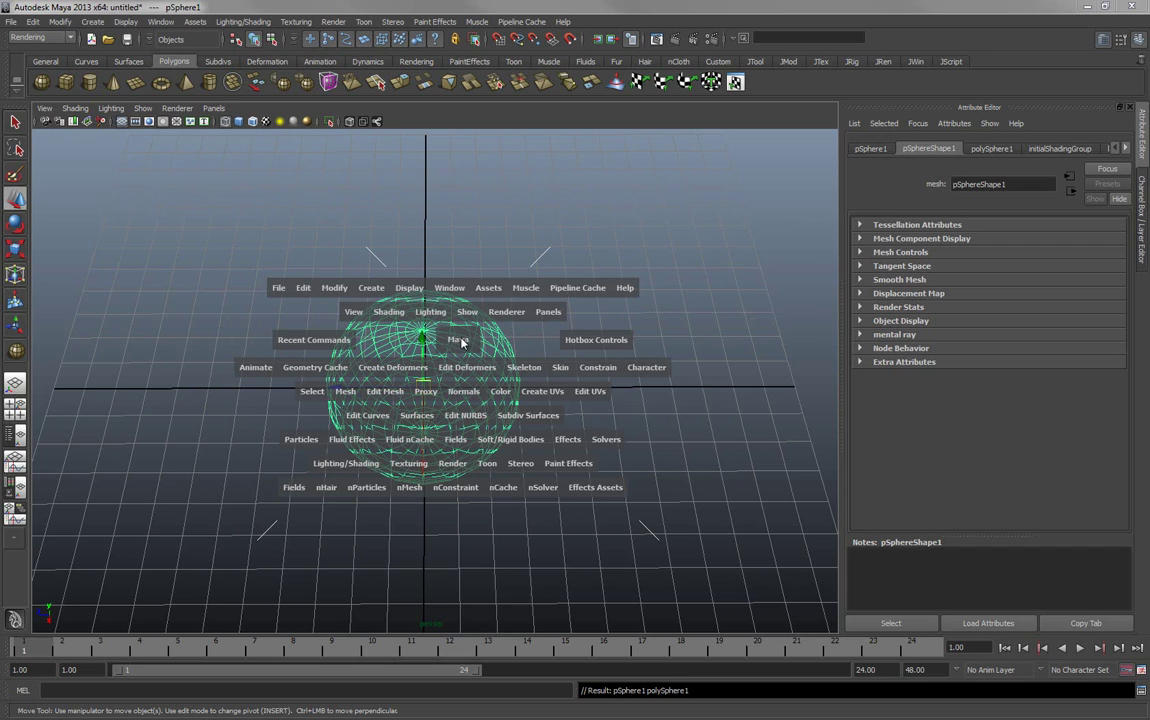
pyautogui.click(458, 343)
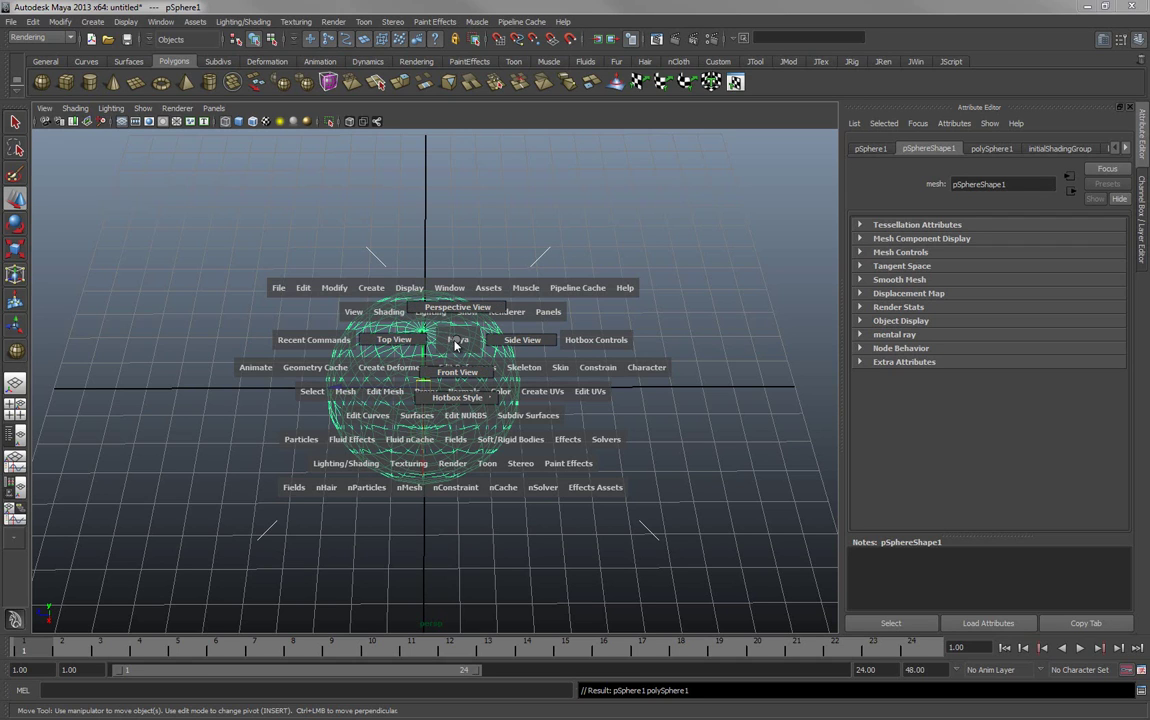
pyautogui.press('space')
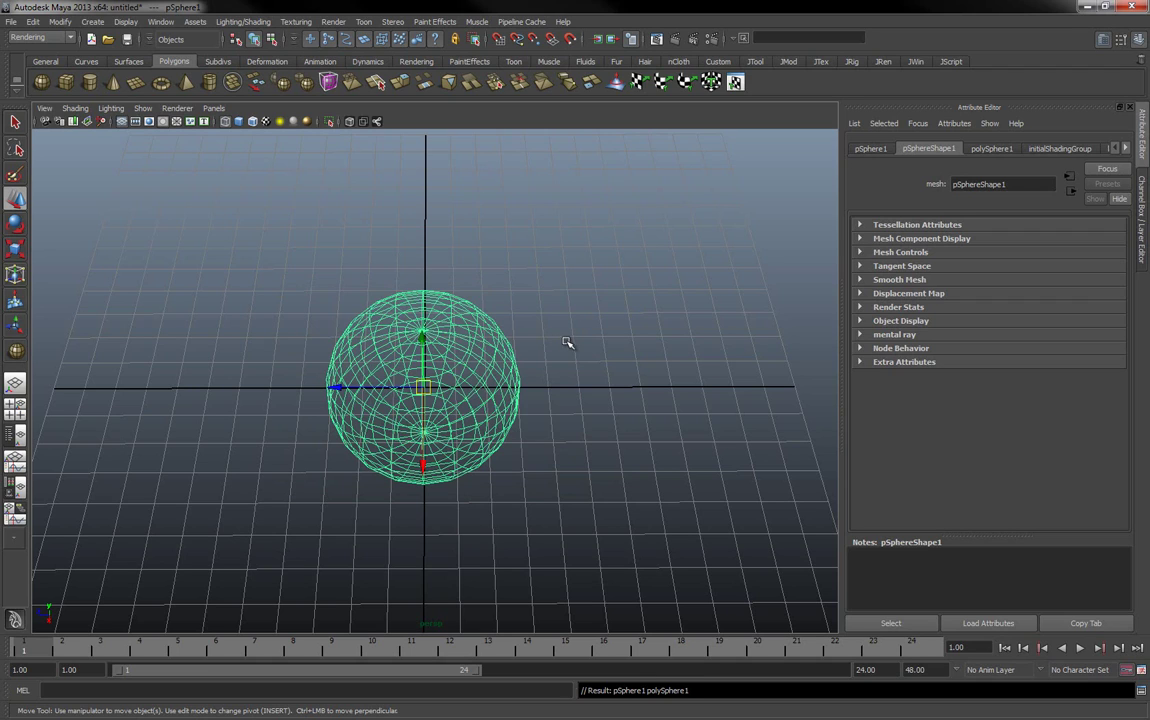
# Deselect the sphere, reselect it with Select All, and bring up the sphere's component marking menu.
pyautogui.rightClick(758, 254)
pyautogui.click(381, 307)
pyautogui.rightClick(636, 250)
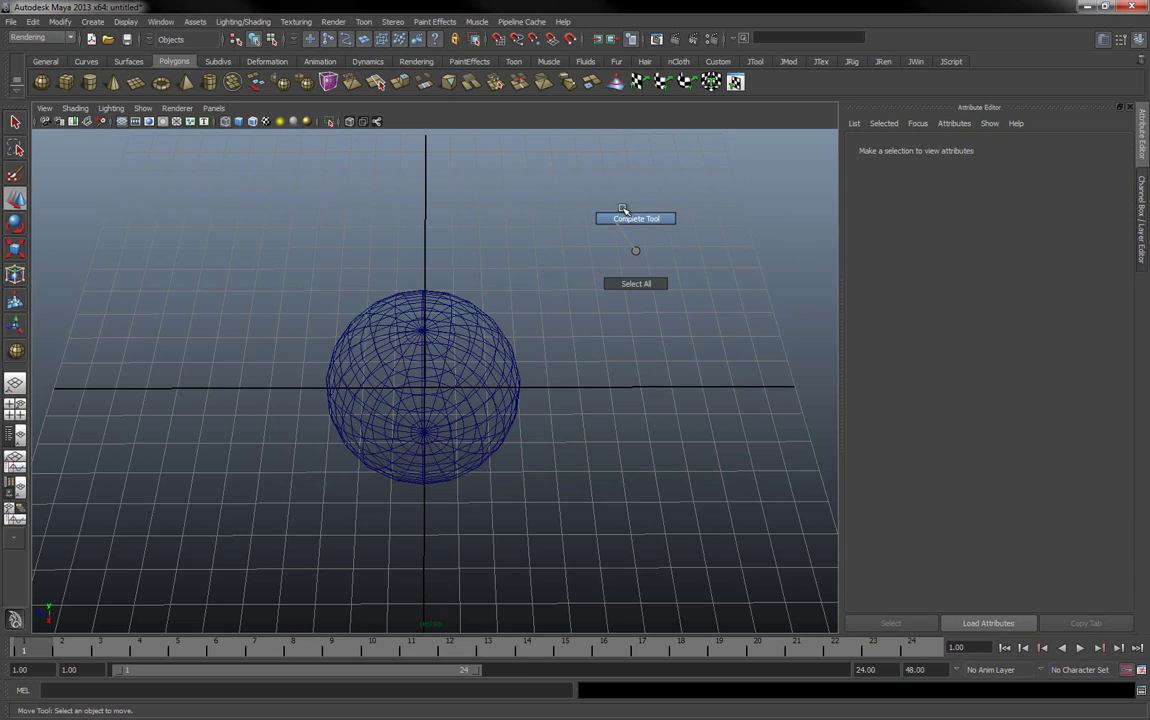
pyautogui.click(630, 281)
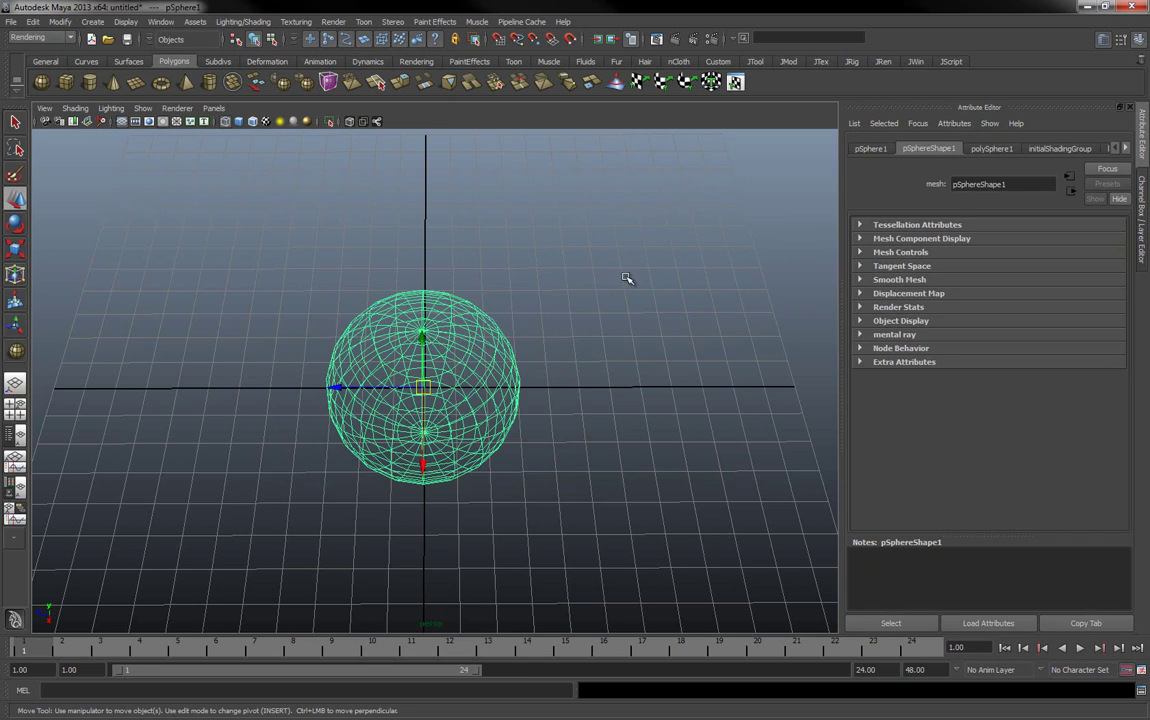
pyautogui.rightClick(450, 353)
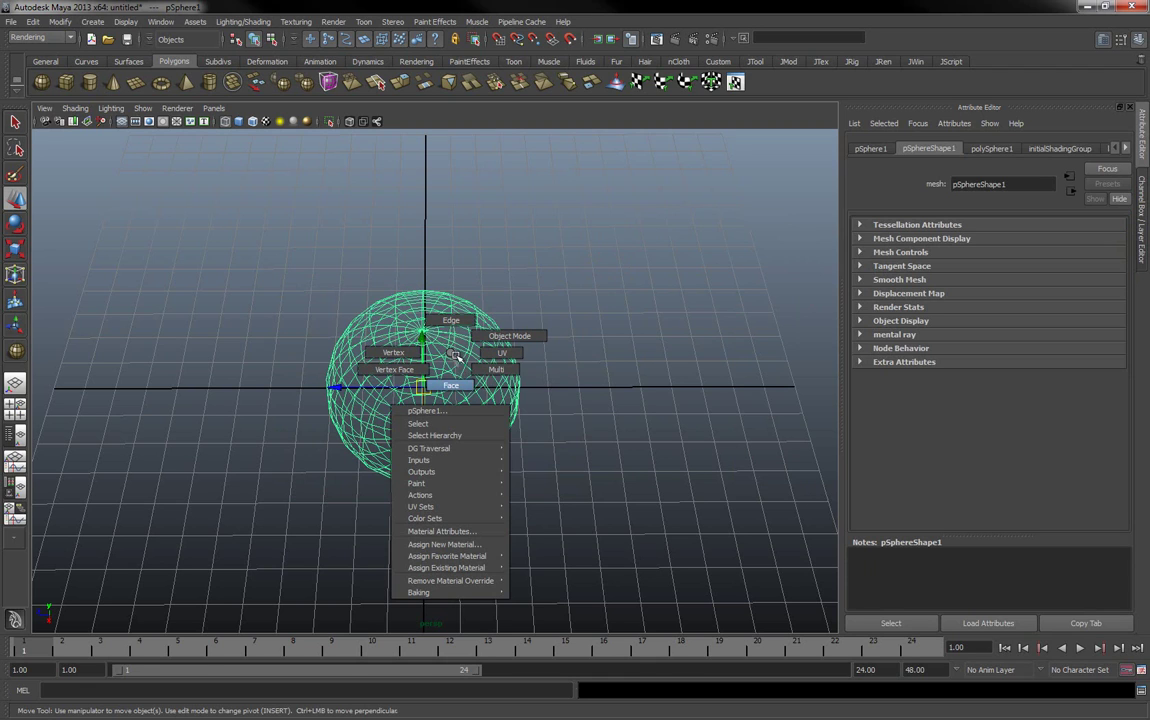
# Change the single view to Front View through the hotbox.
pyautogui.press('space')
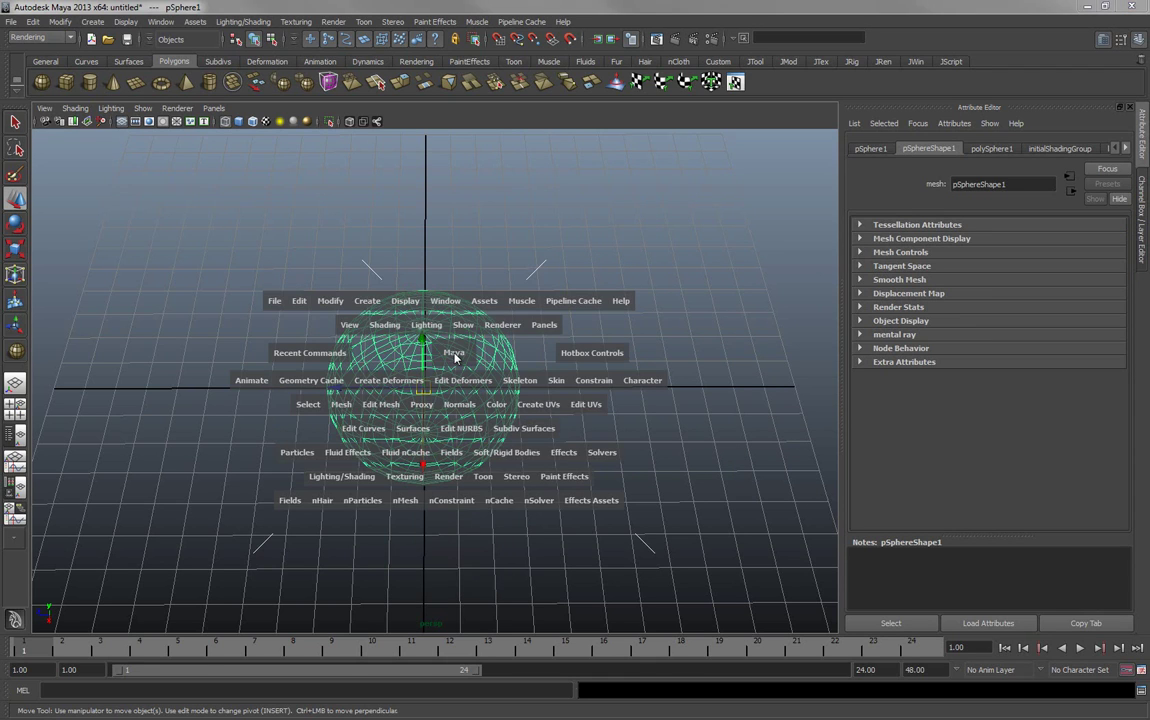
pyautogui.click(452, 357)
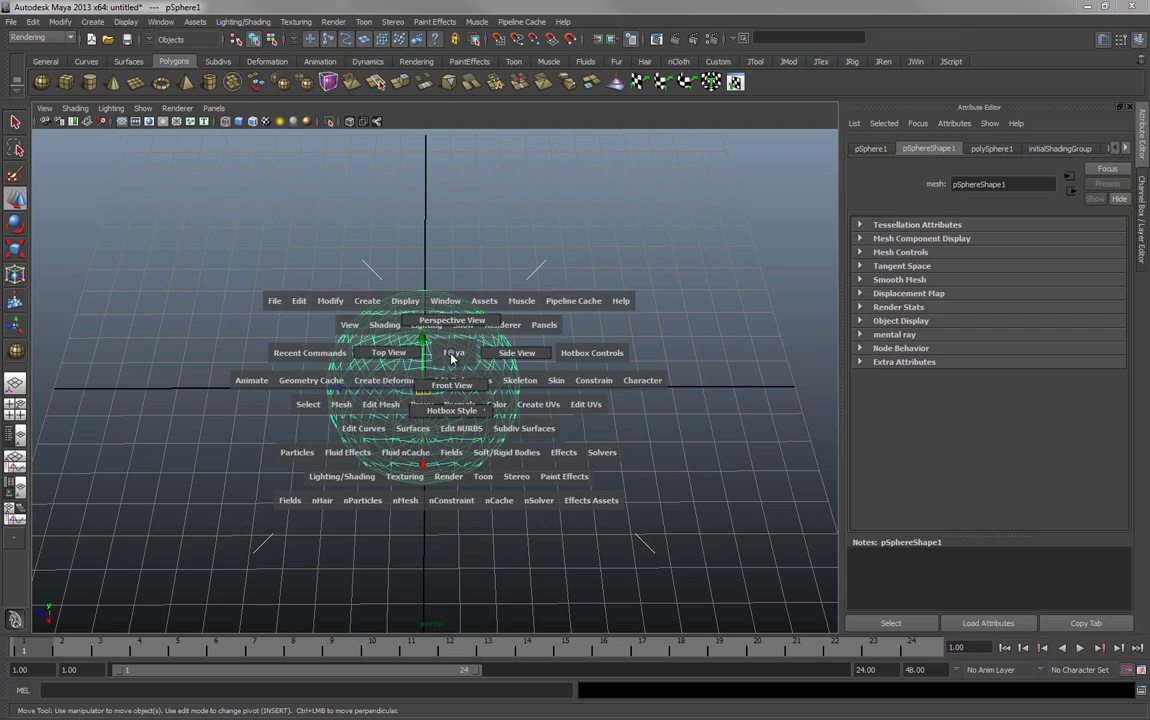
pyautogui.moveTo(452, 357); pyautogui.dragTo(447, 389)
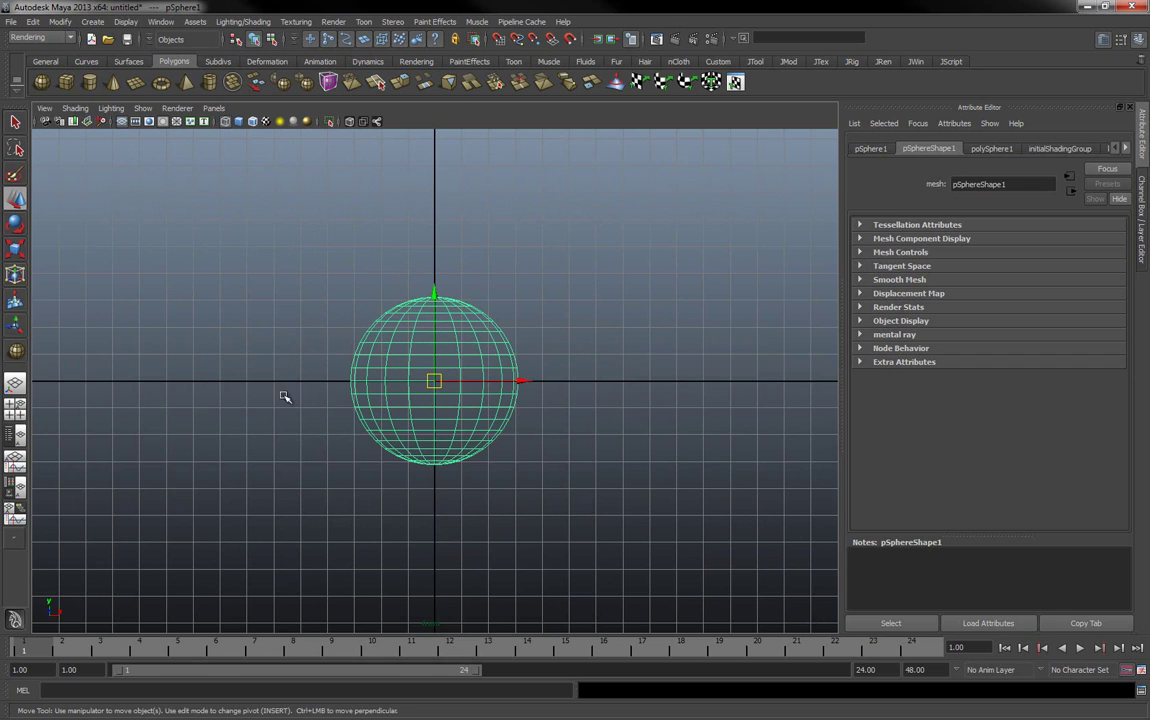
# Show the Outliner beside the view, and return through the four-view layout to a full-size perspective view.
pyautogui.hotkey('ctrl', 'shift', 'o')
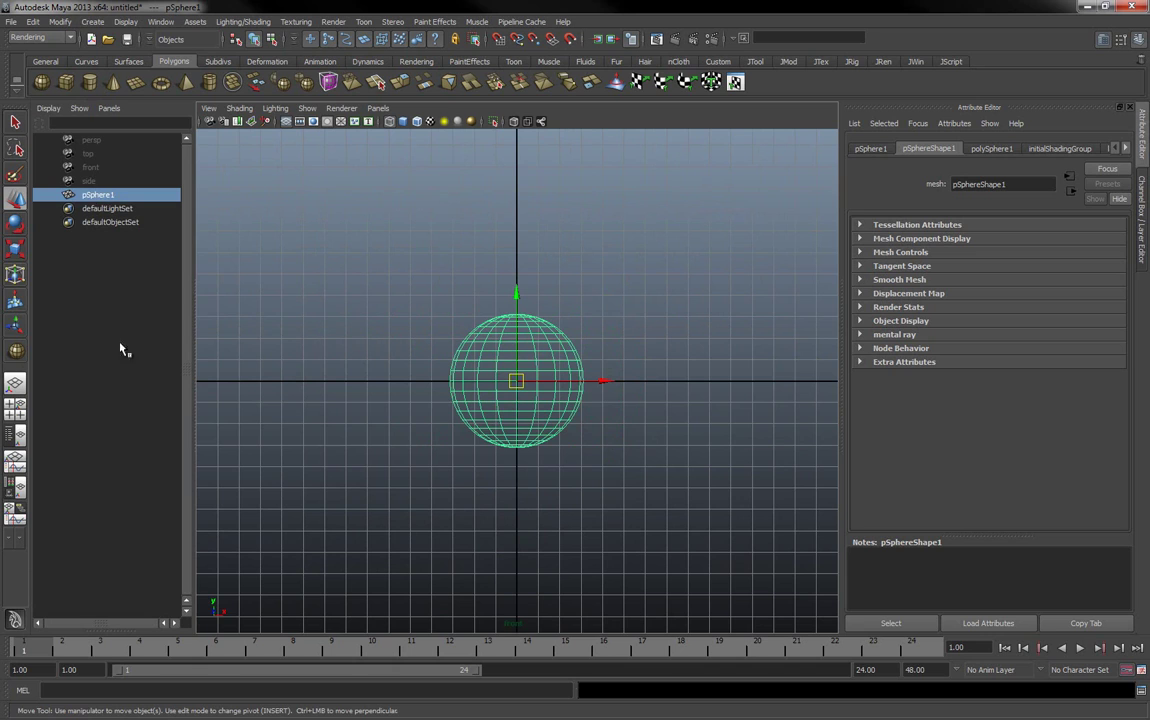
pyautogui.click(16, 380)
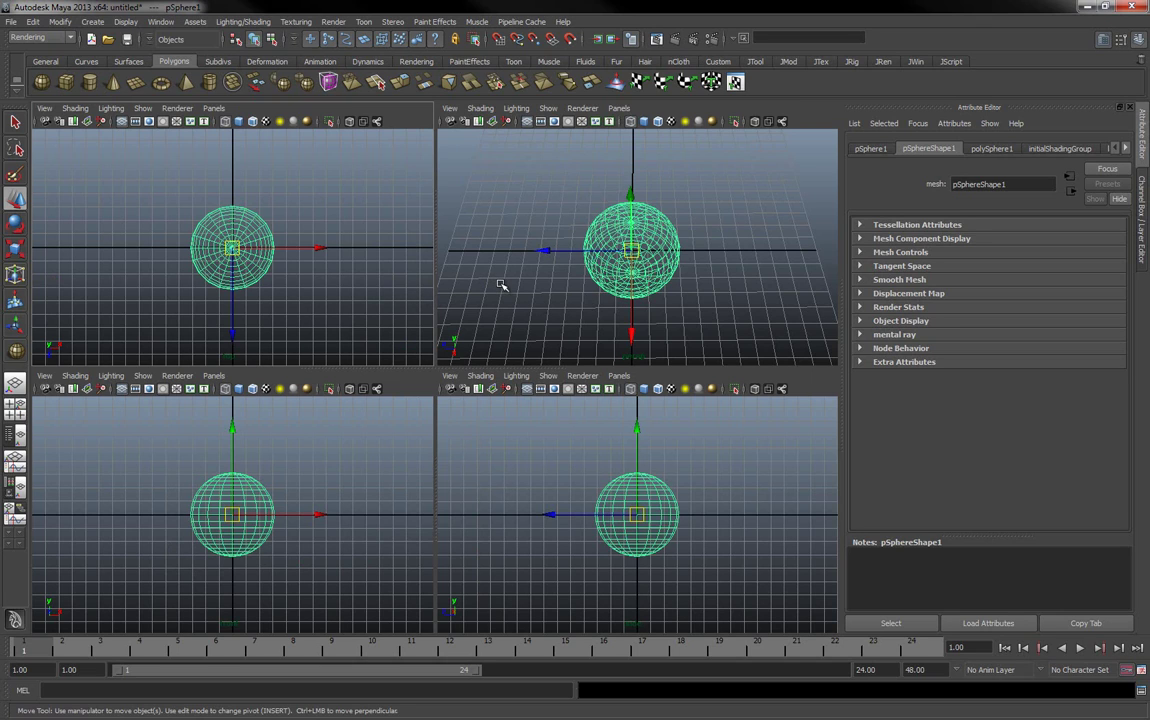
pyautogui.press('space')
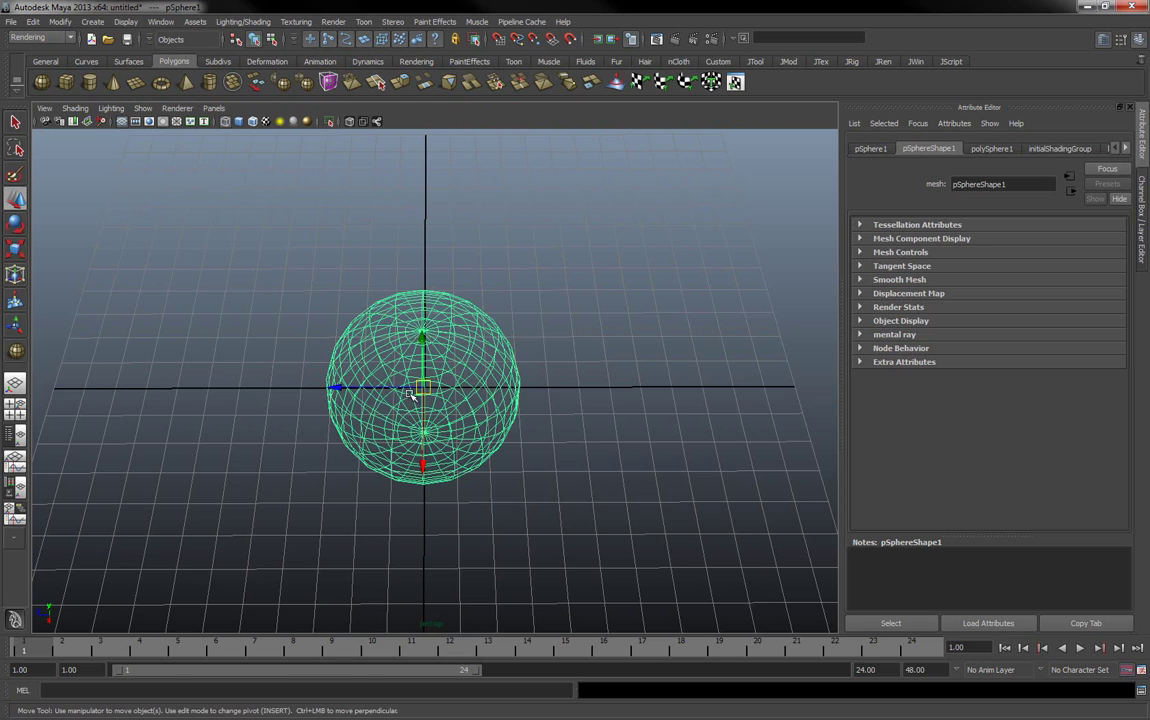
# Show the top, front and side views full size one after another, passing through the four-view layout each time.
pyautogui.press('space')
pyautogui.press('space')
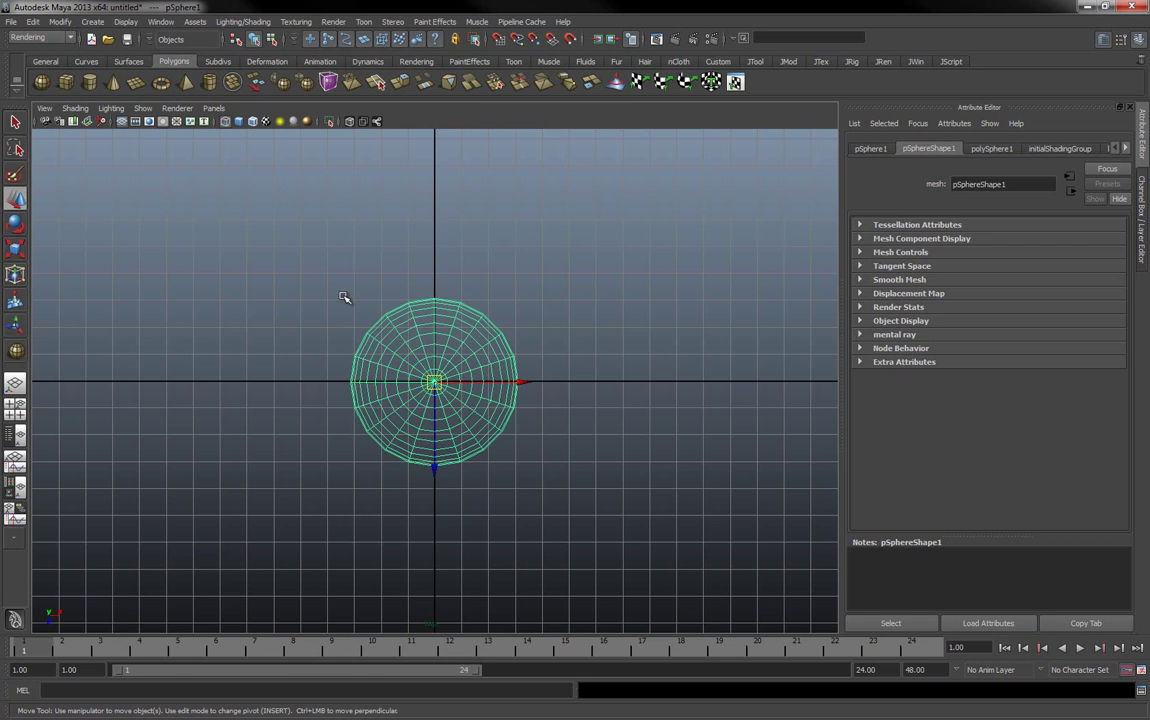
pyautogui.press('space')
pyautogui.press('space')
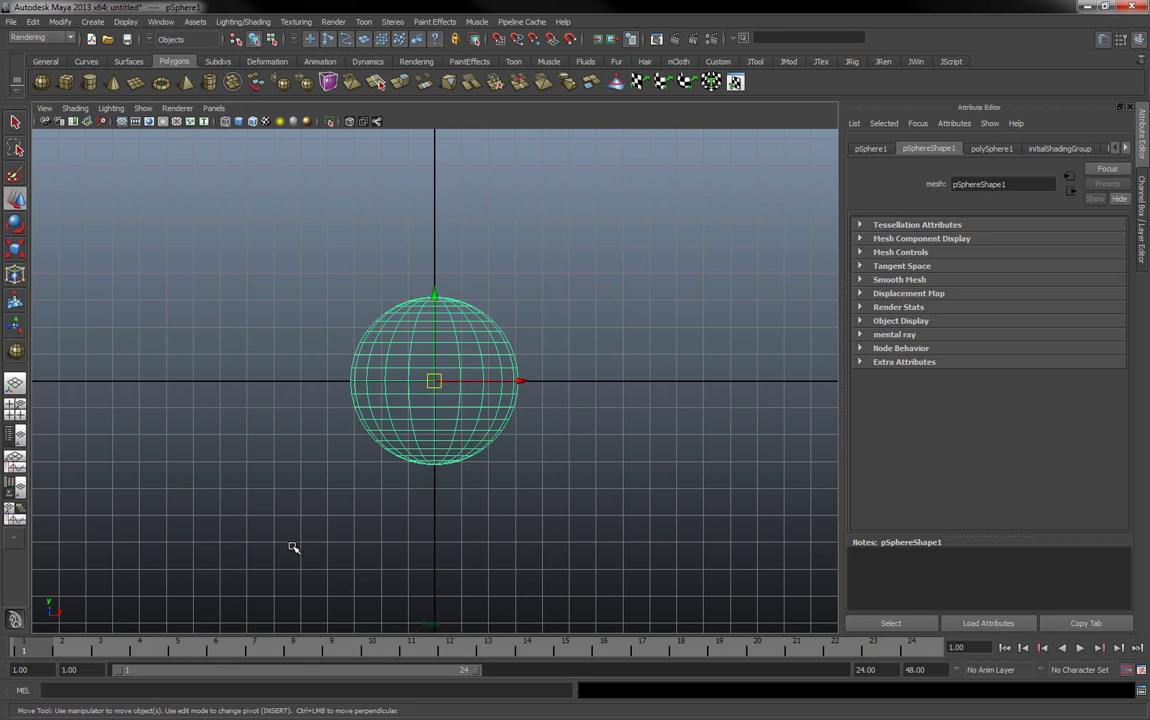
pyautogui.press('space')
pyautogui.press('space')
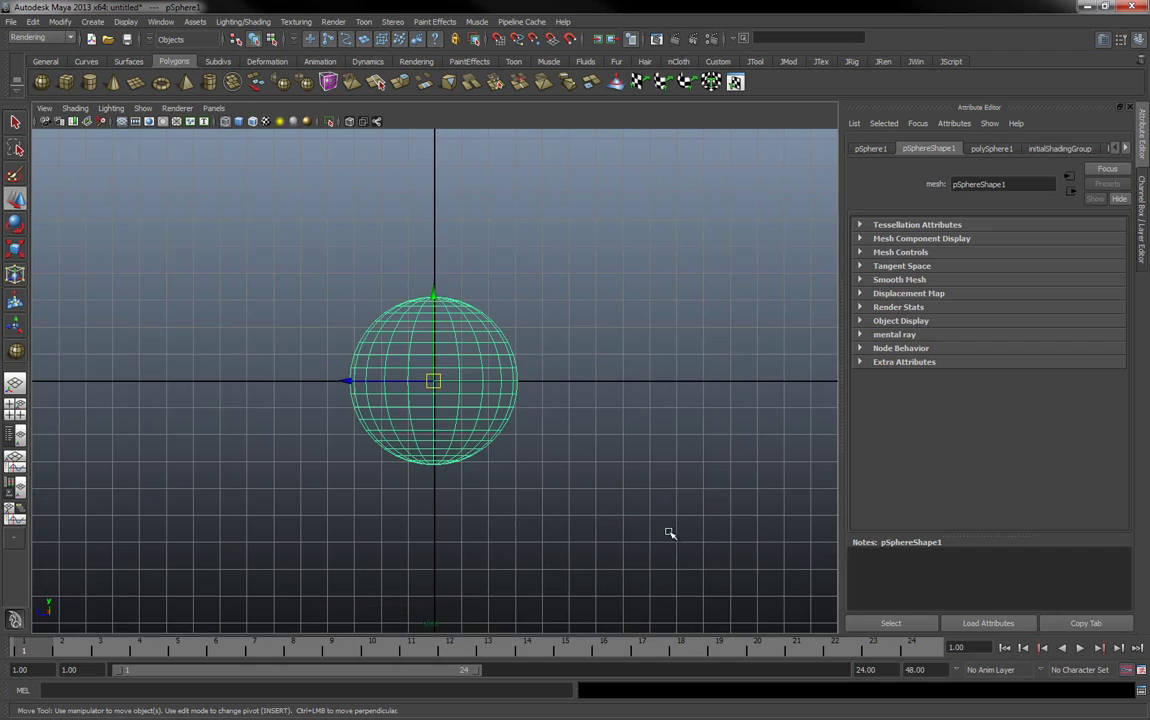
# Return from the side view to the four-view layout and enlarge the front view to full size.
pyautogui.press('space')
pyautogui.press('space')
pyautogui.press('space')
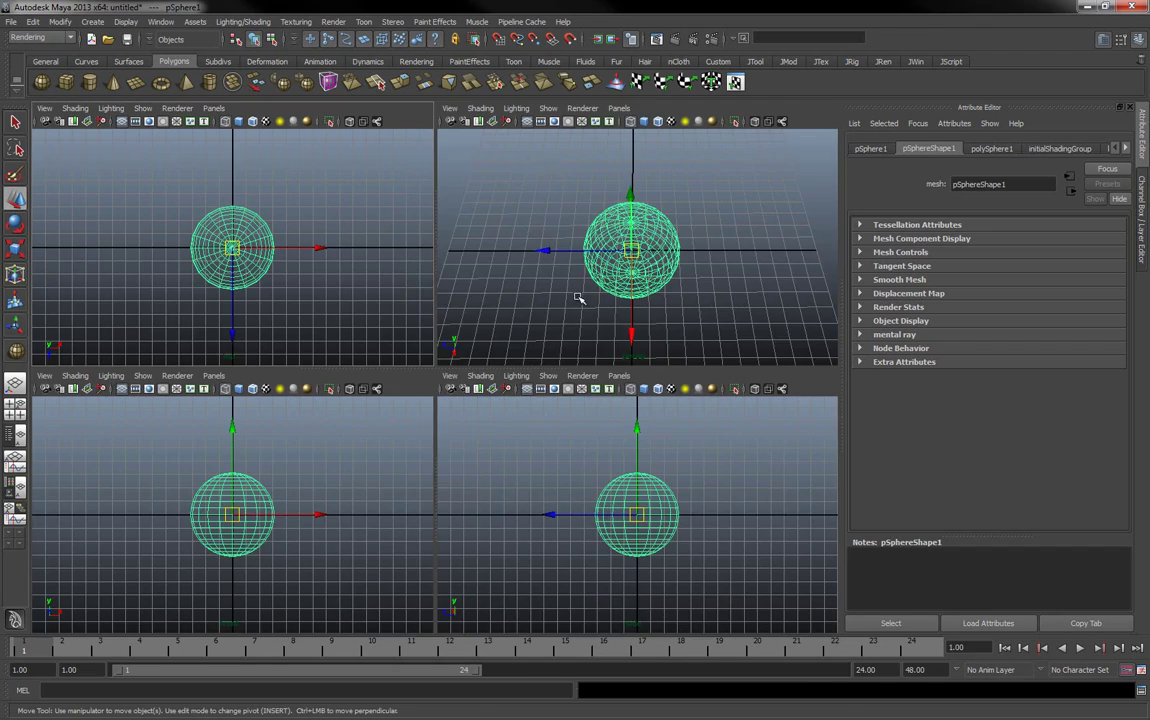
pyautogui.press('space')
pyautogui.press('space')
pyautogui.press('space')
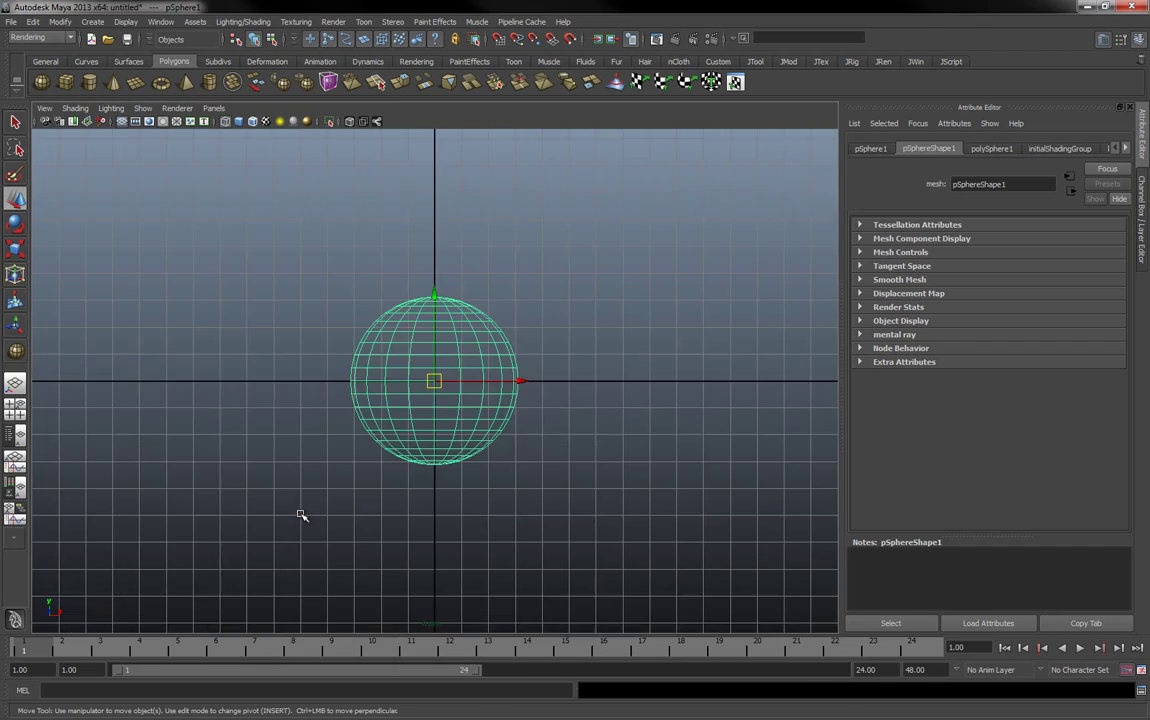
# Apply the Persp/Graph layout, enlarge the Graph Editor to full size, and restore the split layout.
pyautogui.click(15, 464)
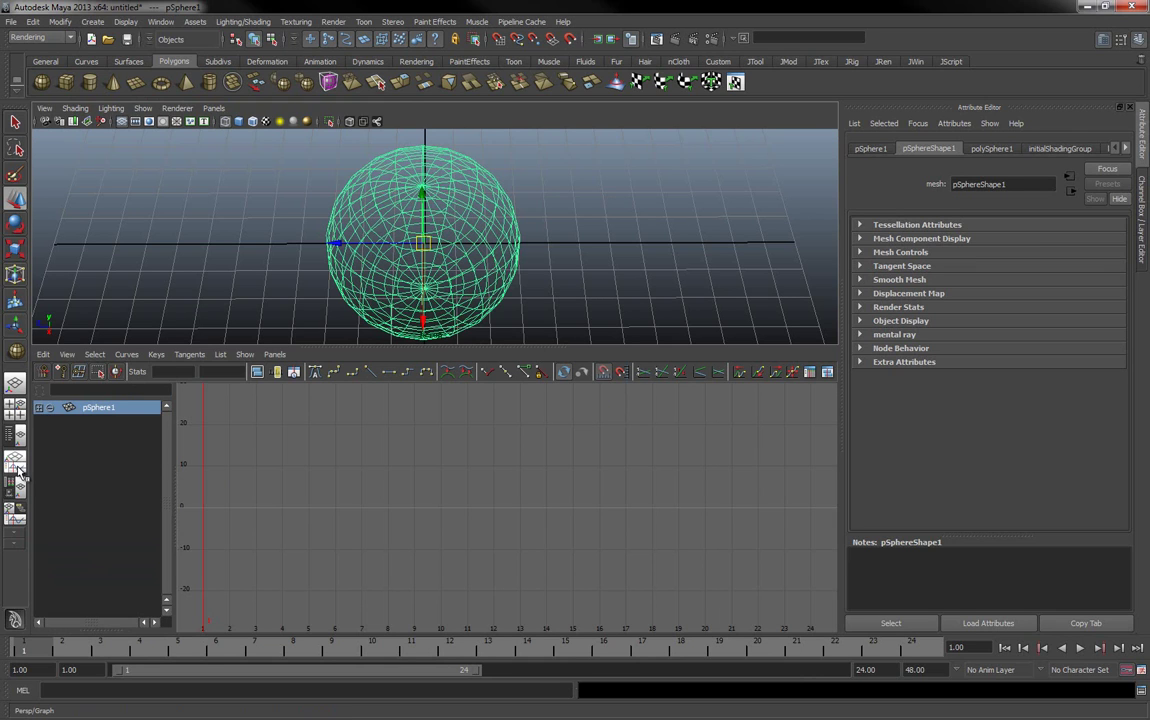
pyautogui.press('space')
pyautogui.press('space')
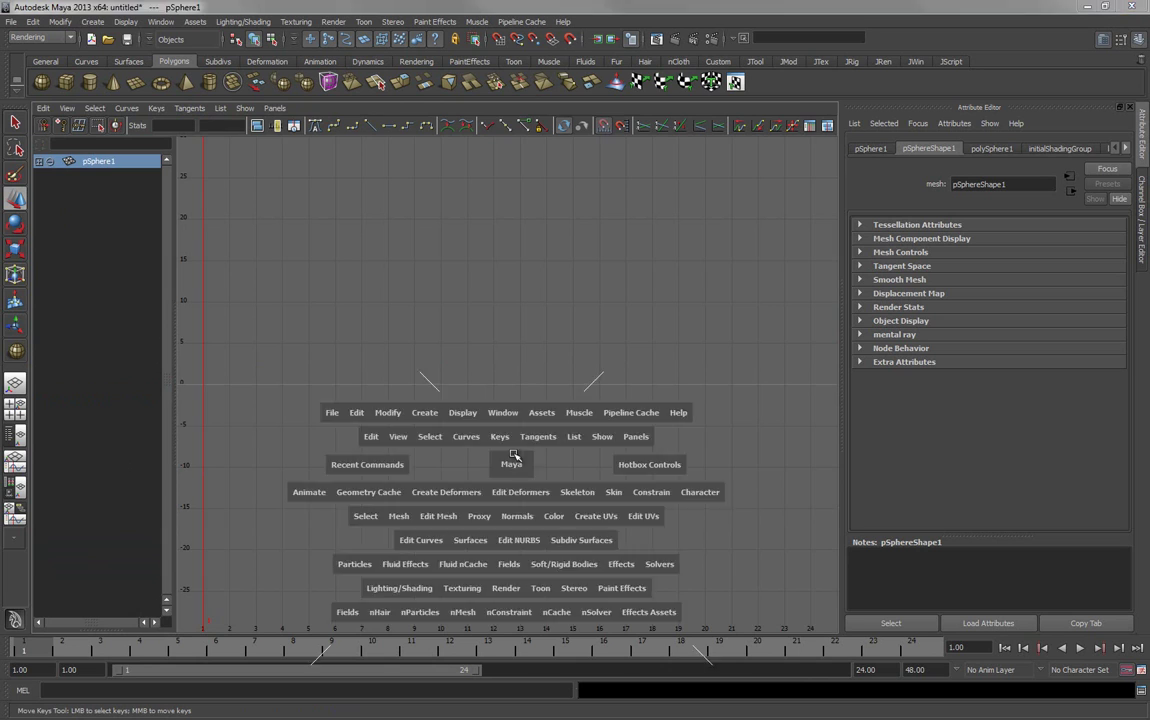
pyautogui.press('space')
pyautogui.press('space')
pyautogui.press('space')
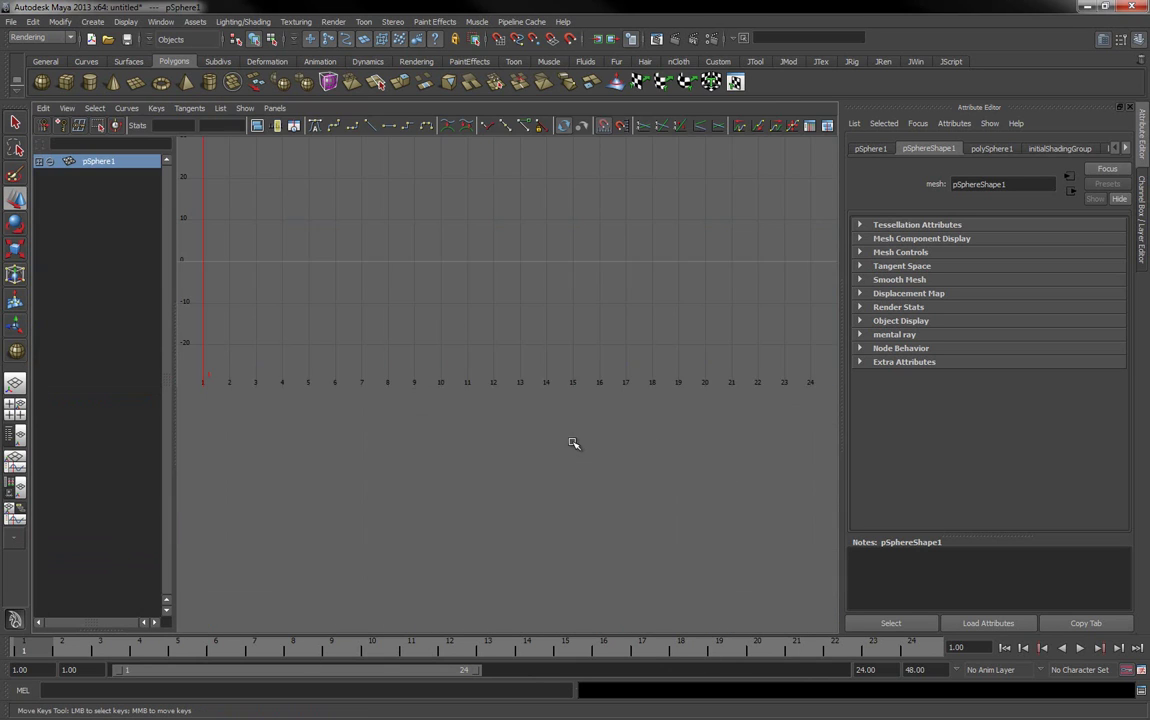
pyautogui.press('space')
pyautogui.press('space')
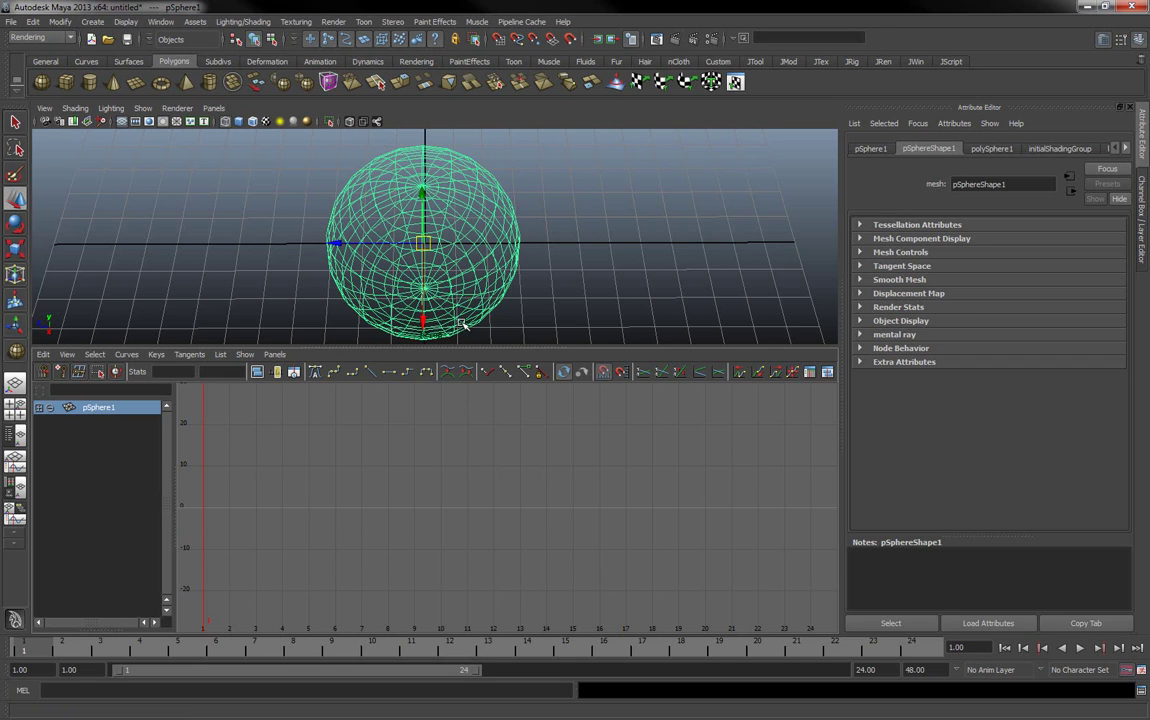
# Orbit the enlarged perspective view to a lower, angled look at the sphere, and return from the Persp/Graph layout to the single perspective layout.
pyautogui.press('space')
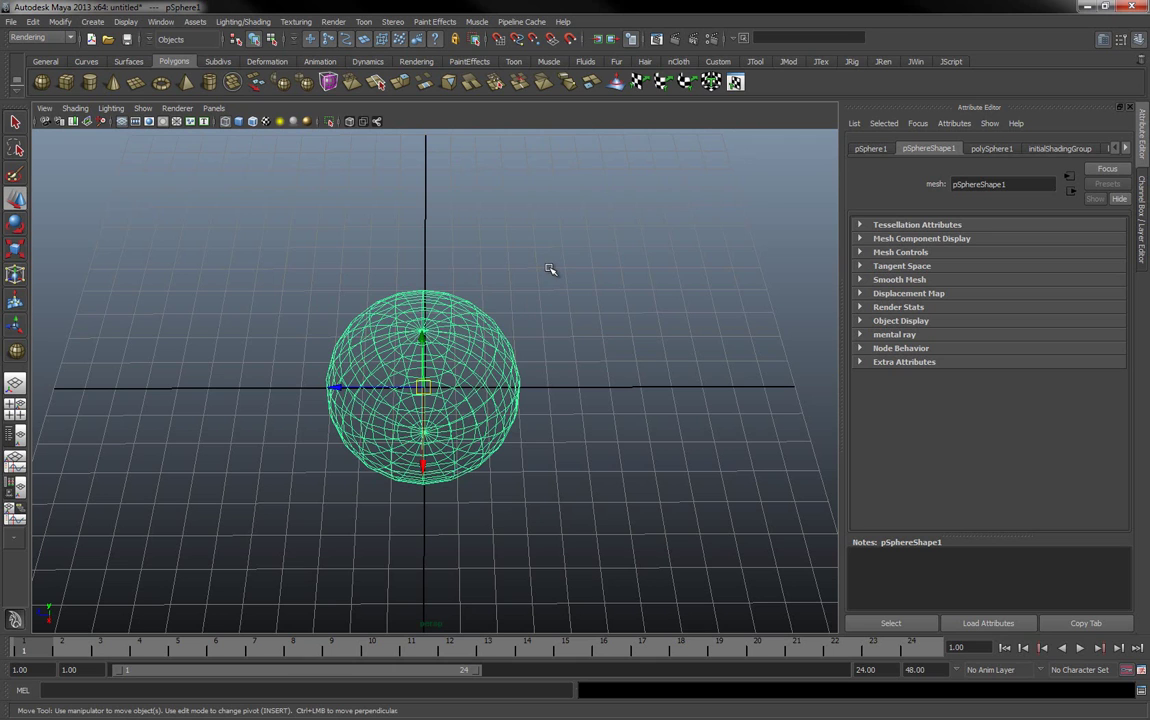
pyautogui.keyDown('alt'); pyautogui.moveTo(400, 270); pyautogui.dragTo(545, 325); pyautogui.keyUp('alt')
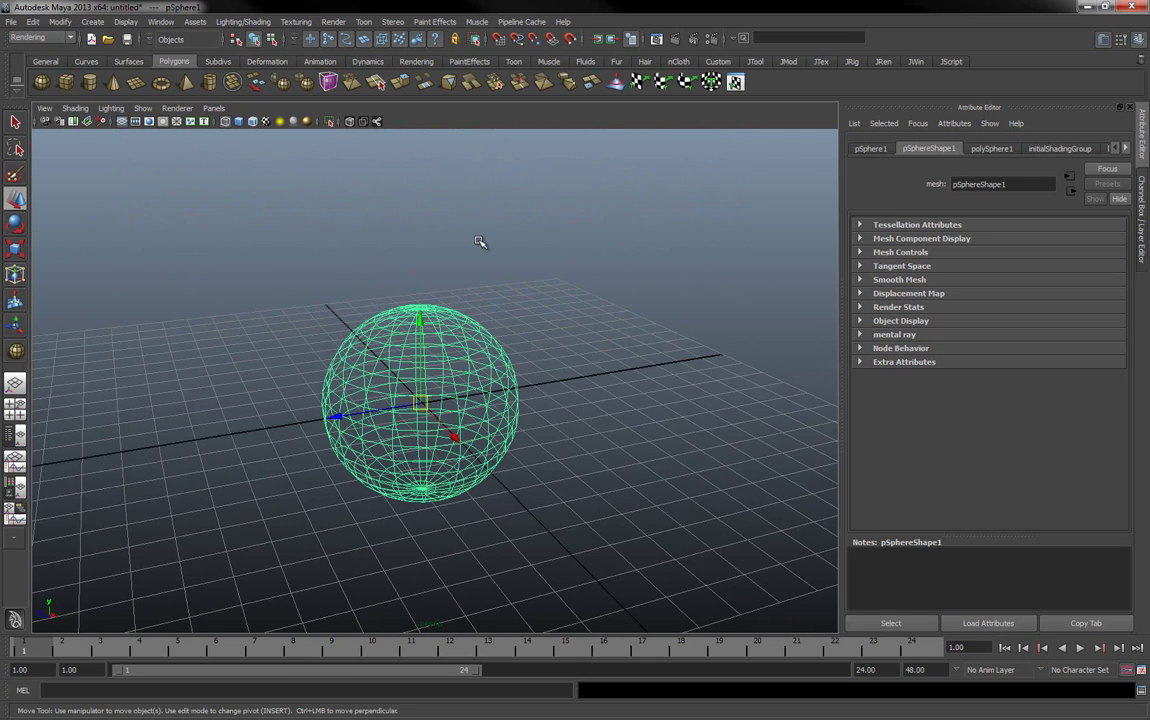
pyautogui.press('space')
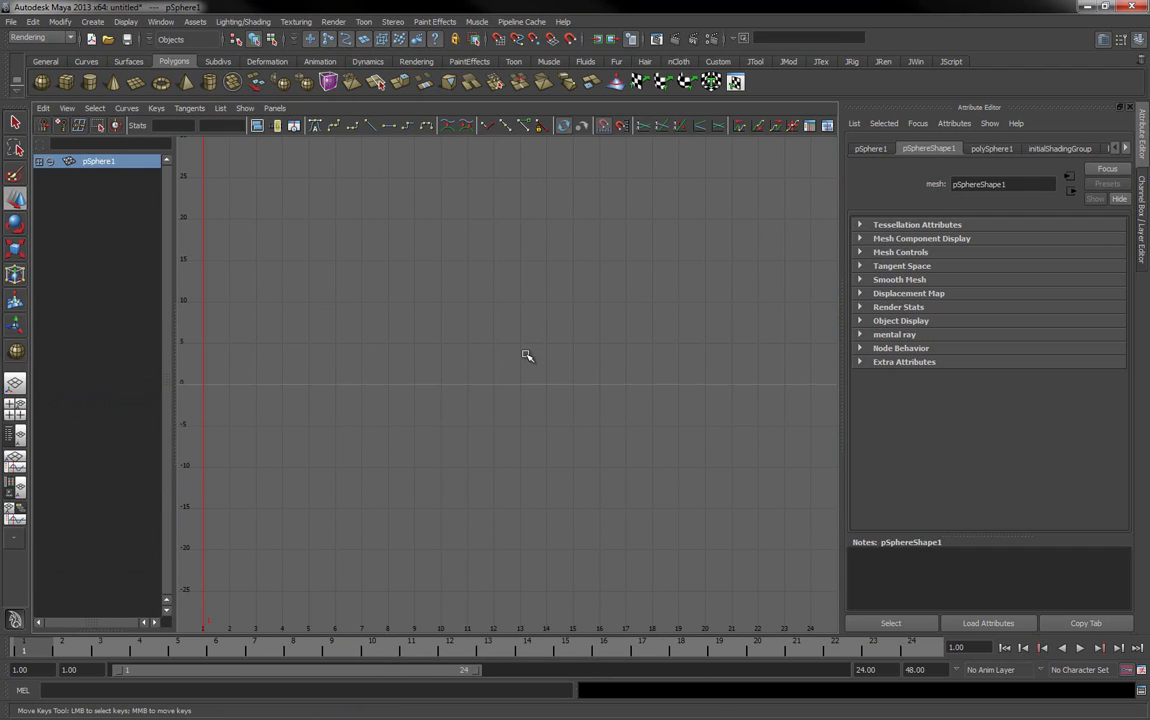
pyautogui.press('space')
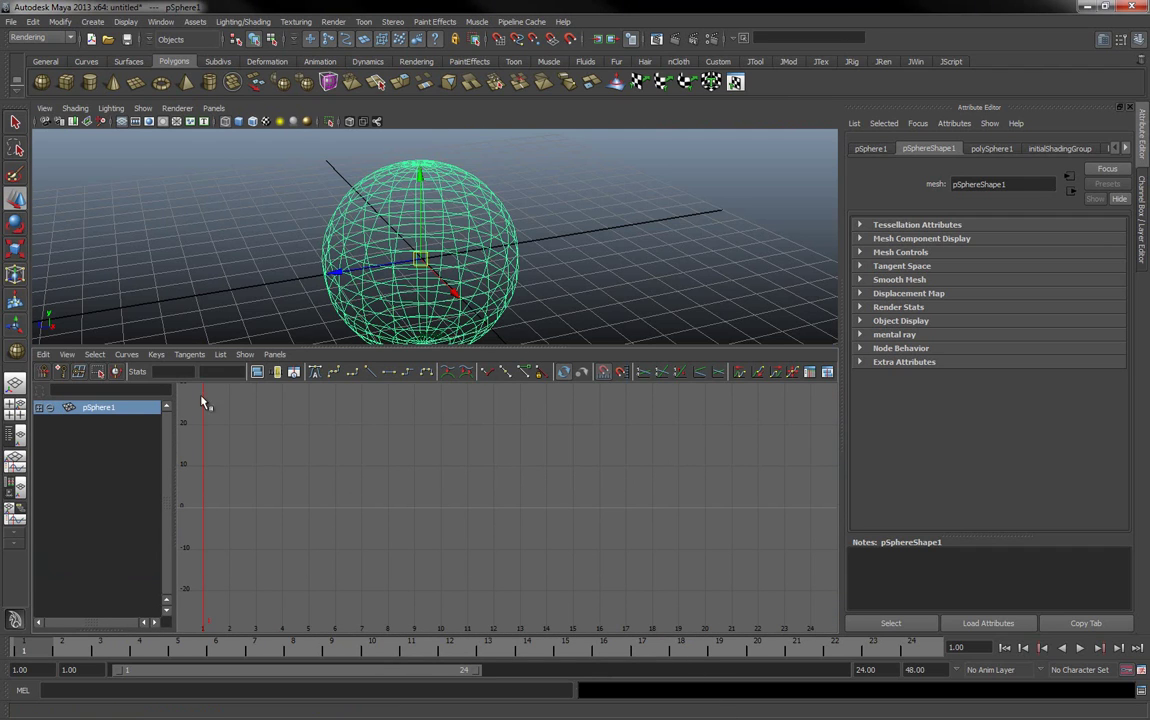
pyautogui.click(15, 383)
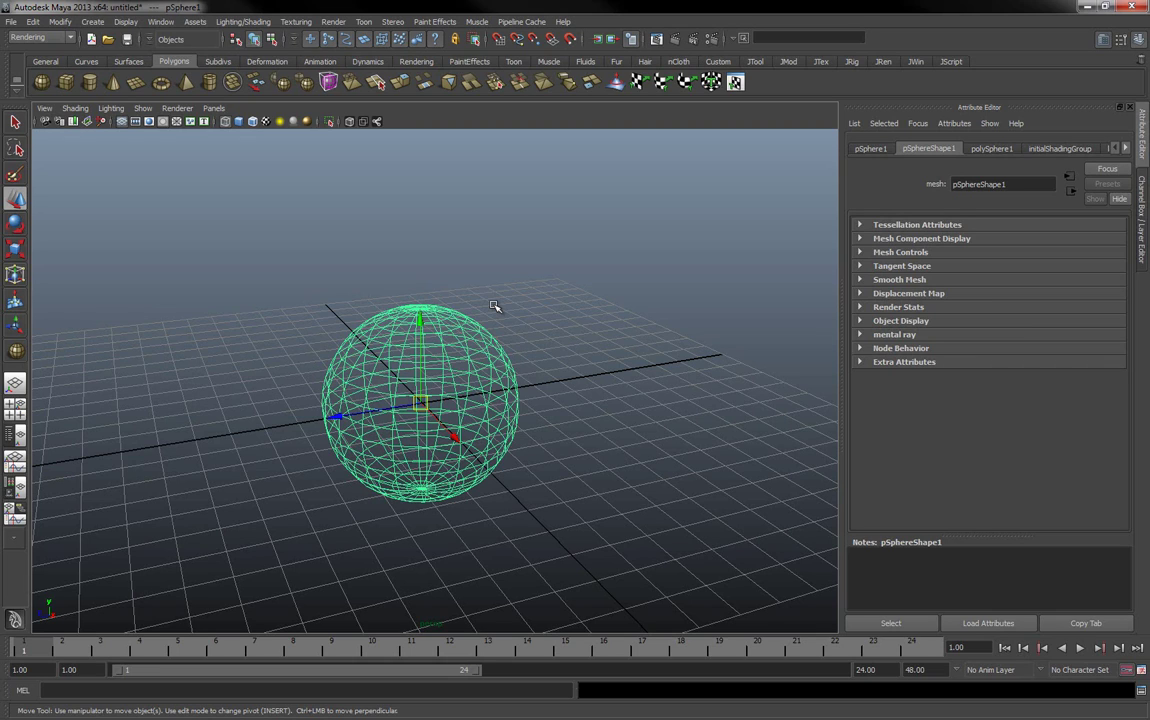
# Bring up the hotbox to view its menu rows, and switch the main menu set to Animation.
pyautogui.press('space')
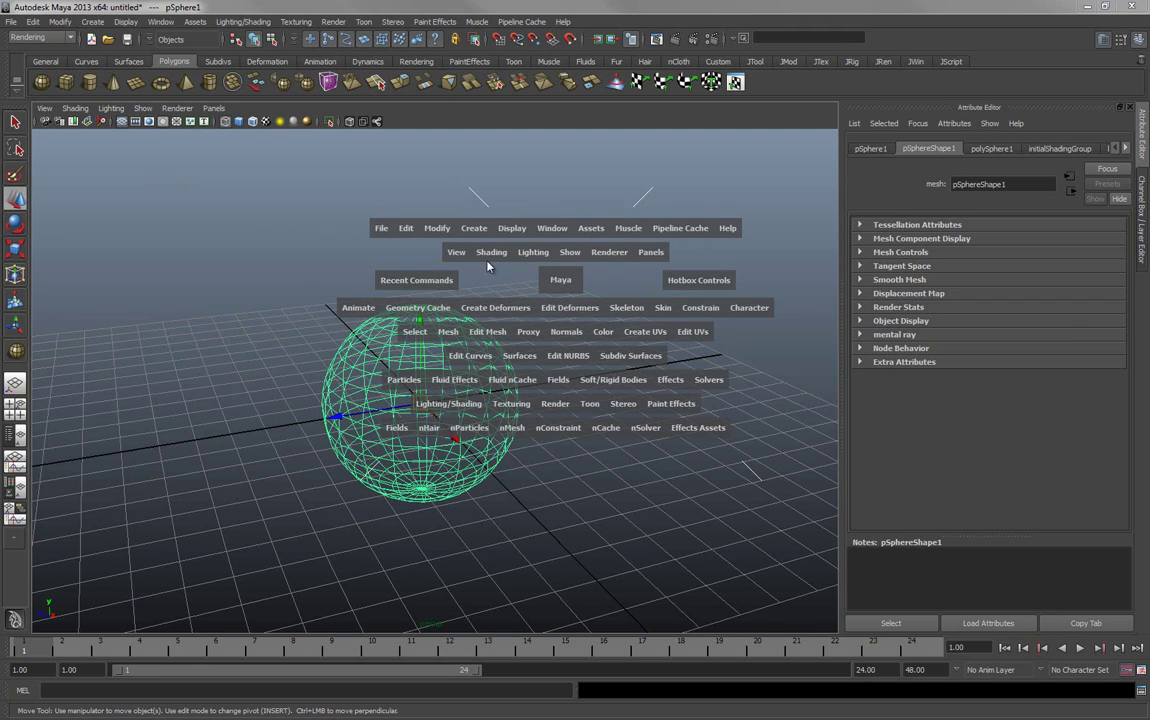
pyautogui.press('space')
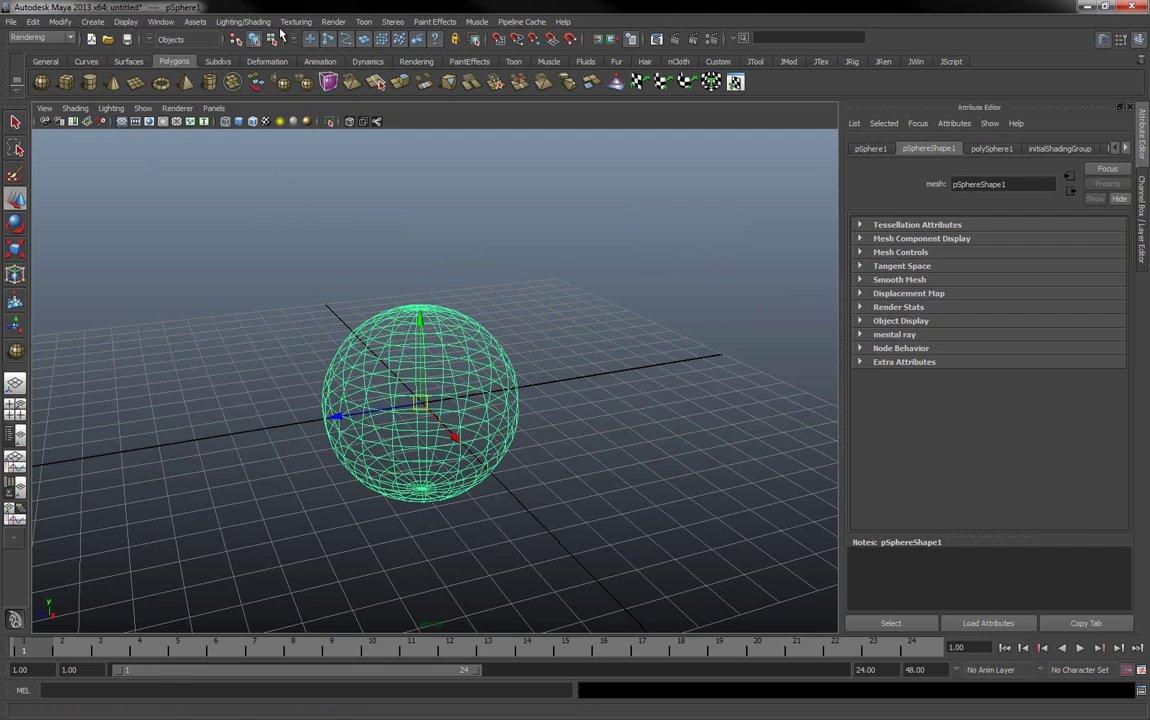
pyautogui.click(42, 38)
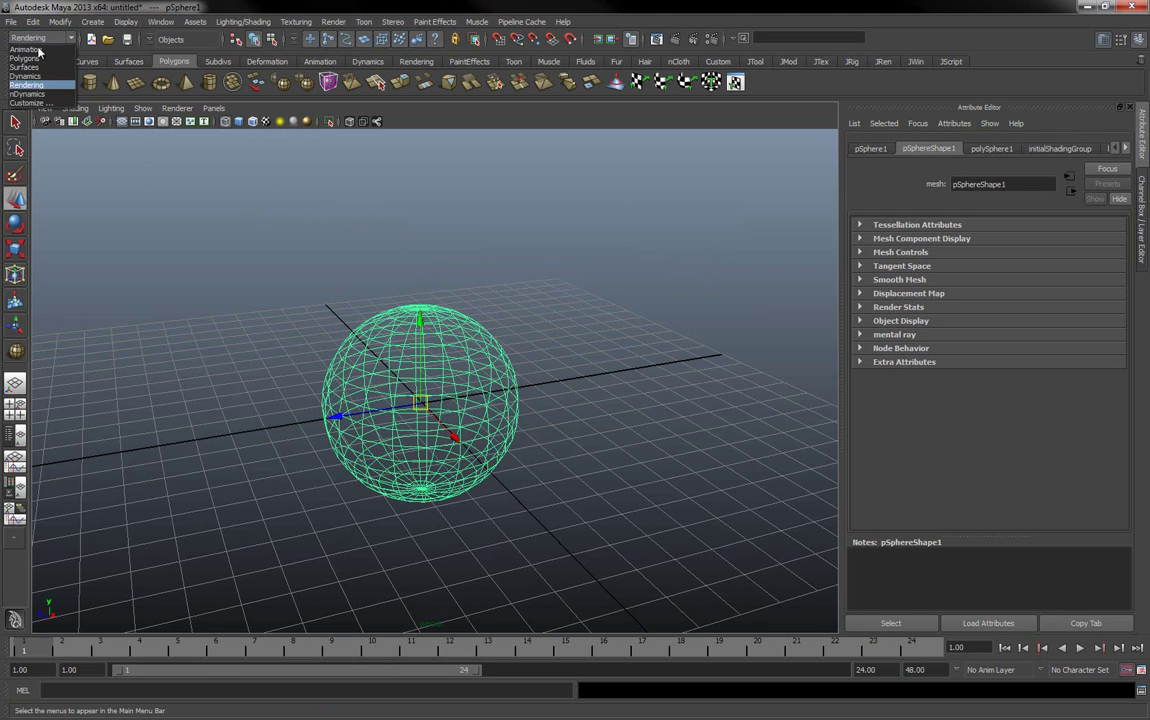
pyautogui.click(38, 50)
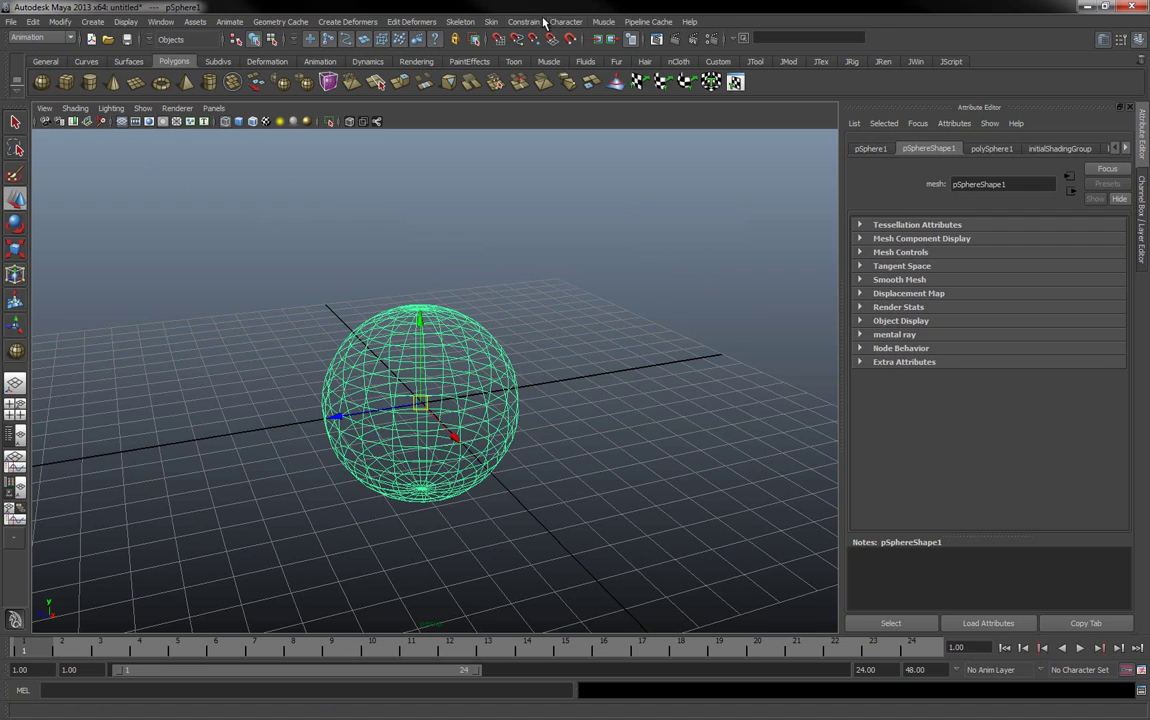
# Deselect the sphere and bring up the hotbox to compare its rows with the Animation menus.
pyautogui.click(603, 335)
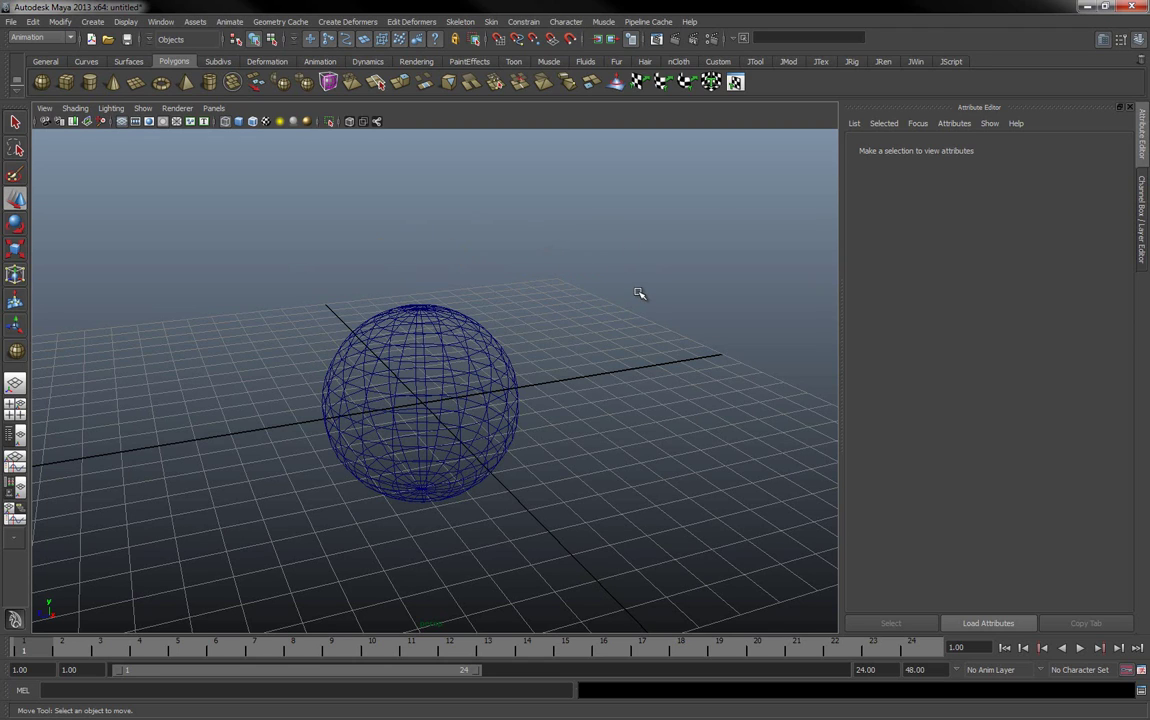
pyautogui.press('space')
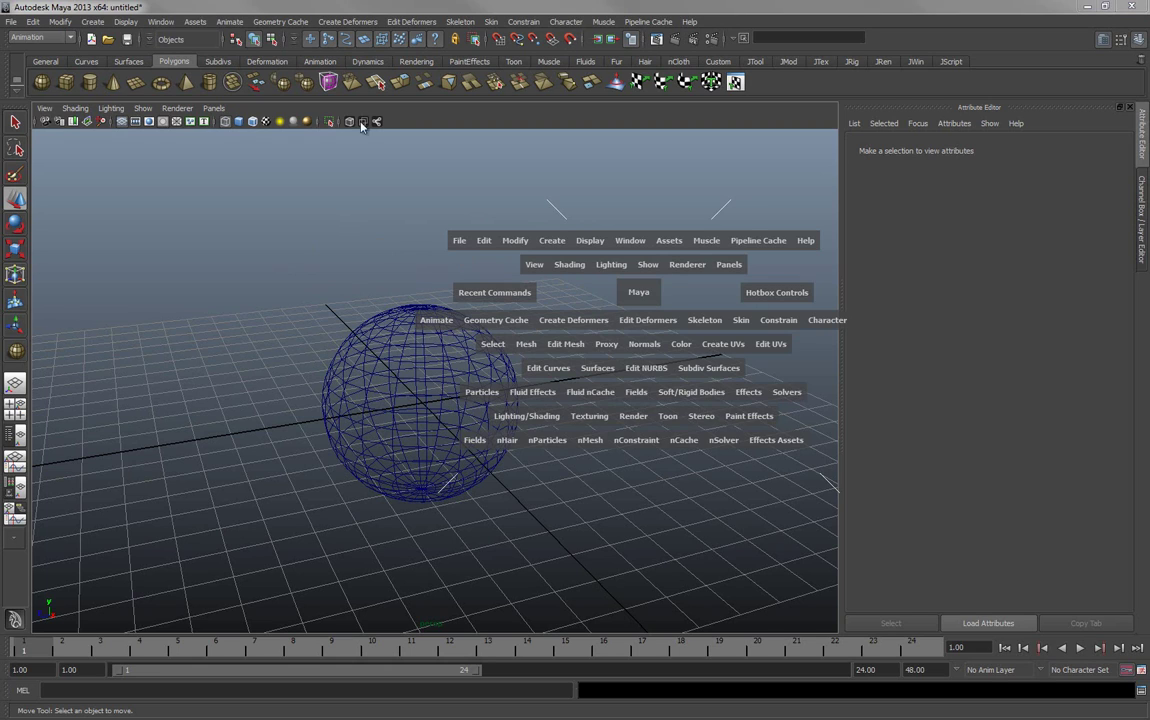
pyautogui.press('space')
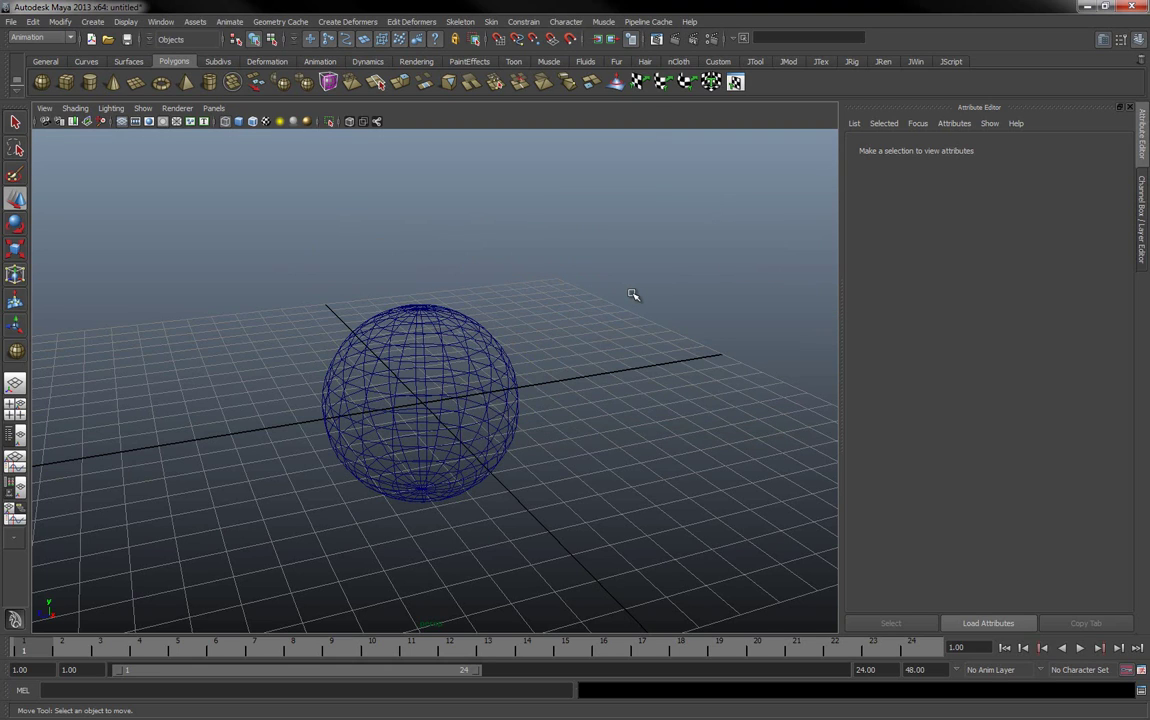
# Keep the Animation menu set, look over the Edit Deformers commands, and show the Animation shelf.
pyautogui.click(44, 38)
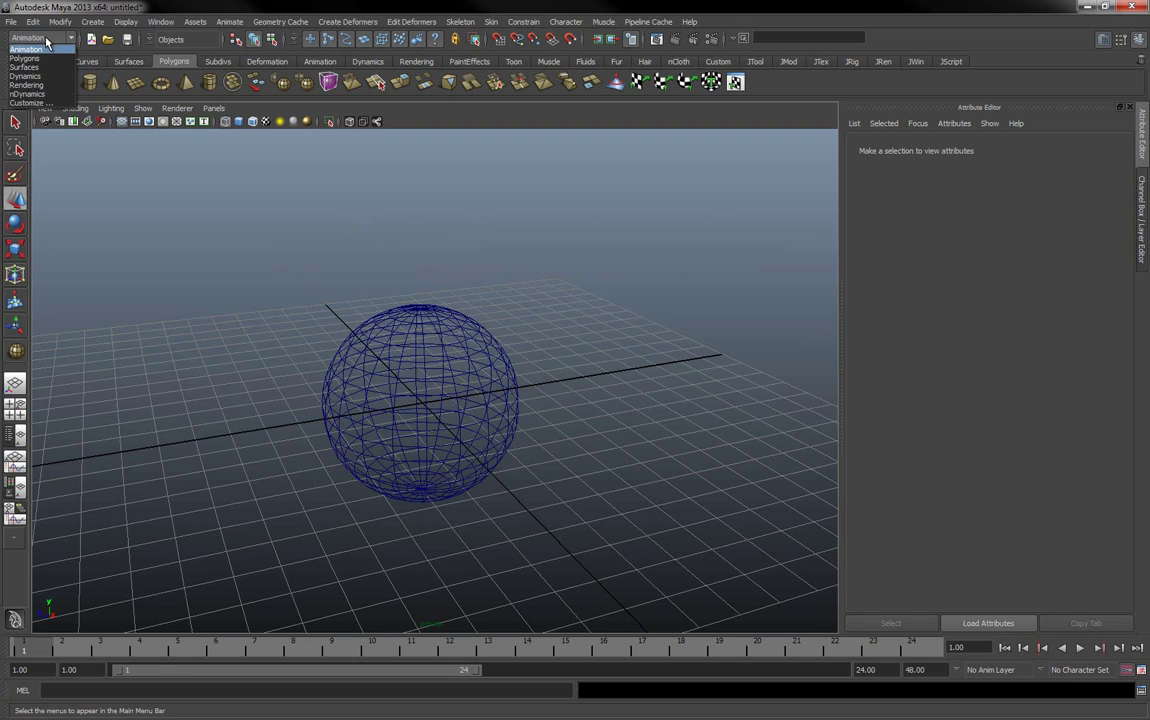
pyautogui.click(50, 48)
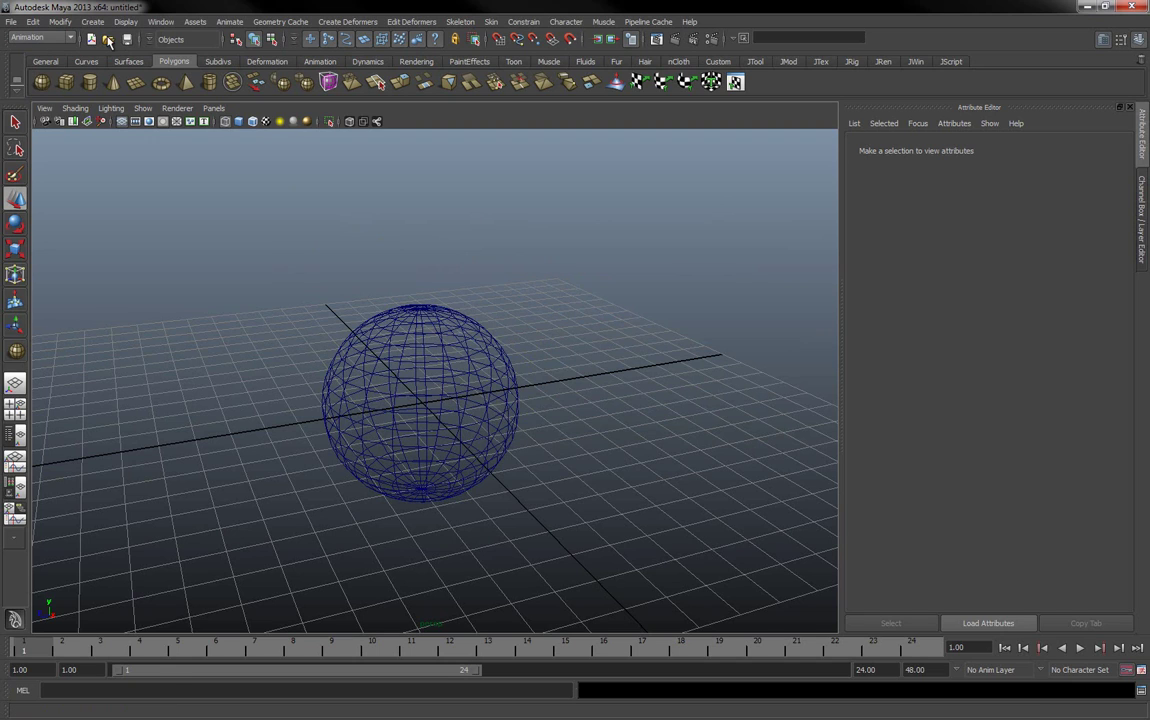
pyautogui.click(371, 23)
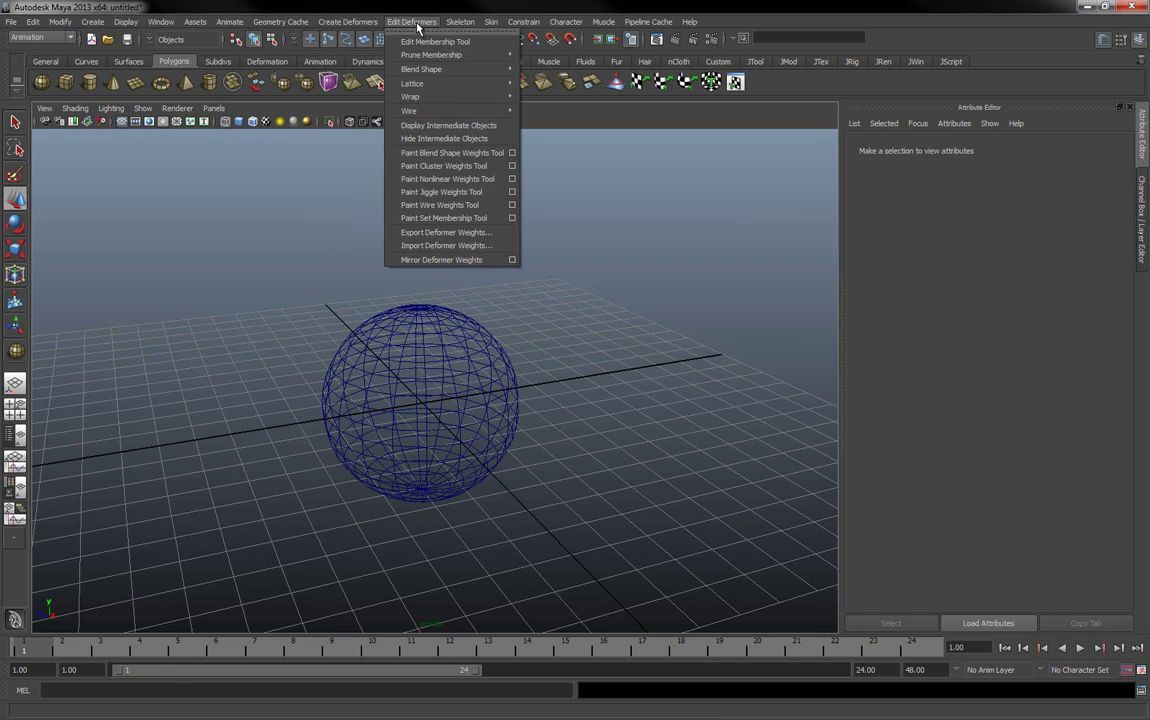
pyautogui.click(380, 24)
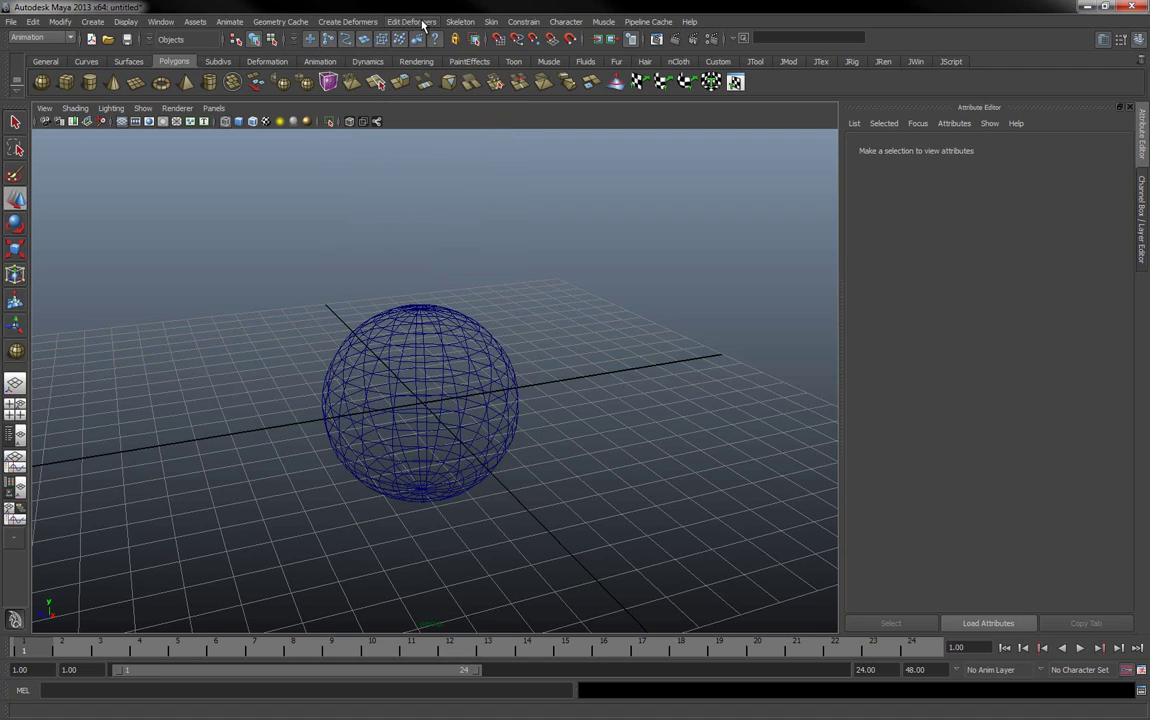
pyautogui.click(319, 62)
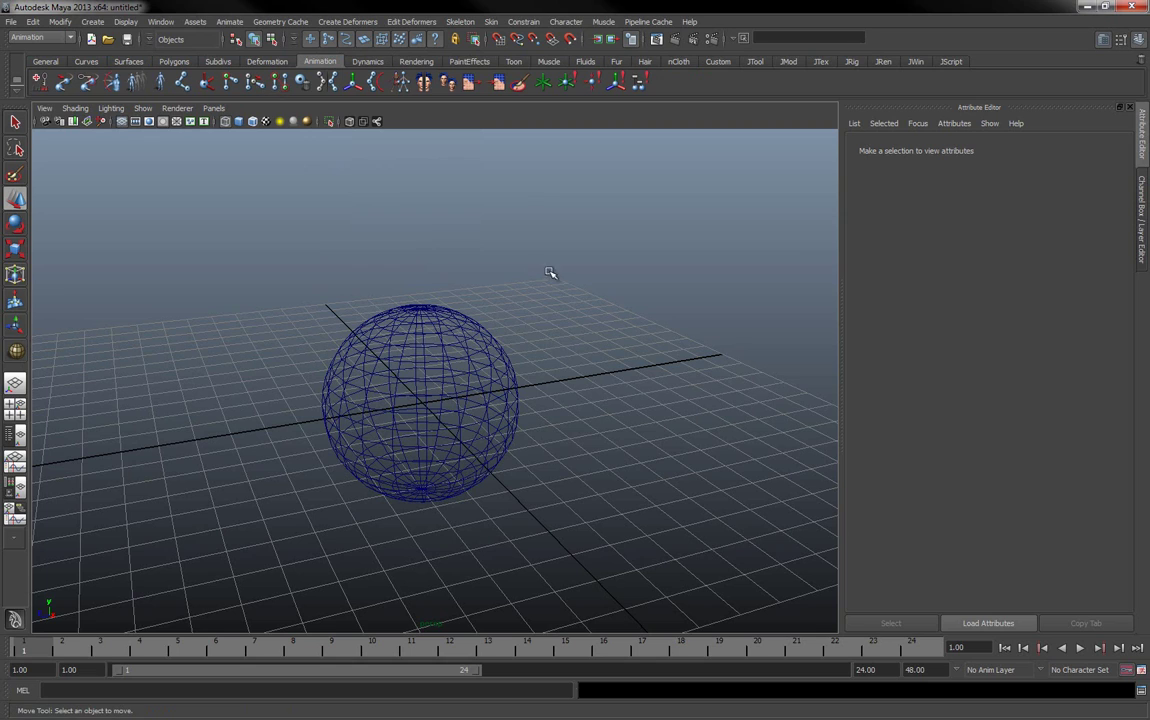
# Bring up the hotbox and examine the Hotbox Controls choices, including Show Common Menus and Show Pane Specific Menus.
pyautogui.press('space')
pyautogui.press('space')
pyautogui.press('space')
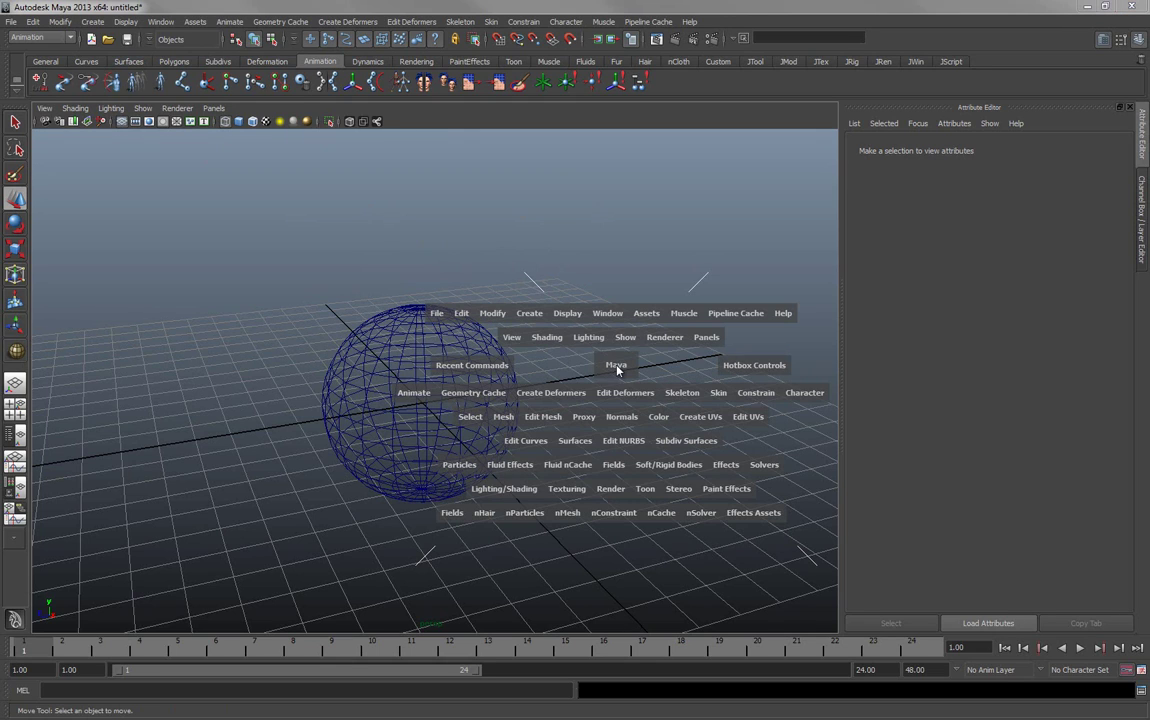
pyautogui.click(745, 367)
pyautogui.click(744, 369)
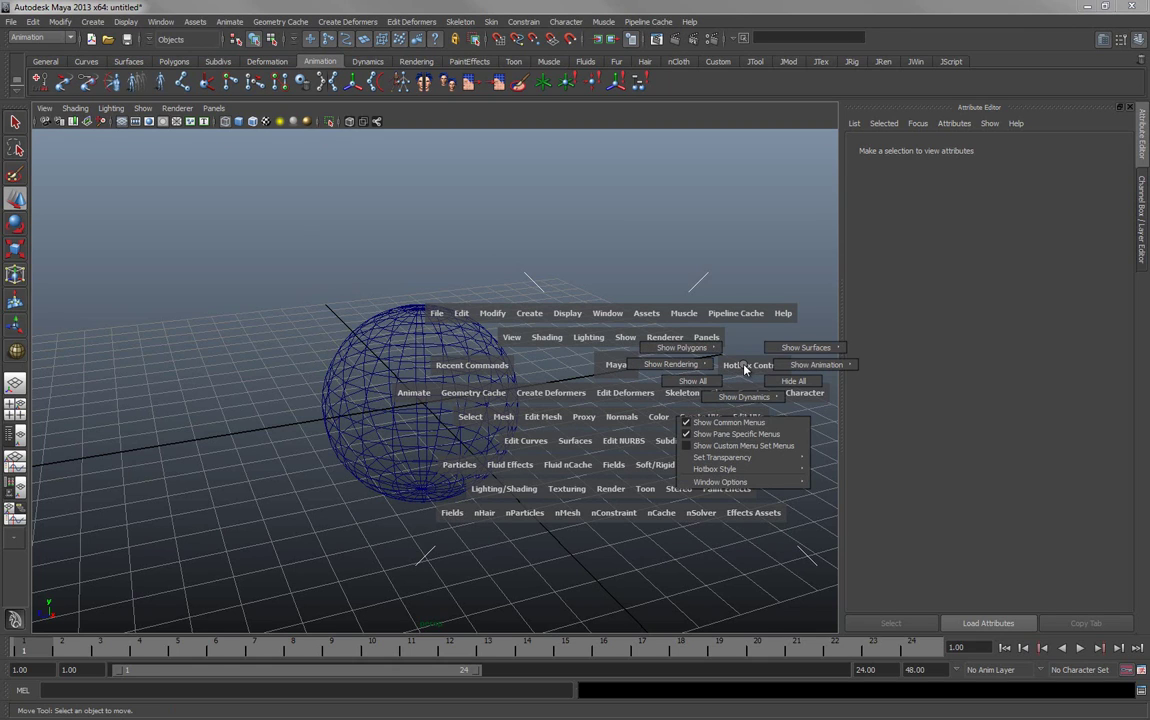
pyautogui.click(742, 437)
pyautogui.moveTo(750, 353); pyautogui.dragTo(746, 437)
pyautogui.moveTo(746, 357); pyautogui.dragTo(737, 424)
pyautogui.press('space')
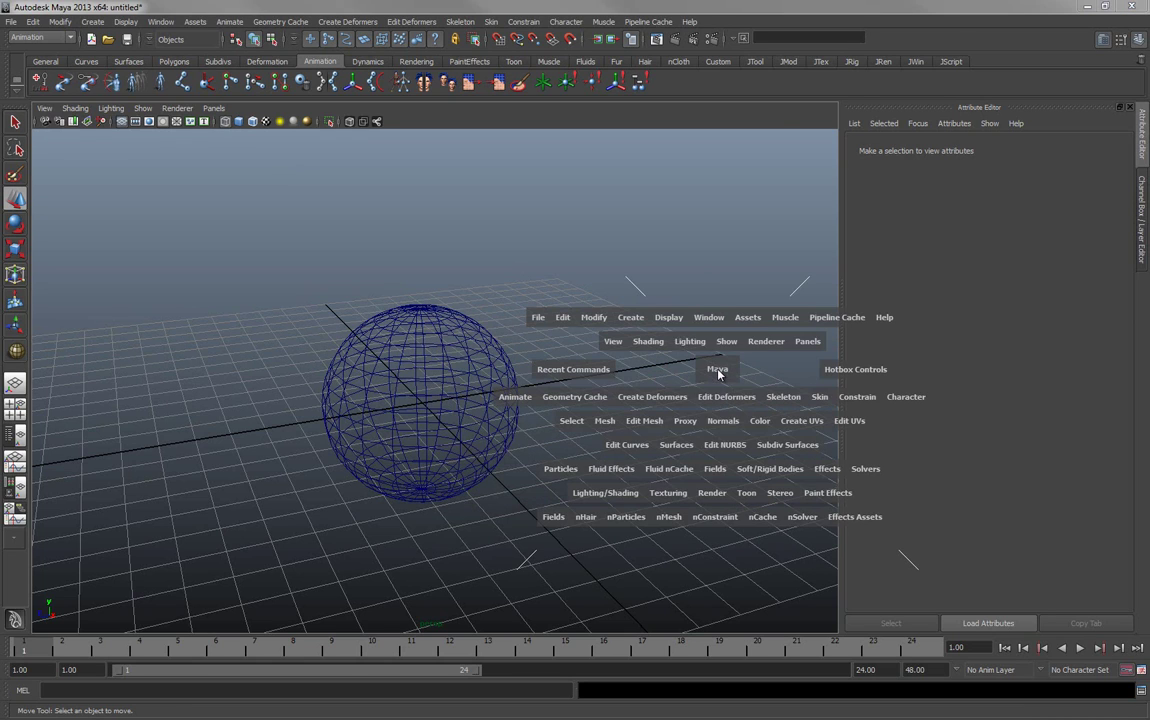
# Hide all menu rows of the hotbox with the Hide All option in Hotbox Controls.
pyautogui.moveTo(724, 372); pyautogui.dragTo(726, 373)
pyautogui.moveTo(856, 369); pyautogui.dragTo(705, 372)
pyautogui.press('space')
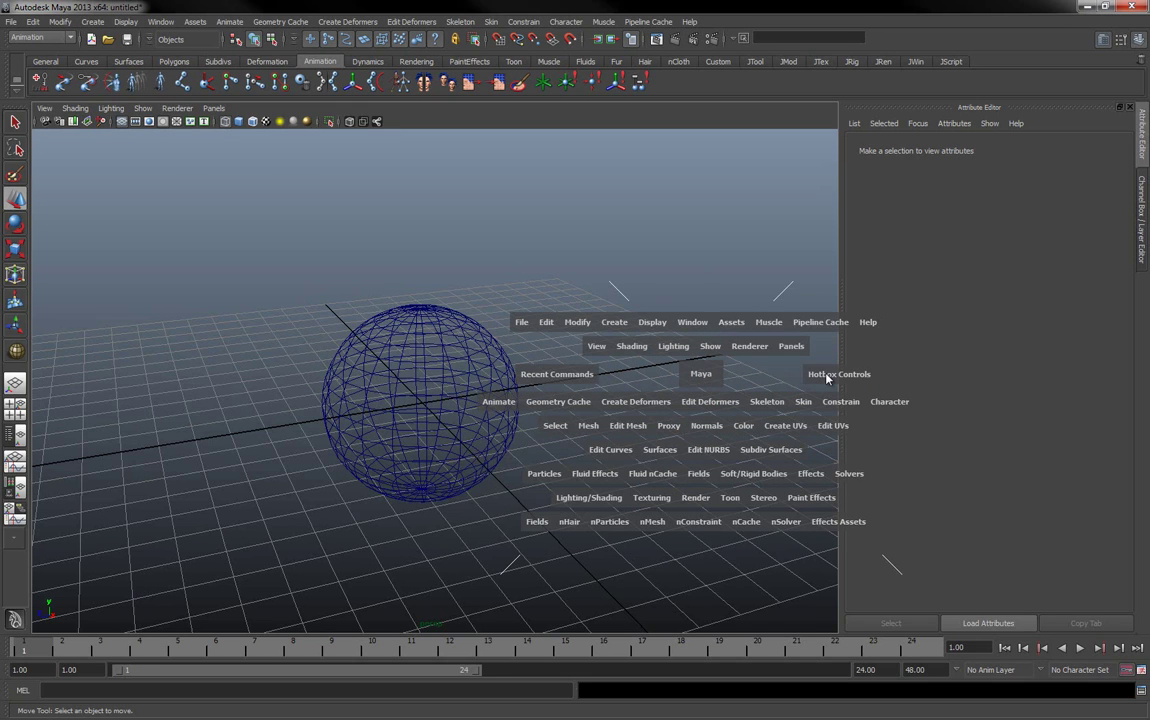
pyautogui.moveTo(828, 377); pyautogui.dragTo(854, 395)
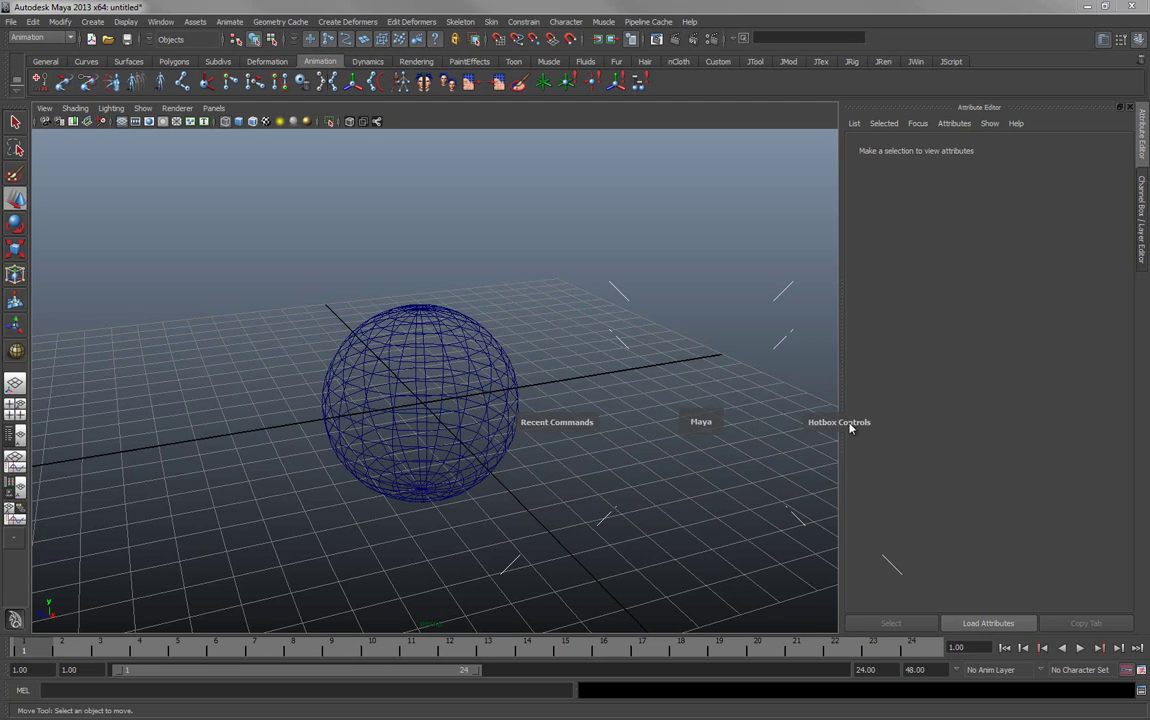
# Restore every hotbox menu row with Show All in Hotbox Controls, and bring up the full hotbox.
pyautogui.moveTo(821, 429); pyautogui.dragTo(778, 440)
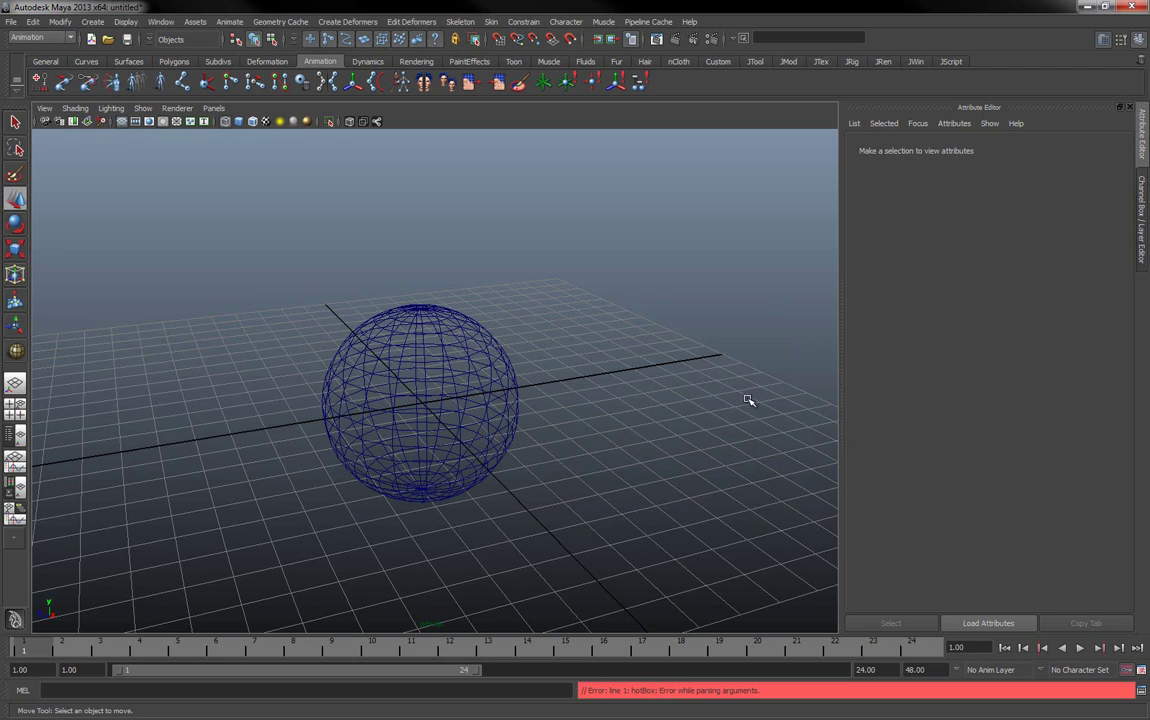
pyautogui.press('space')
pyautogui.press('space')
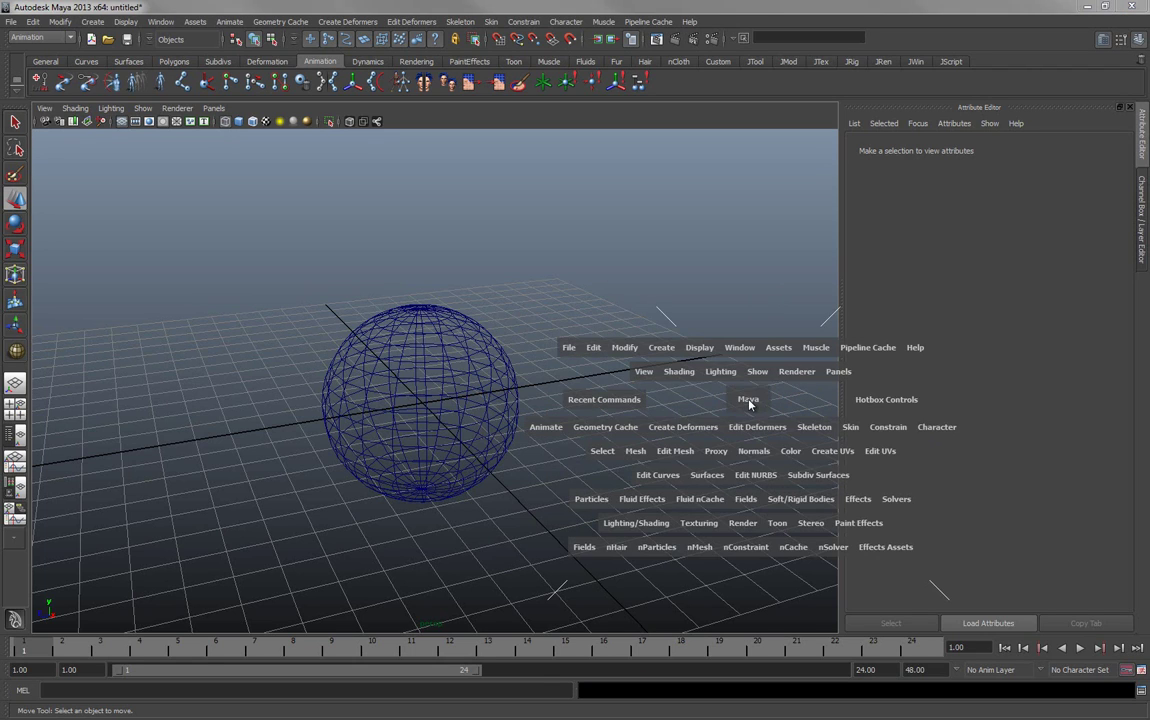
pyautogui.moveTo(880, 400); pyautogui.dragTo(860, 420)
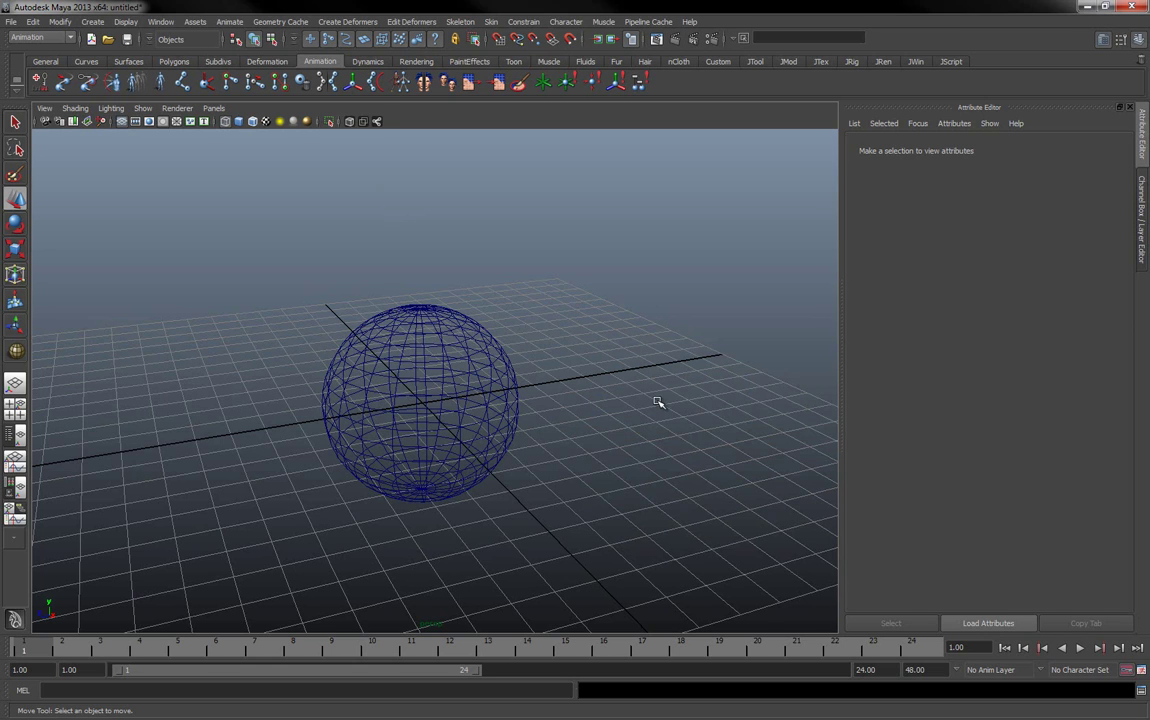
pyautogui.press('space')
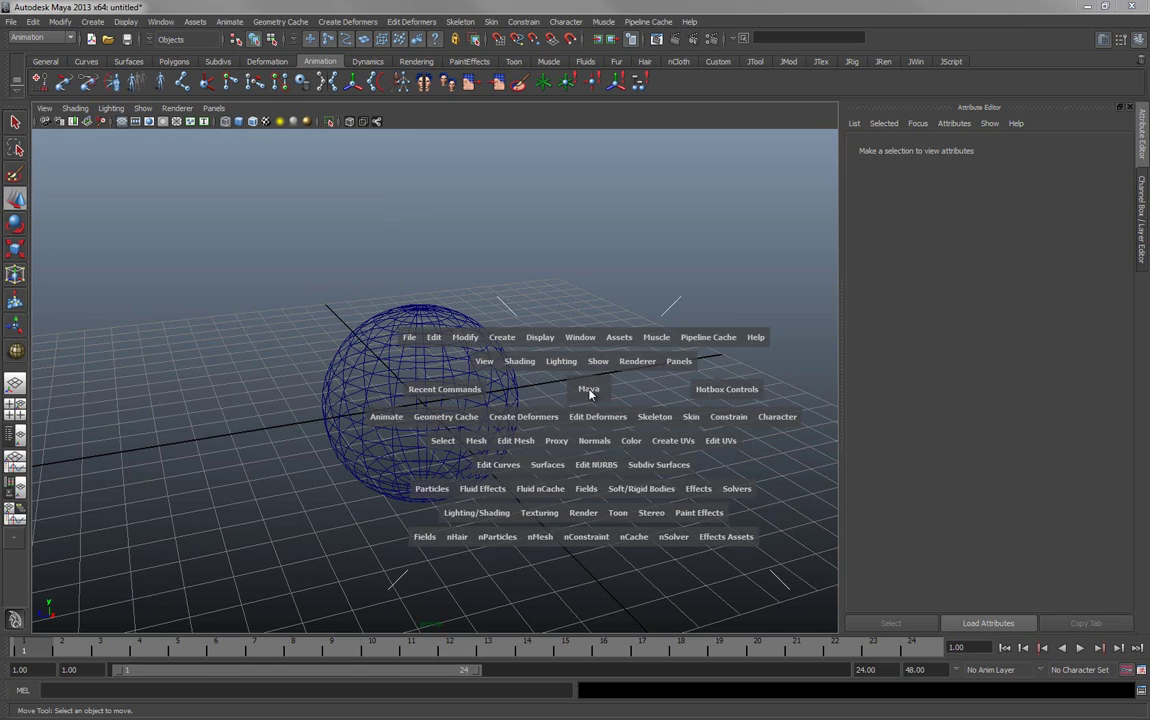
# Toggle from the single perspective view to the stacked layout, and maximize the Graph Editor pane.
pyautogui.press('space')
pyautogui.press('space')
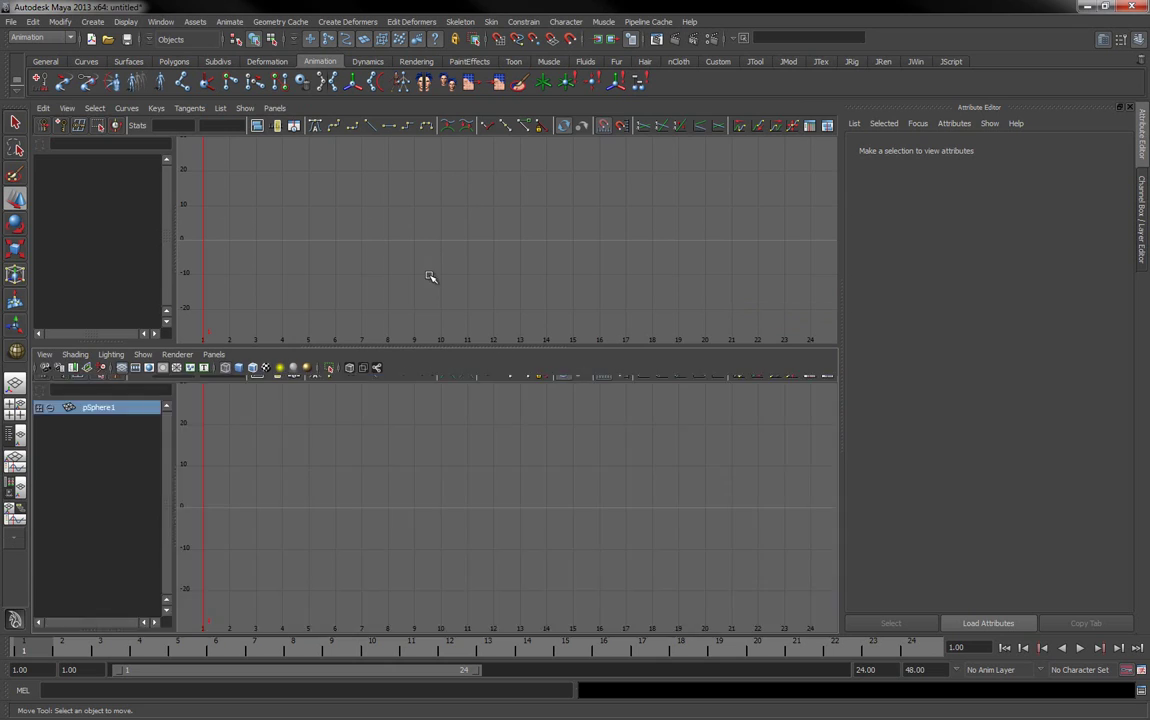
pyautogui.press('space')
pyautogui.press('space')
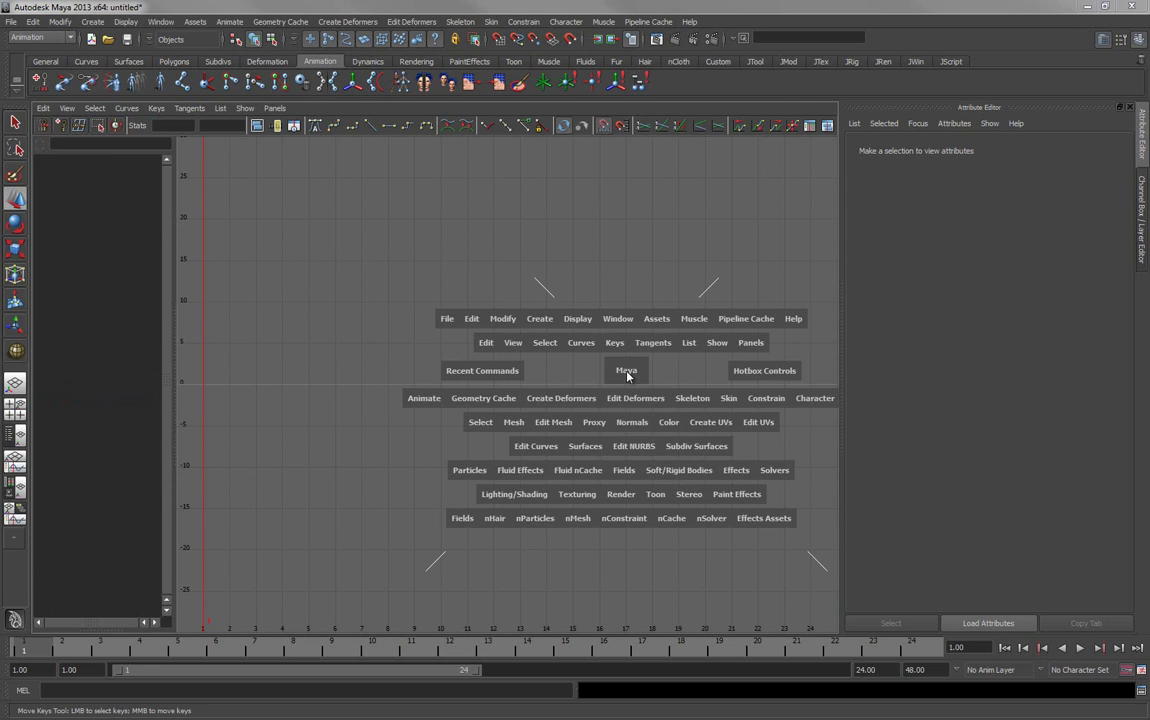
# Switch the maximized Graph Editor pane to the top view through the hotbox, and bring up the full hotbox over the sphere.
pyautogui.click(567, 366)
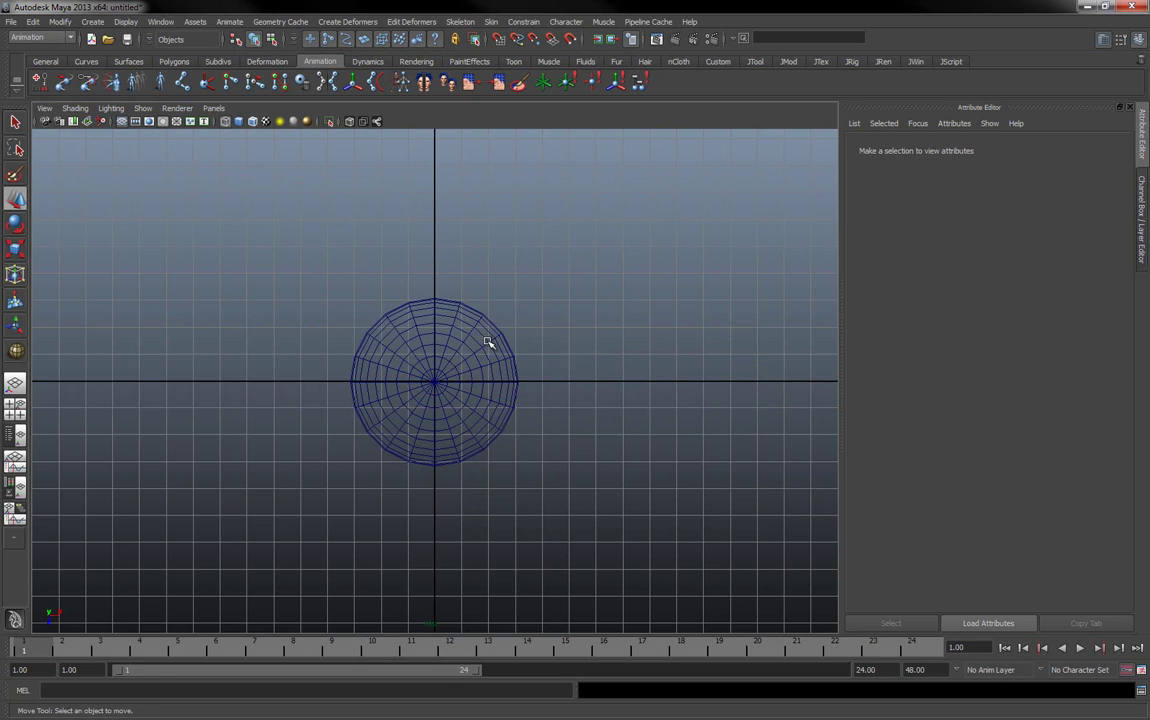
pyautogui.press('space')
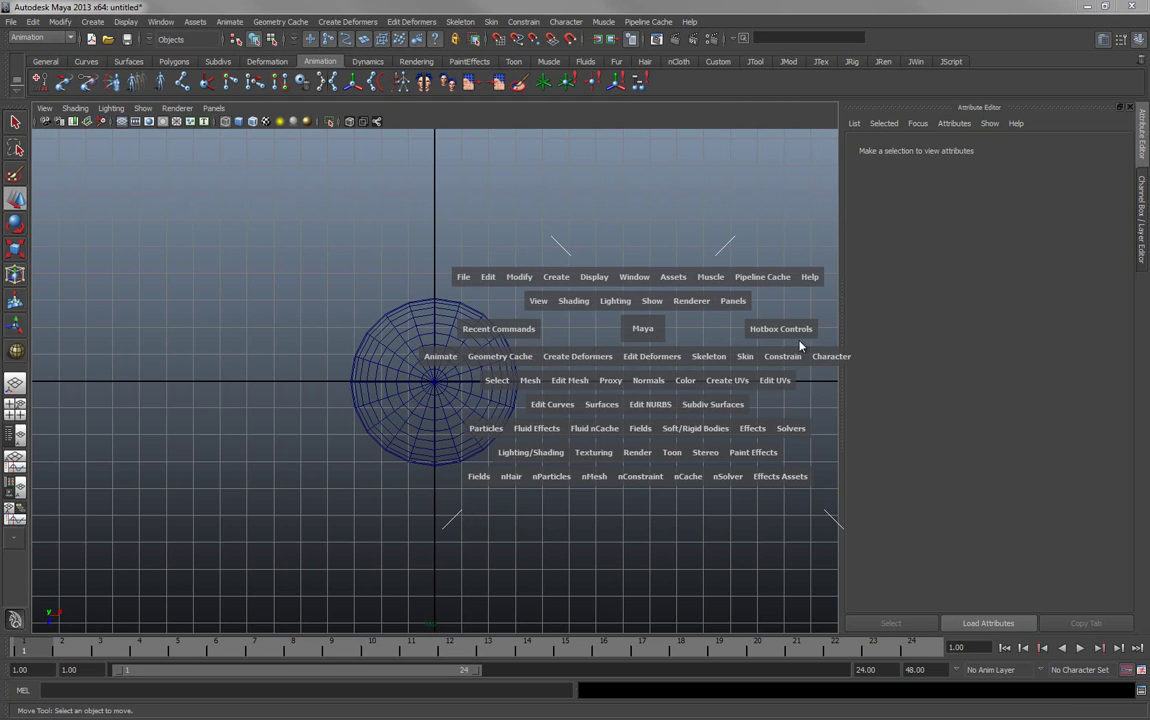
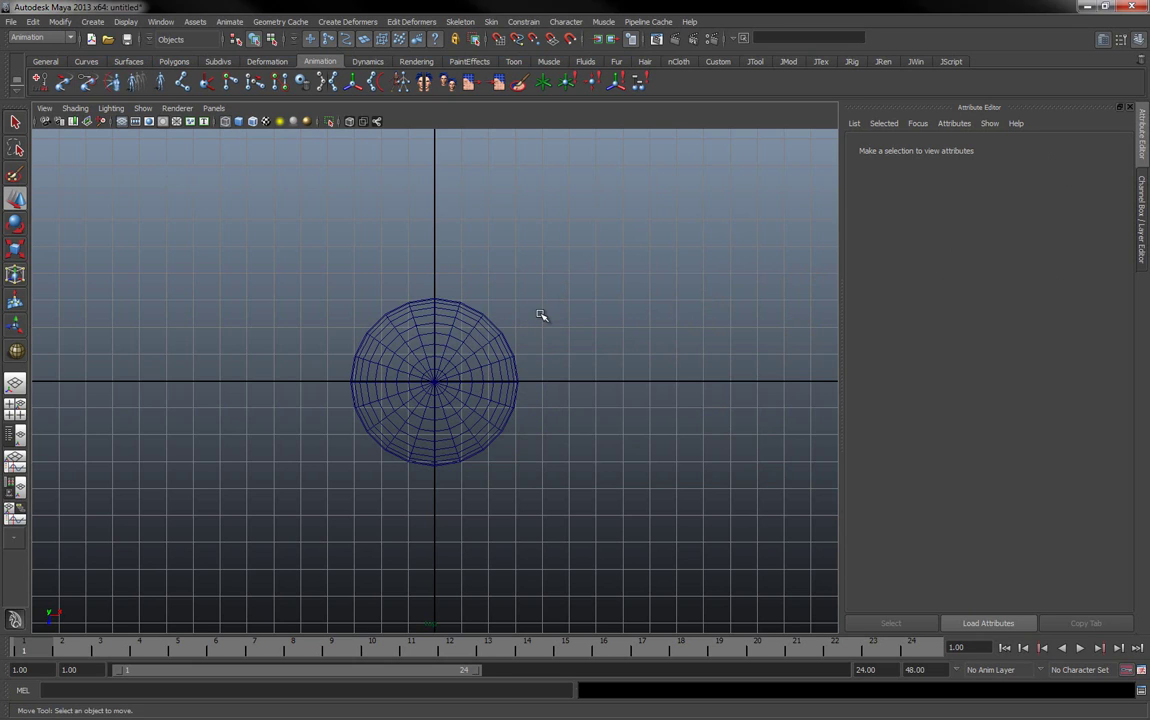
pyautogui.press('space')
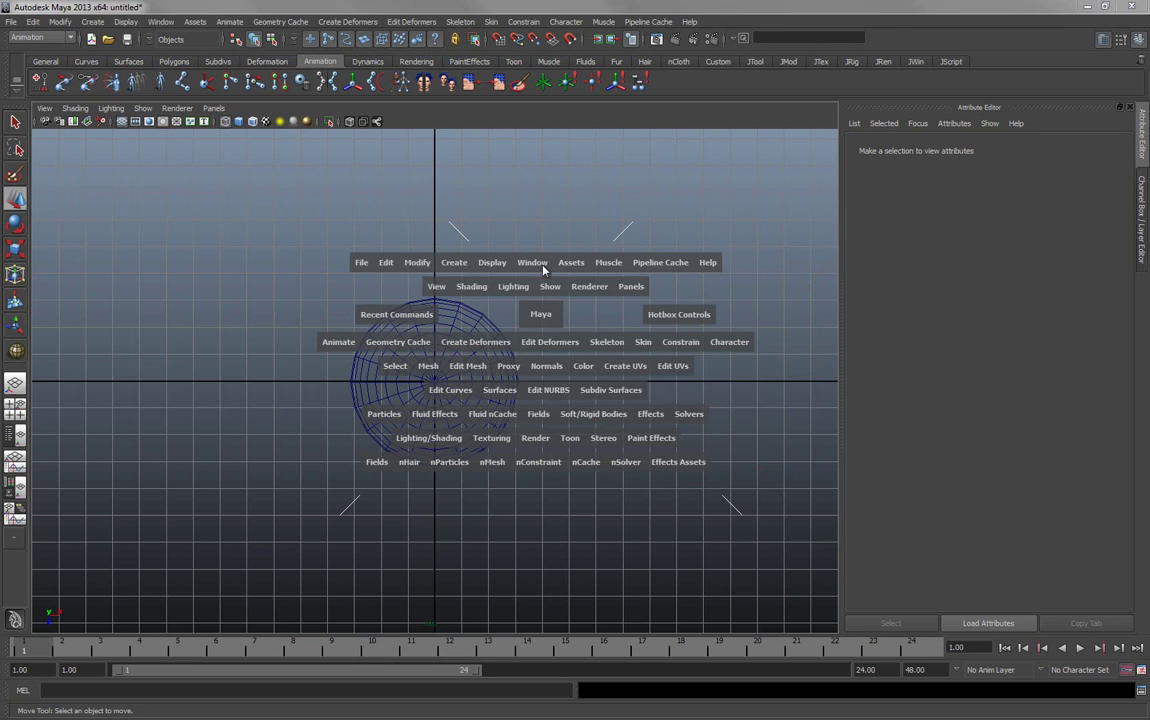
# Browse the Polygons, Subdivs, Deformation and Animation shelves.
pyautogui.click(173, 61)
pyautogui.click(218, 62)
pyautogui.click(267, 62)
pyautogui.click(325, 62)
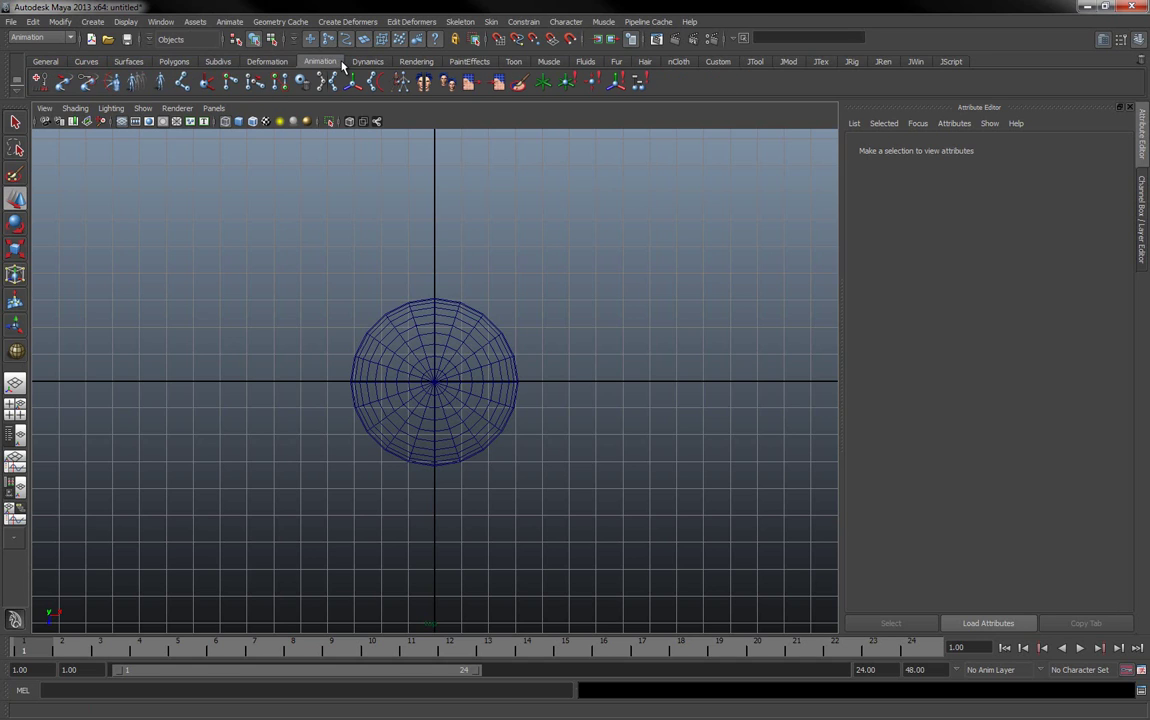
# Show the Polygons shelf and switch to the Polygons menu set.
pyautogui.click(205, 61)
pyautogui.click(173, 61)
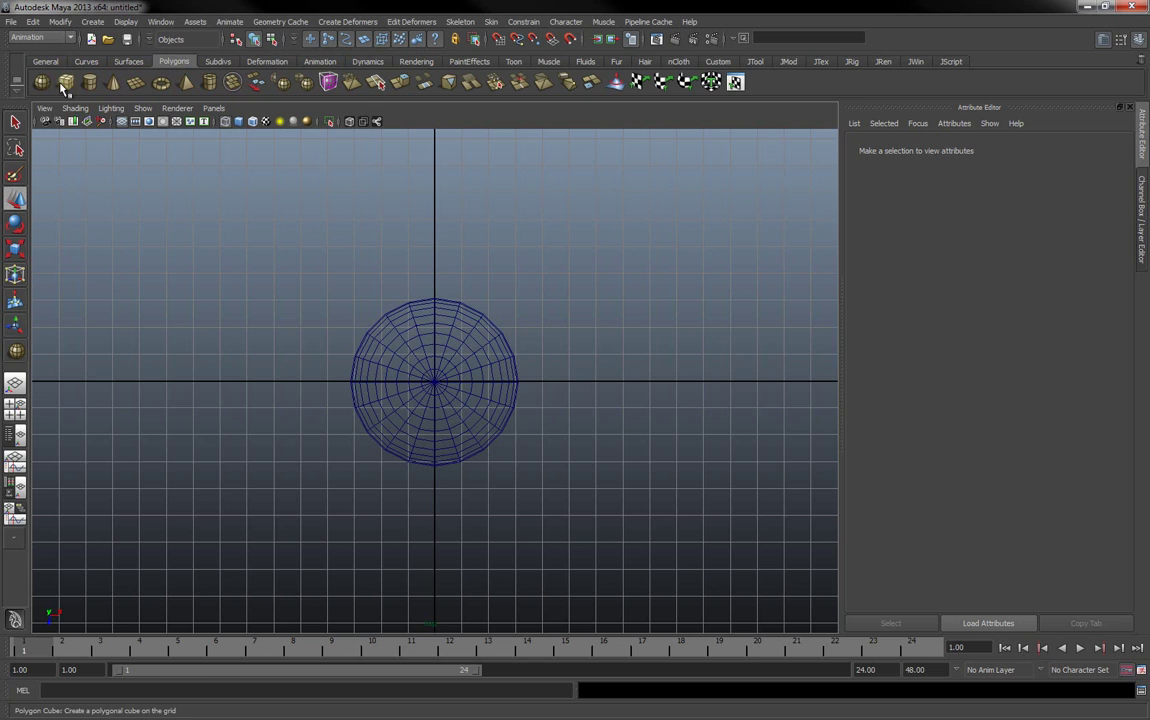
pyautogui.click(38, 37)
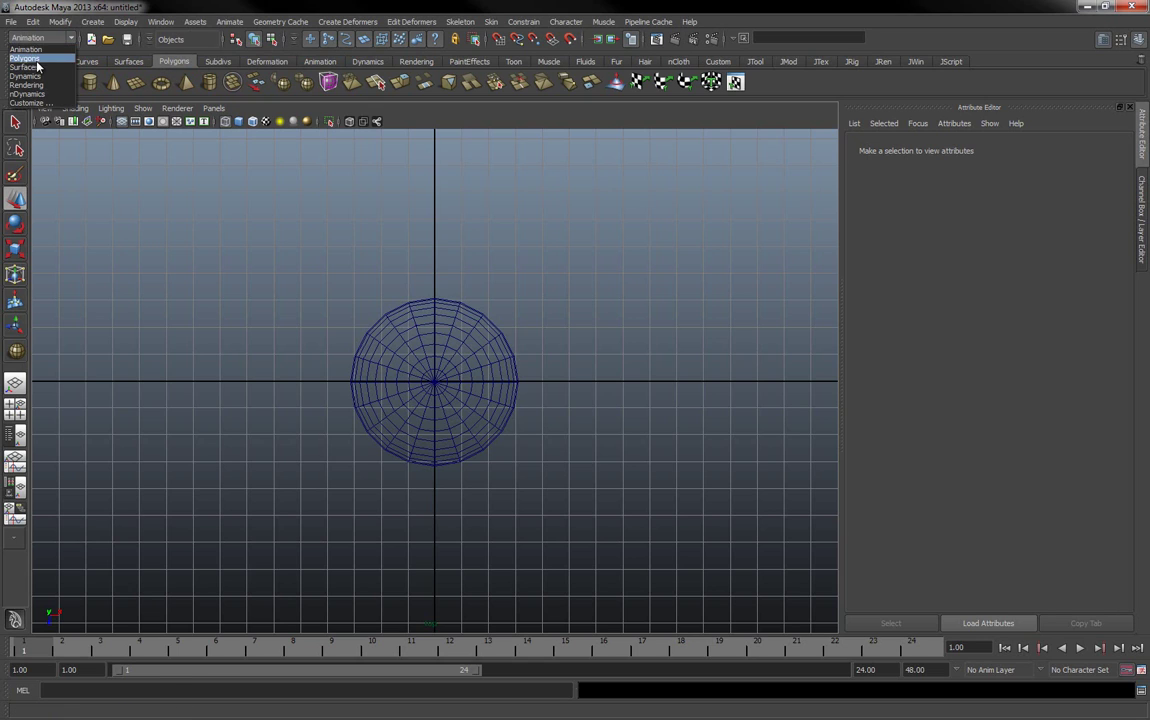
pyautogui.click(30, 58)
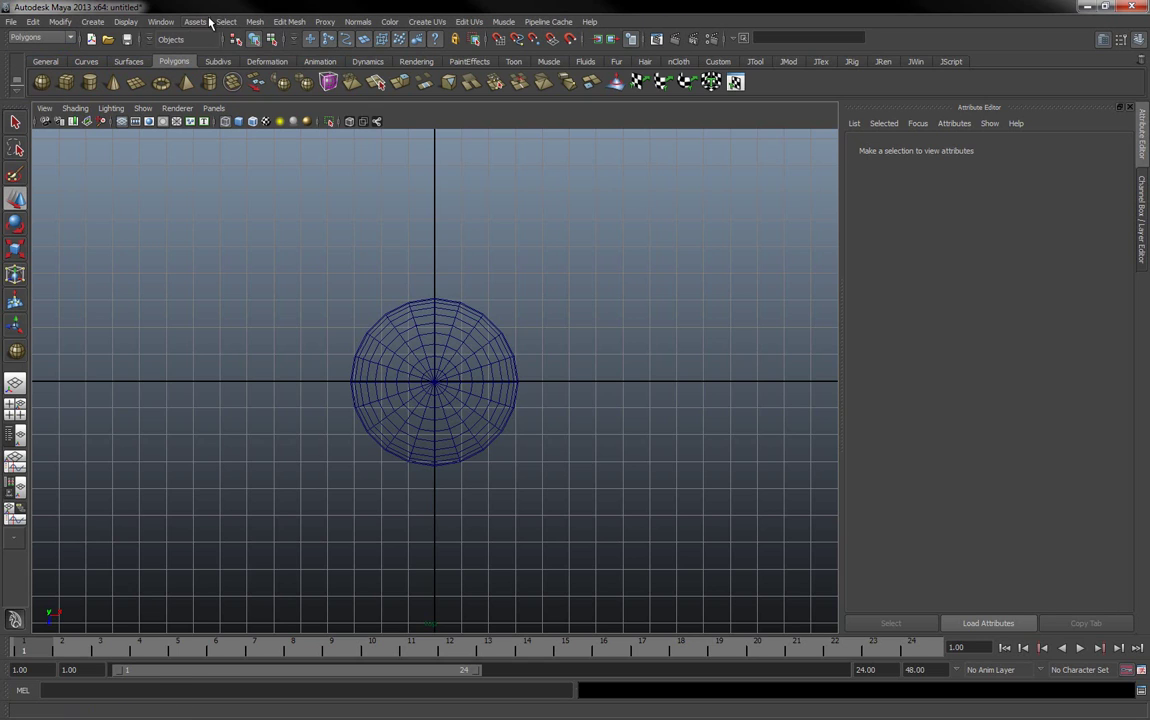
# Look over the commands of the Polygons menu set, including Edit UVs, Edit Mesh and Proxy.
pyautogui.click(256, 22)
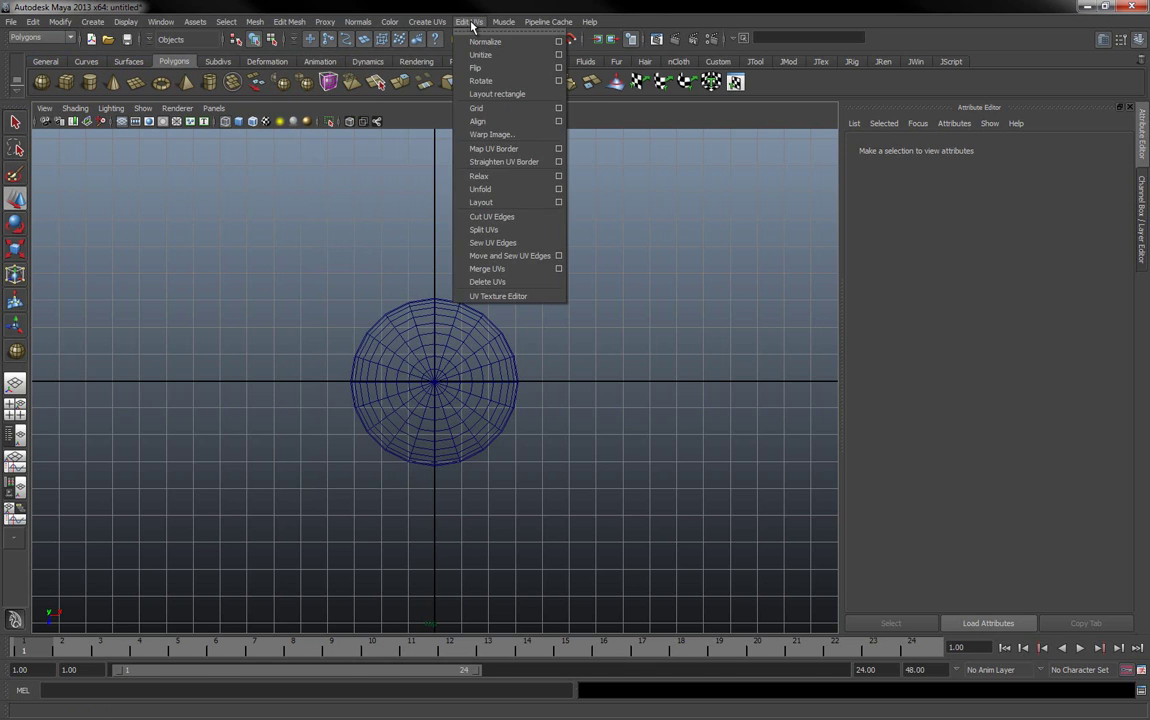
pyautogui.moveTo(289, 23)
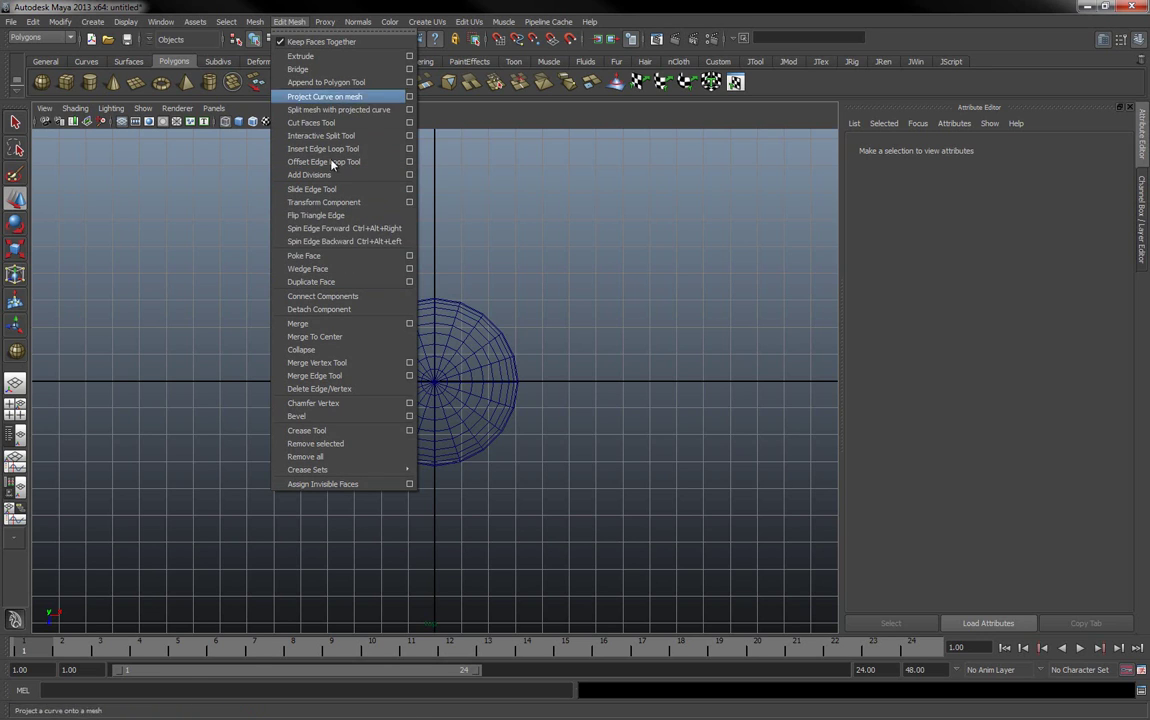
pyautogui.moveTo(325, 21)
pyautogui.click(290, 8)
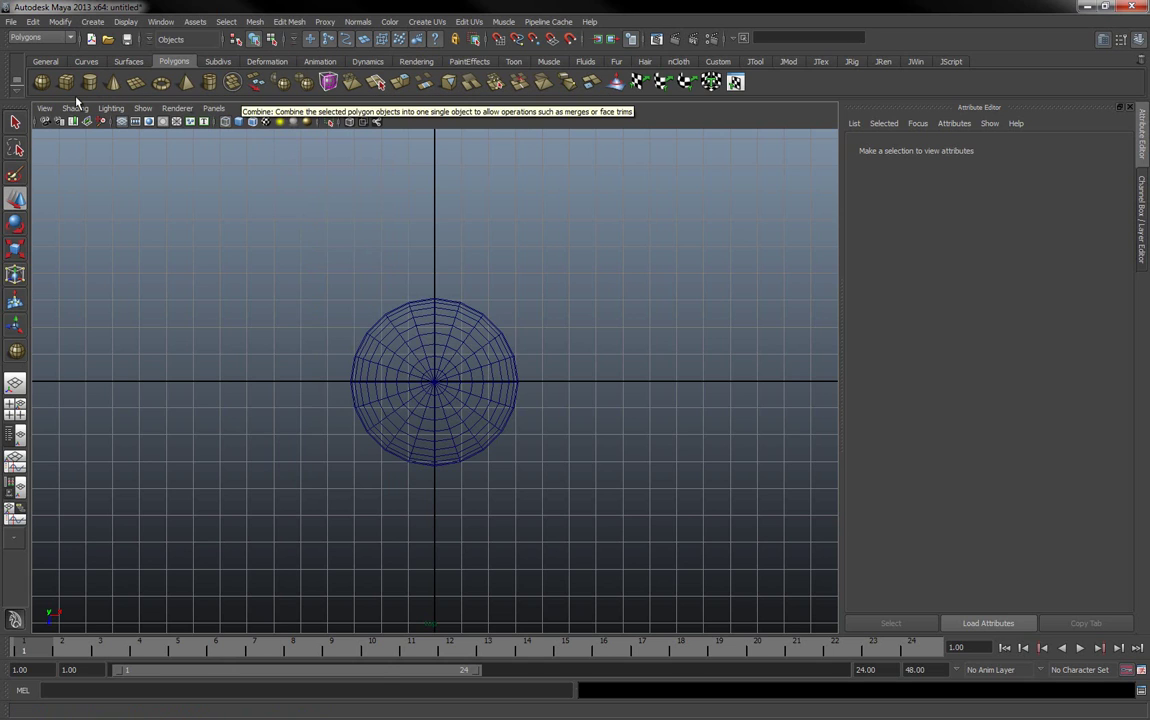
pyautogui.click(289, 21)
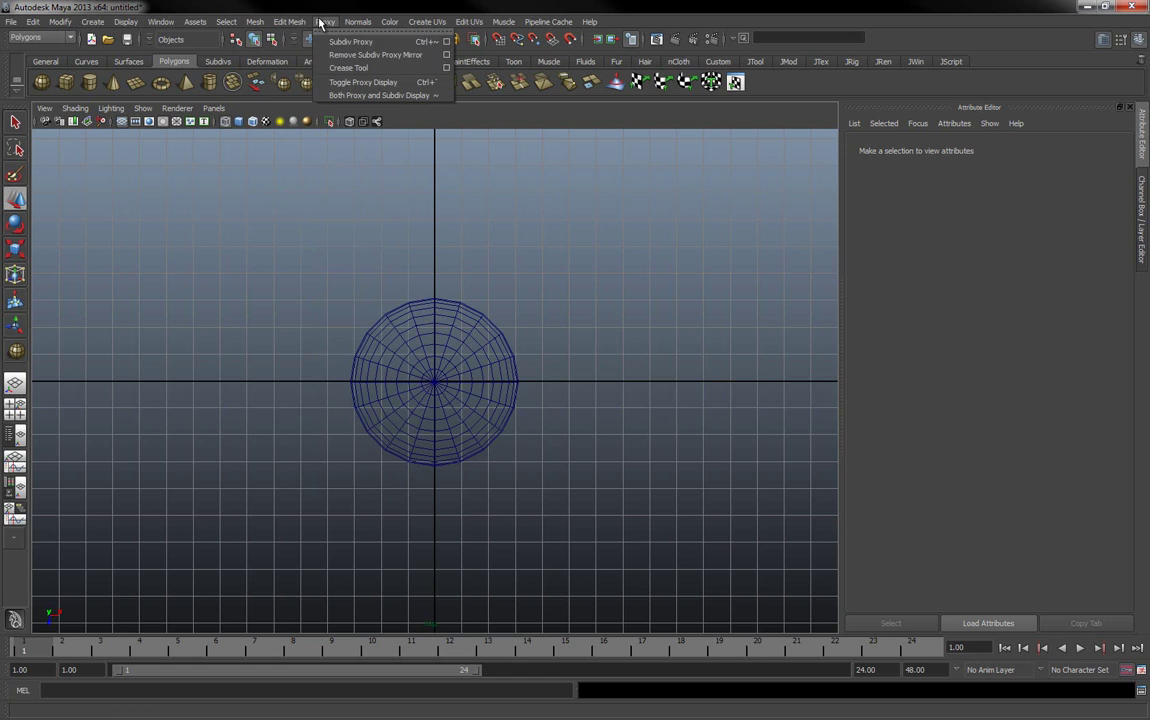
pyautogui.moveTo(282, 16)
pyautogui.click(607, 5)
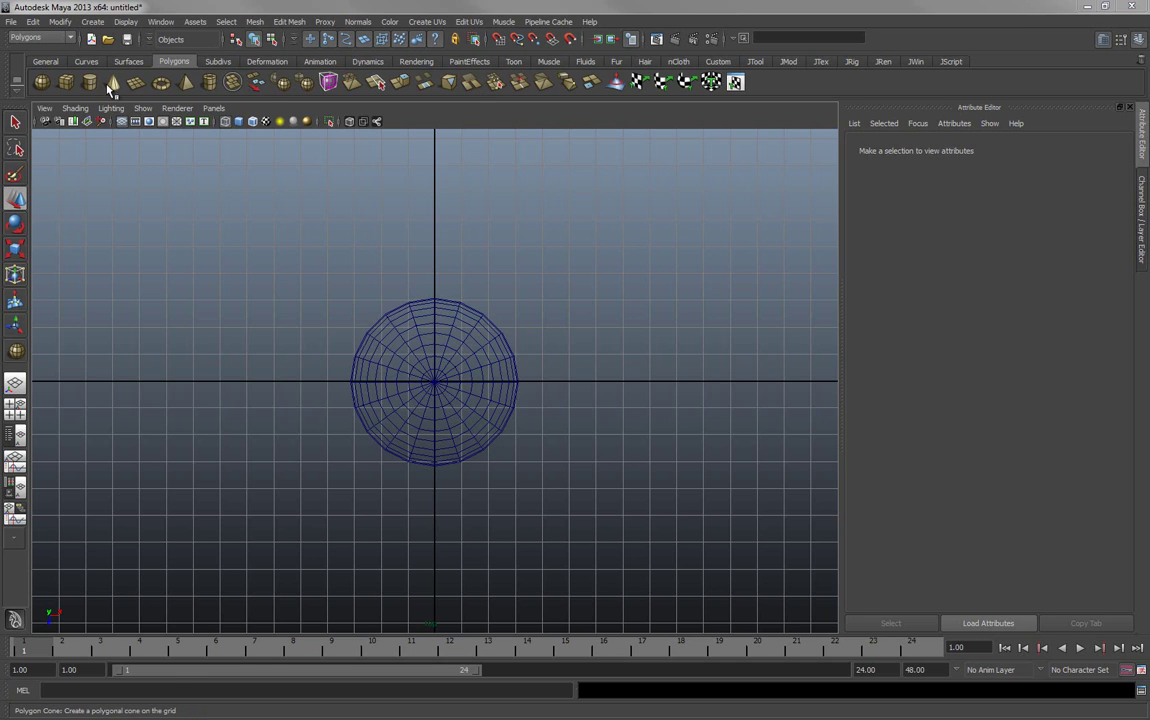
# Add an Edit Mesh command to the end of the Polygons shelf, and discard it in the shelf trash.
pyautogui.click(290, 22)
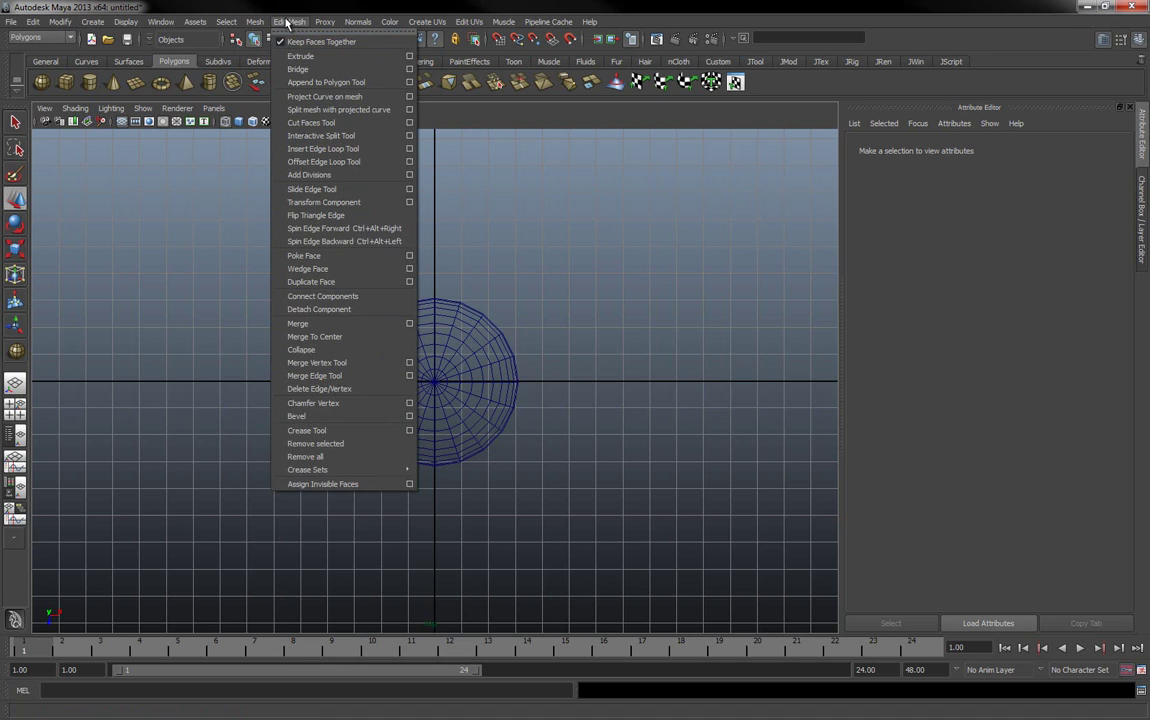
pyautogui.click(287, 22)
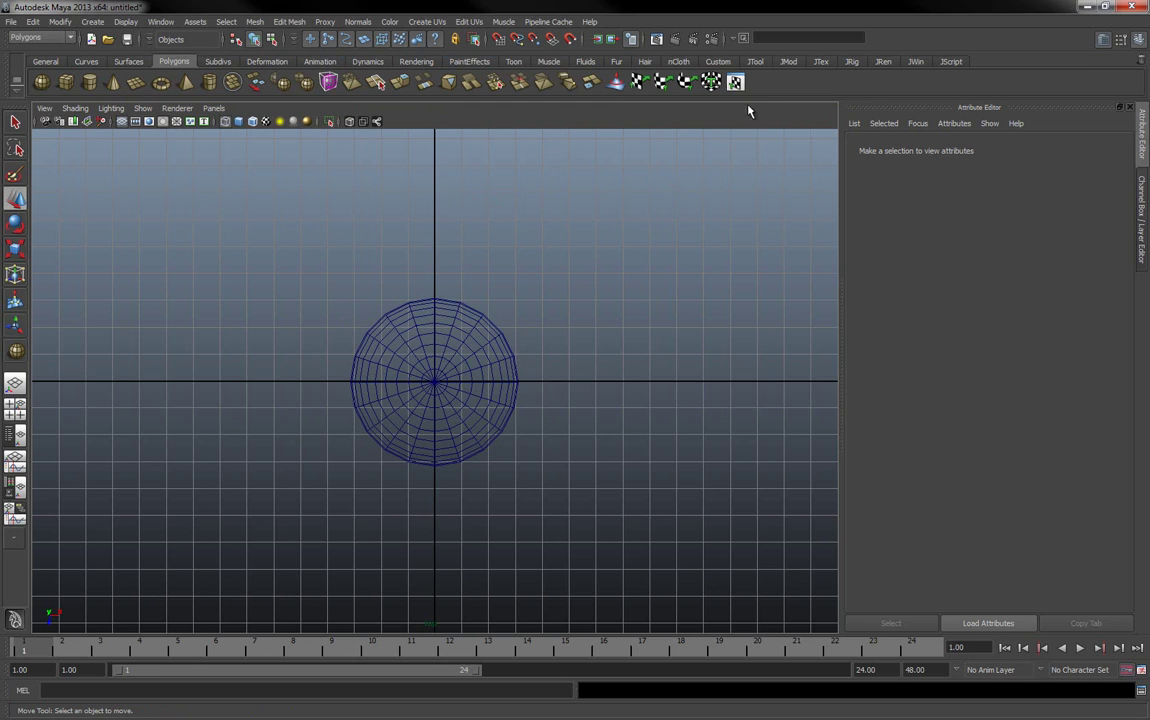
pyautogui.click(292, 21)
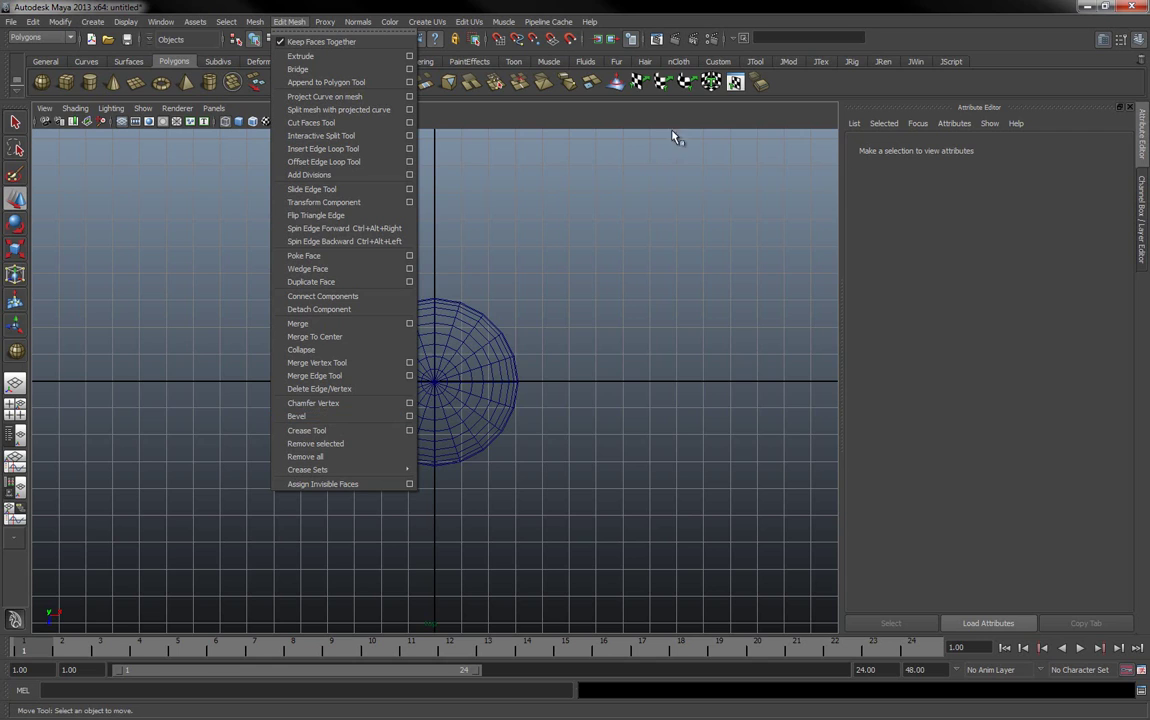
pyautogui.click(767, 89)
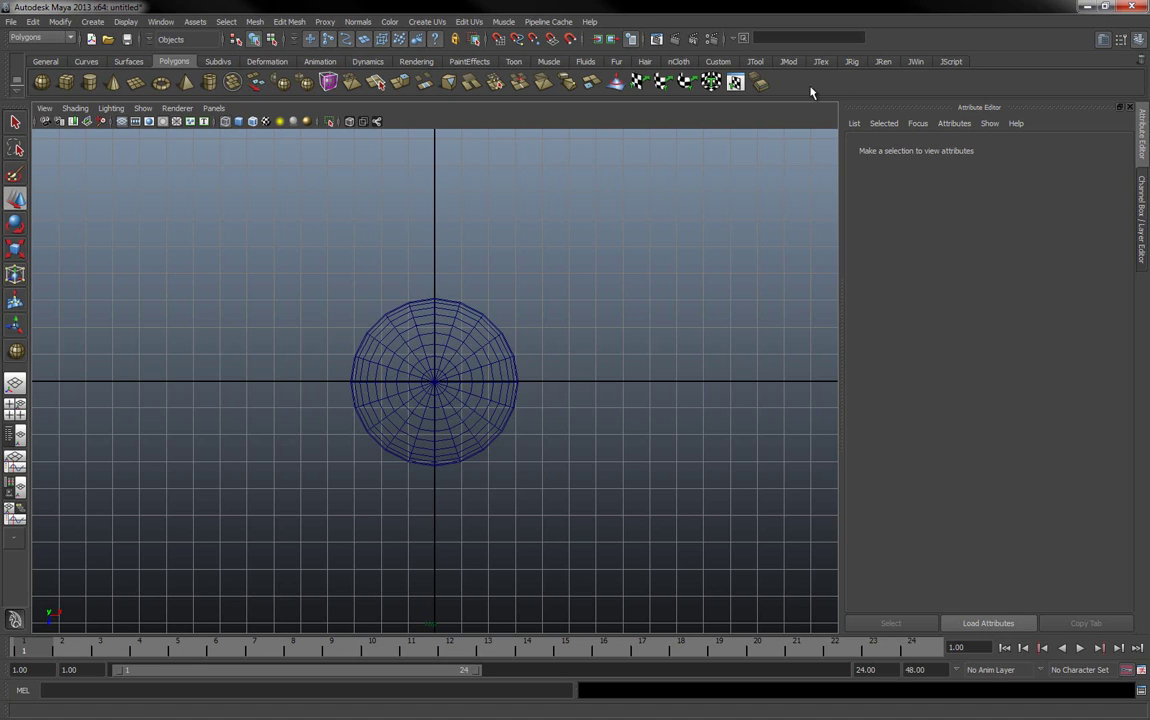
pyautogui.moveTo(760, 86); pyautogui.dragTo(766, 92, button='middle')
pyautogui.moveTo(1064, 84); pyautogui.dragTo(1143, 64, button='middle')
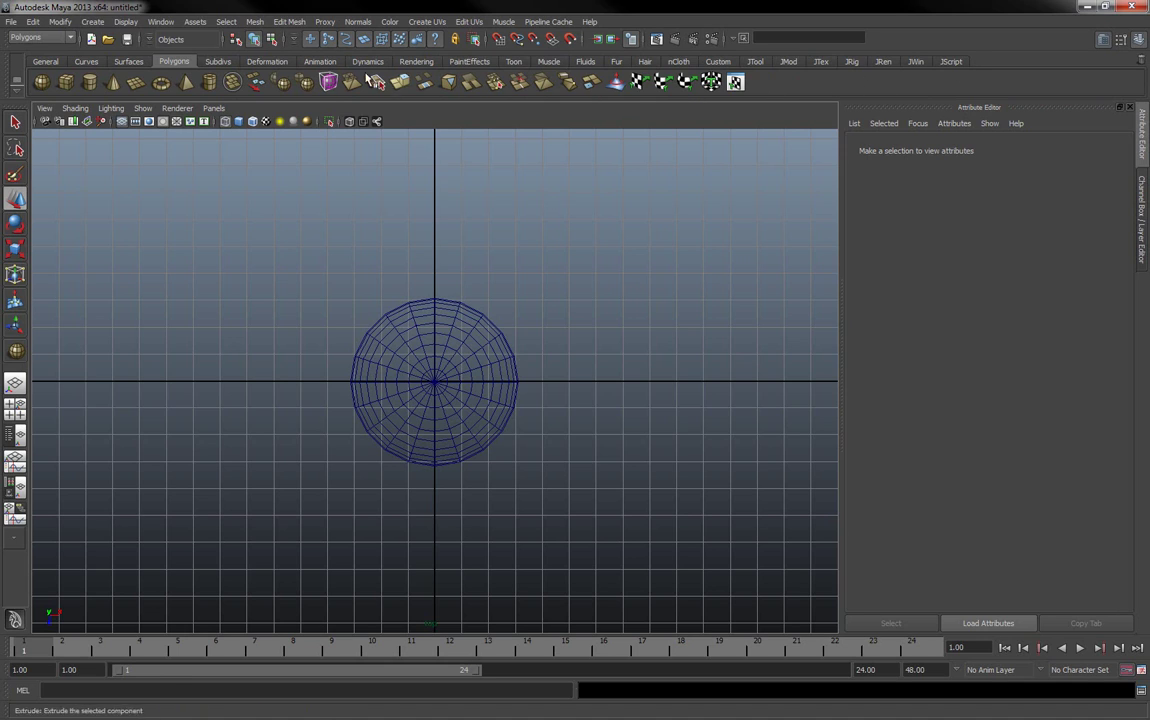
# Add six Edit Mesh commands to the empty Custom shelf, including Bevel, Offset Edge Loop Tool and Poke Face.
pyautogui.click(718, 64)
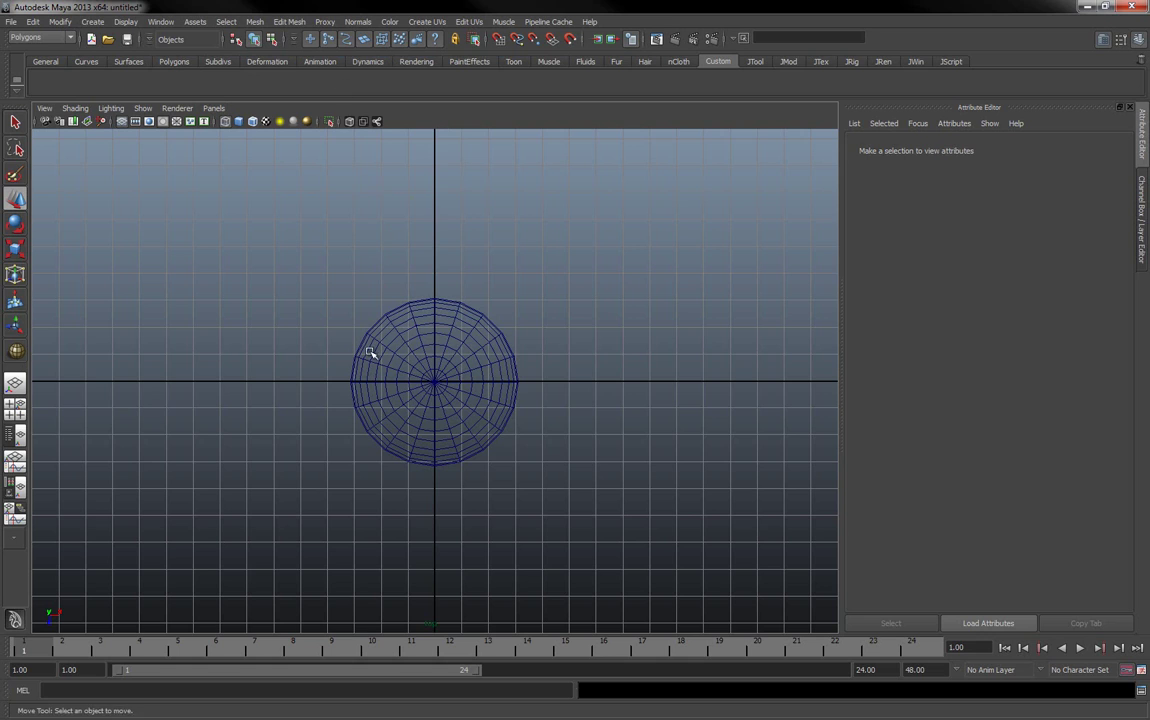
pyautogui.click(291, 22)
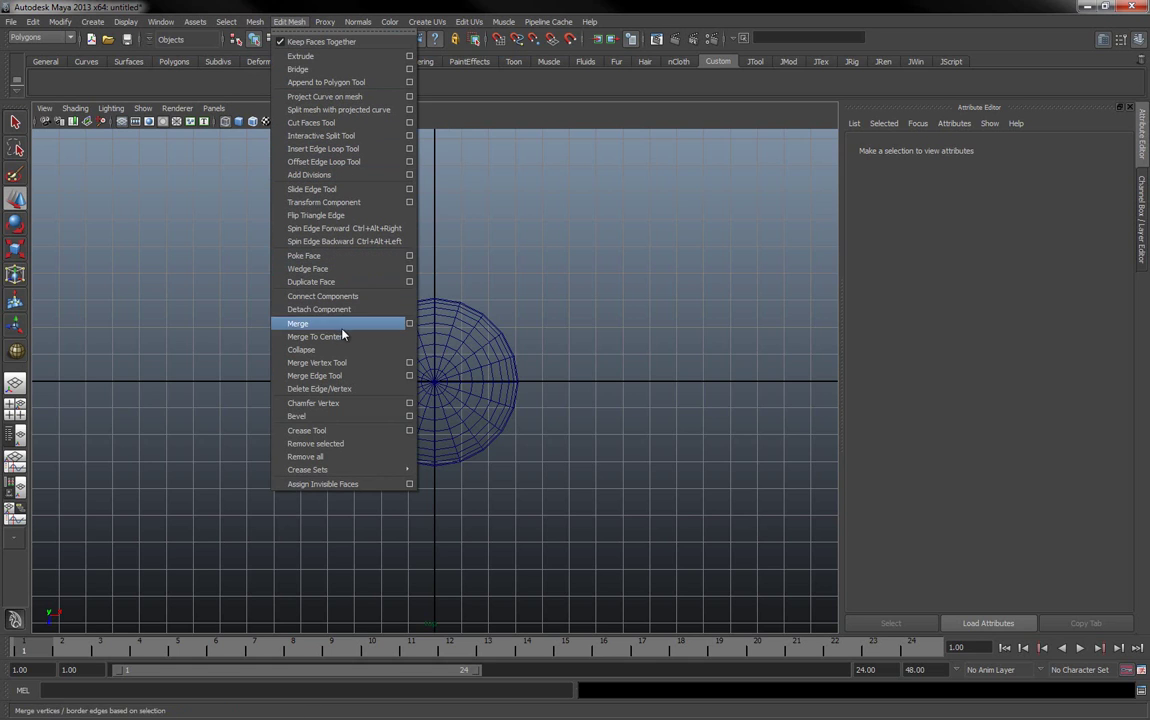
pyautogui.keyDown('ctrl'); pyautogui.keyDown('shift'); pyautogui.click(313, 333); pyautogui.keyUp('shift'); pyautogui.keyUp('ctrl')
pyautogui.keyDown('ctrl'); pyautogui.keyDown('shift'); pyautogui.click(310, 414); pyautogui.keyUp('shift'); pyautogui.keyUp('ctrl')
pyautogui.keyDown('ctrl'); pyautogui.keyDown('shift'); pyautogui.click(323, 161); pyautogui.keyUp('shift'); pyautogui.keyUp('ctrl')
pyautogui.keyDown('ctrl'); pyautogui.keyDown('shift'); pyautogui.click(330, 228); pyautogui.keyUp('shift'); pyautogui.keyUp('ctrl')
pyautogui.keyDown('ctrl'); pyautogui.keyDown('shift'); pyautogui.click(320, 255); pyautogui.keyUp('shift'); pyautogui.keyUp('ctrl')
pyautogui.keyDown('ctrl'); pyautogui.keyDown('shift'); pyautogui.click(325, 96); pyautogui.keyUp('shift'); pyautogui.keyUp('ctrl')
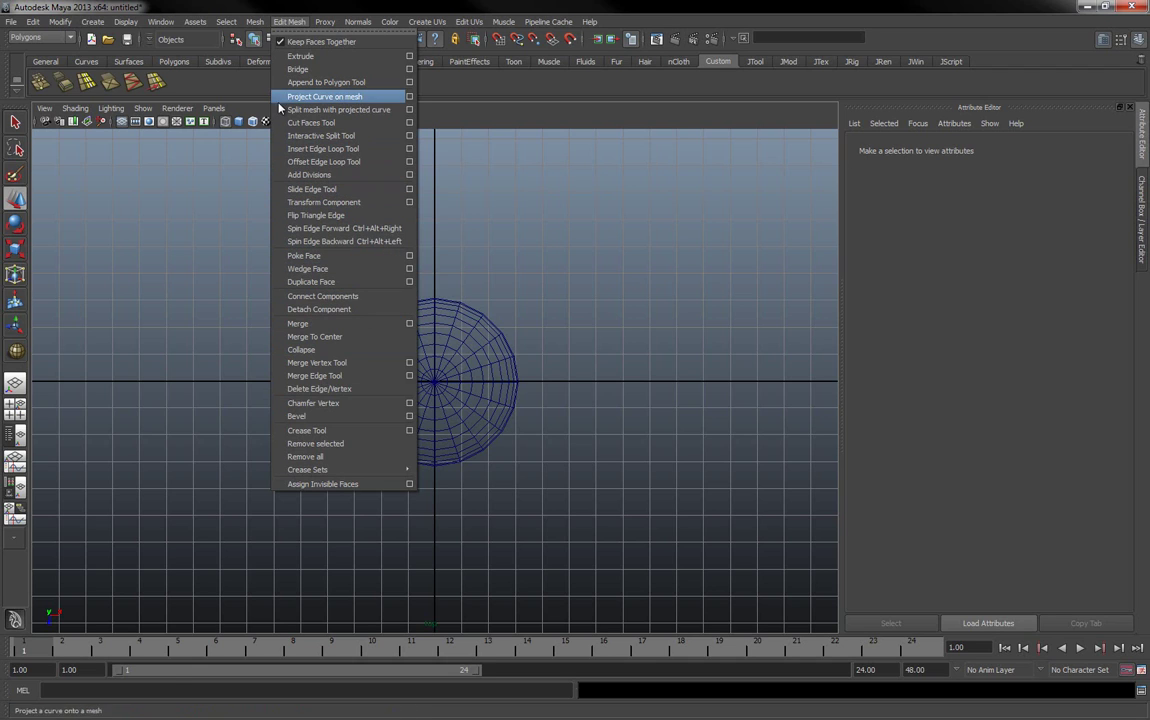
pyautogui.click(290, 22)
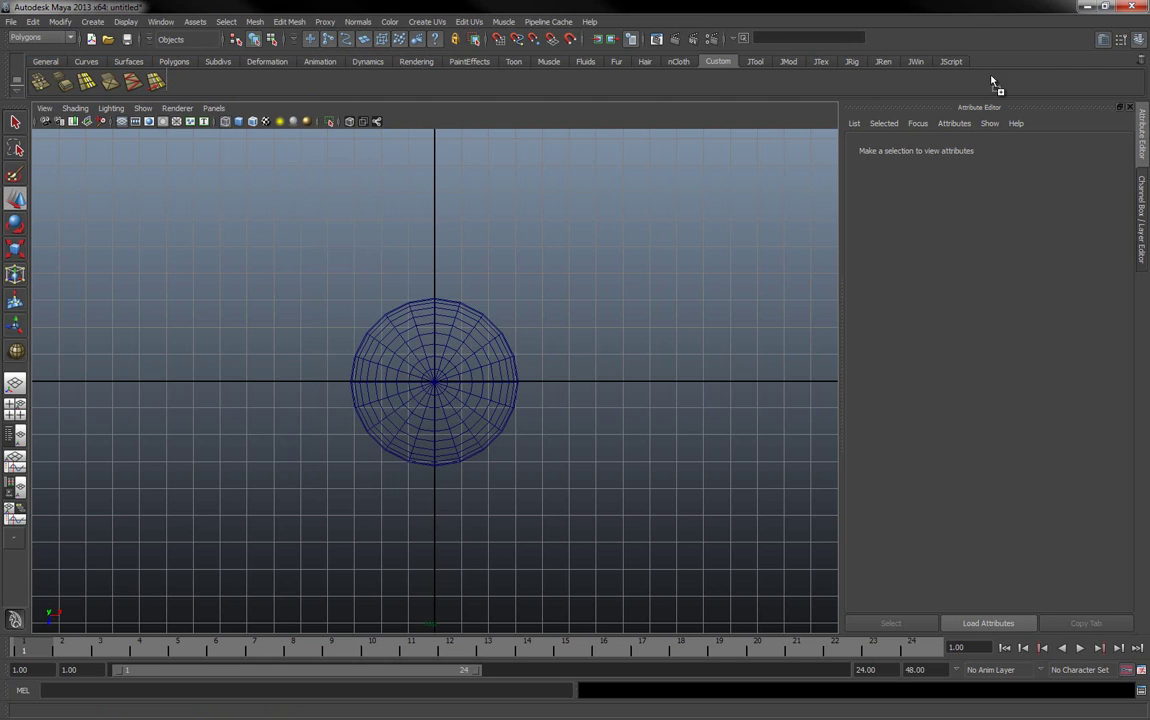
# Empty the Custom shelf by discarding every added Edit Mesh command in the shelf trash.
pyautogui.moveTo(132, 82); pyautogui.dragTo(1136, 62, button='middle')
pyautogui.moveTo(957, 105); pyautogui.dragTo(1136, 62, button='middle')
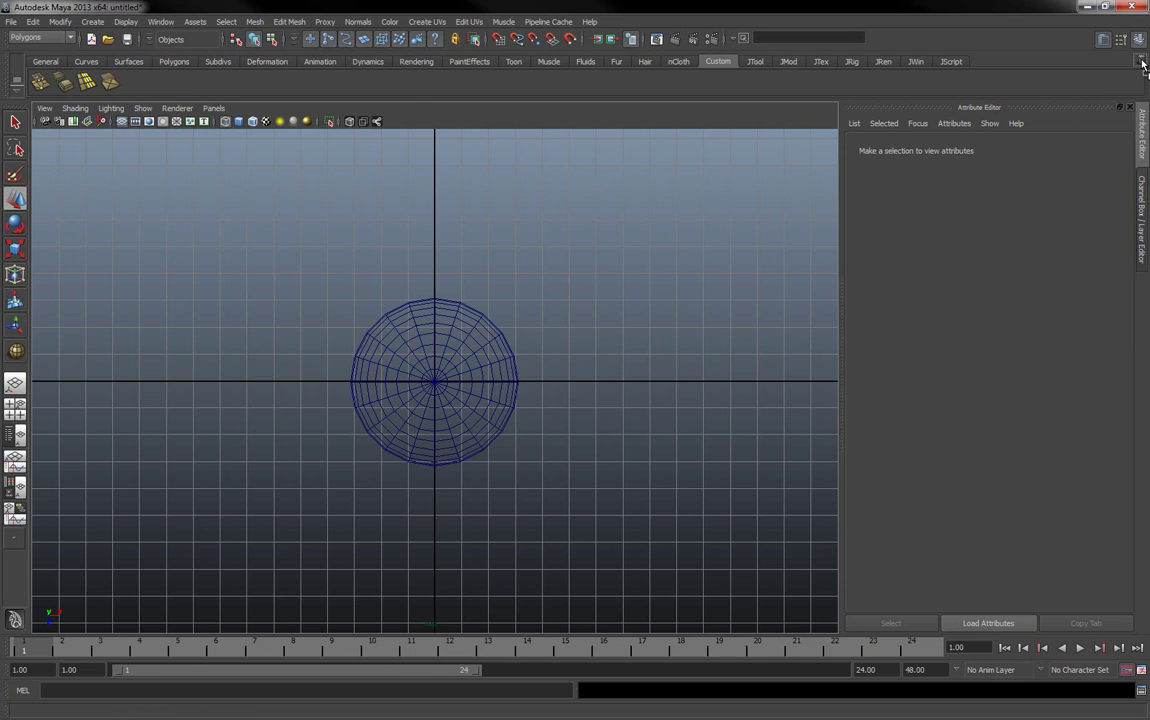
pyautogui.moveTo(86, 82); pyautogui.dragTo(1136, 62, button='middle')
pyautogui.moveTo(64, 82); pyautogui.dragTo(1137, 62, button='middle')
pyautogui.moveTo(40, 80); pyautogui.dragTo(1139, 63, button='middle')
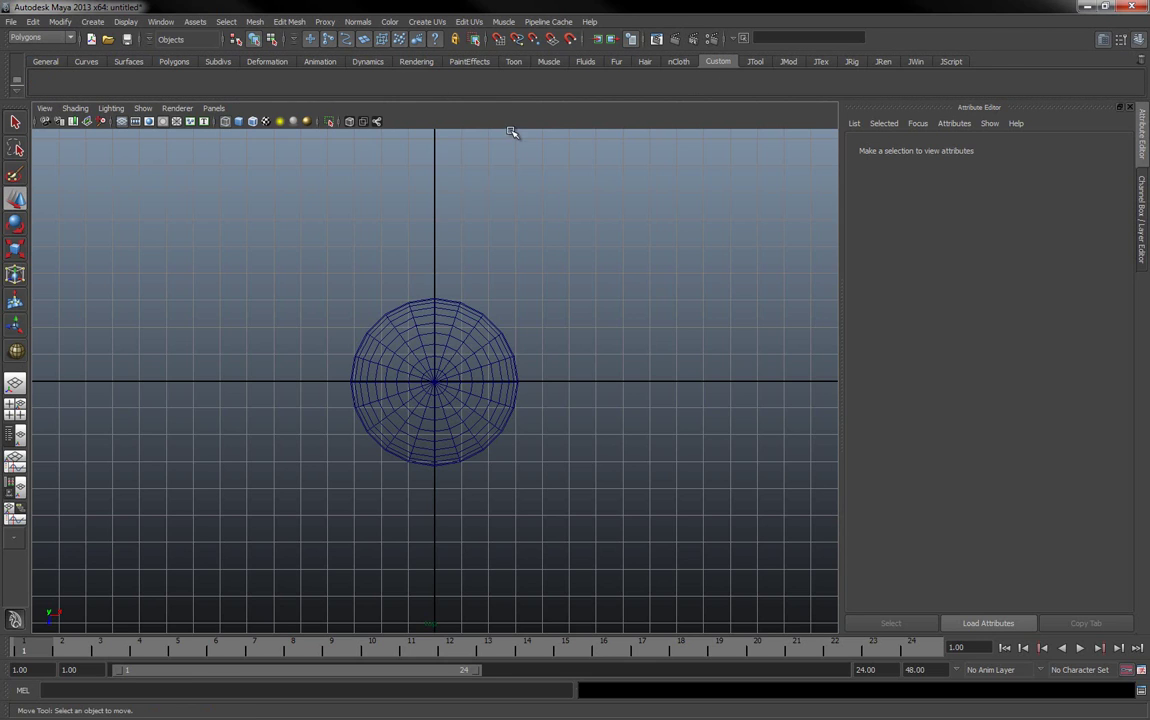
# Examine the custom-made shelves JMod, JTool, JTex and JRig, ending on the JTool shelf.
pyautogui.click(783, 63)
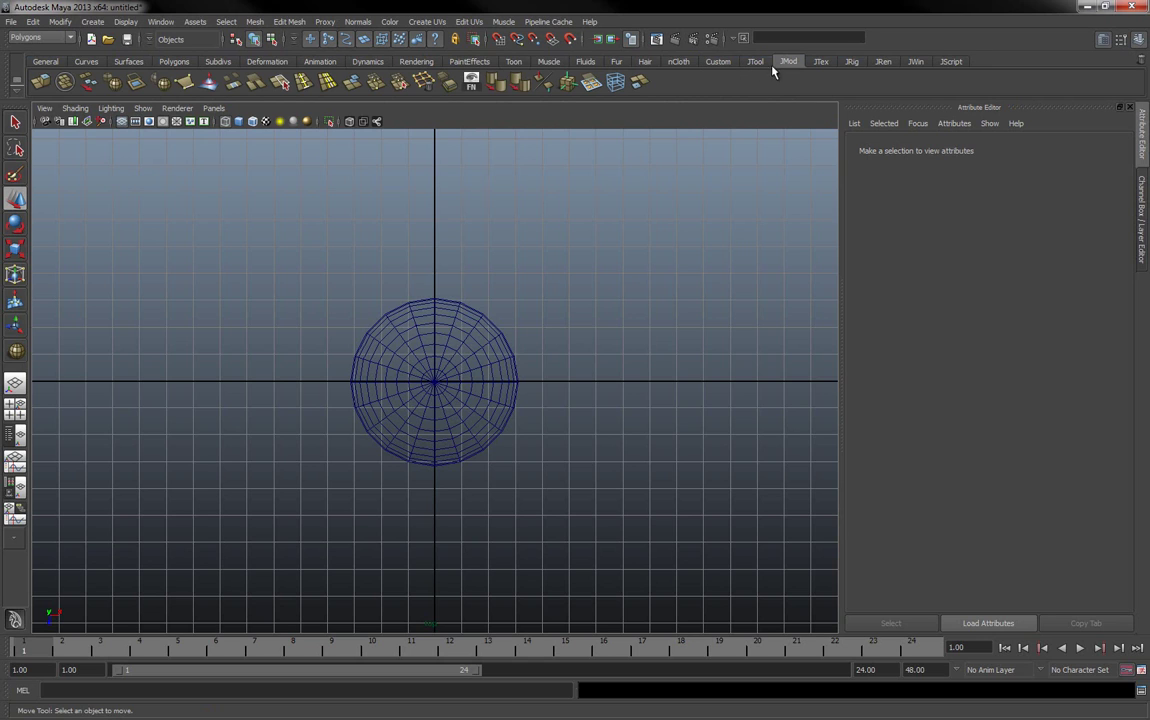
pyautogui.click(755, 63)
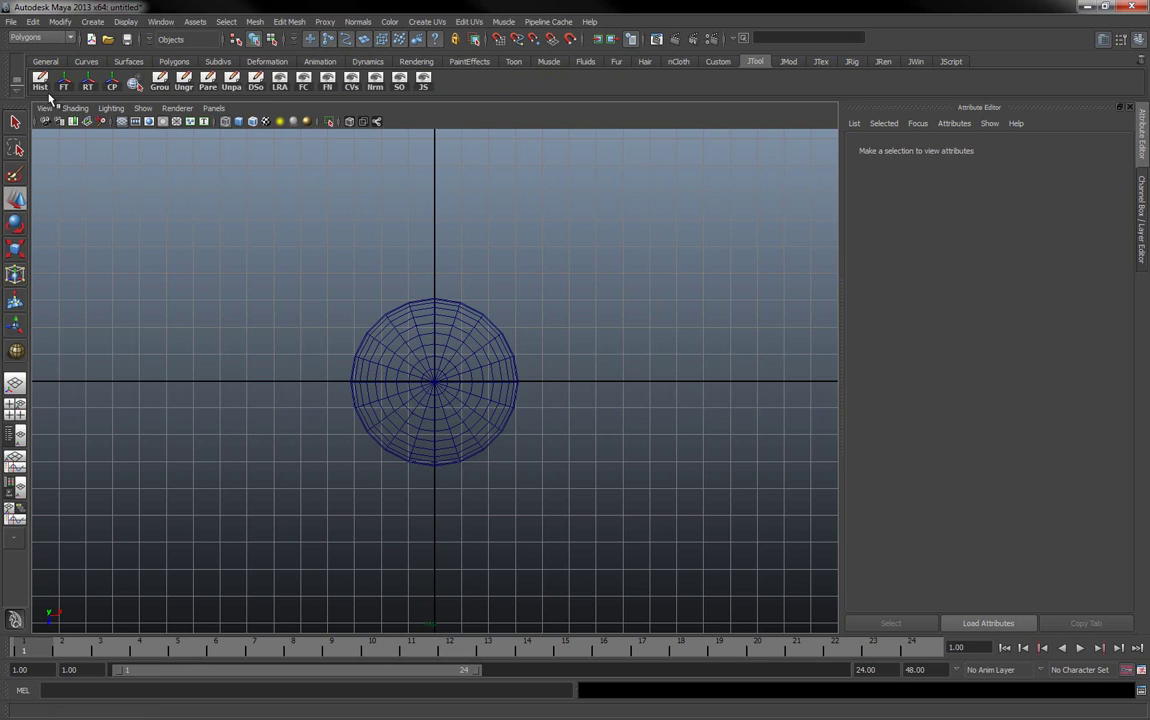
pyautogui.click(788, 62)
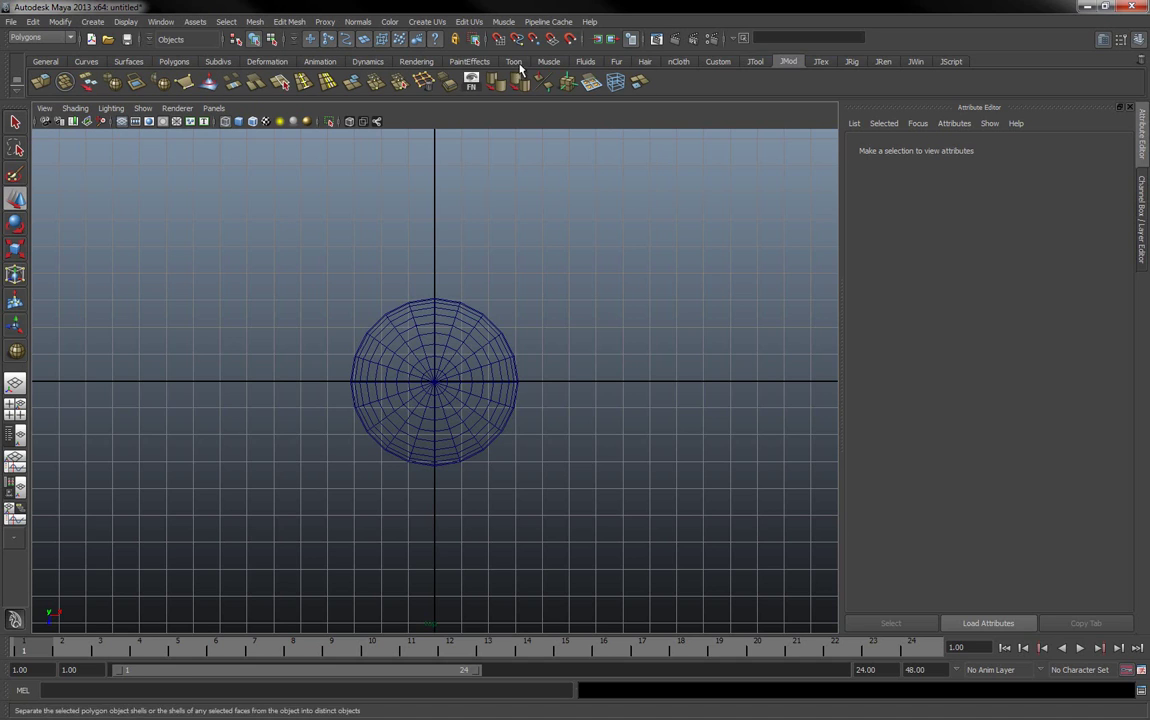
pyautogui.click(818, 63)
pyautogui.click(853, 63)
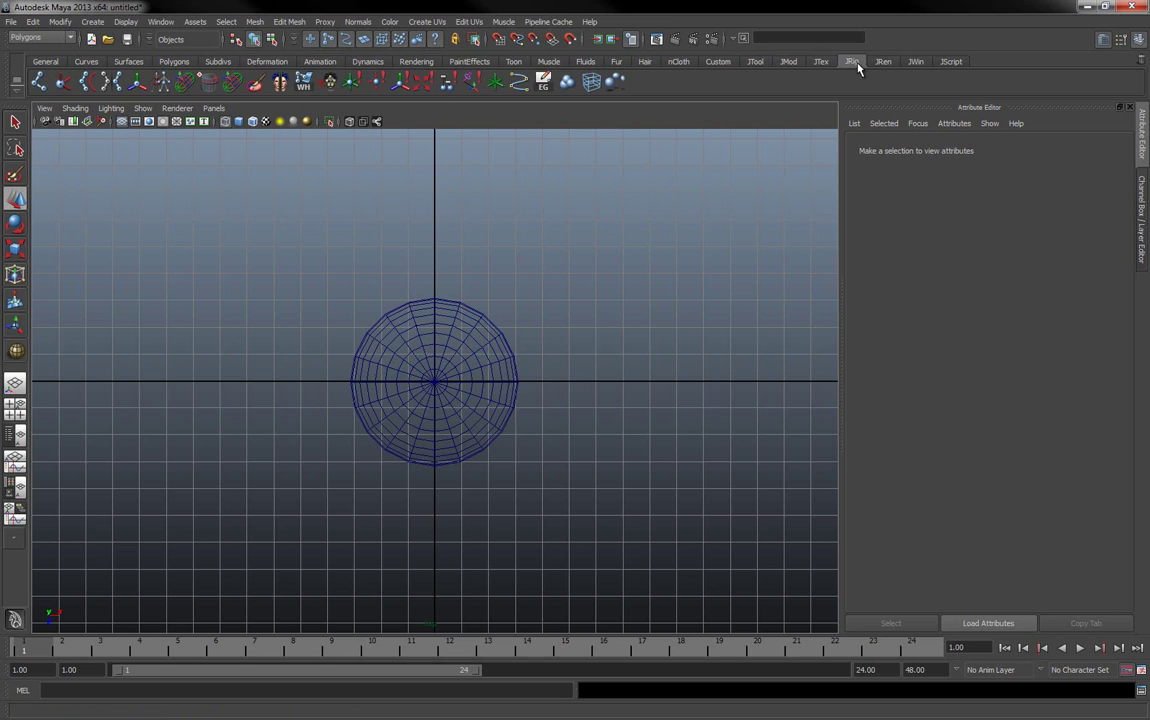
pyautogui.click(790, 63)
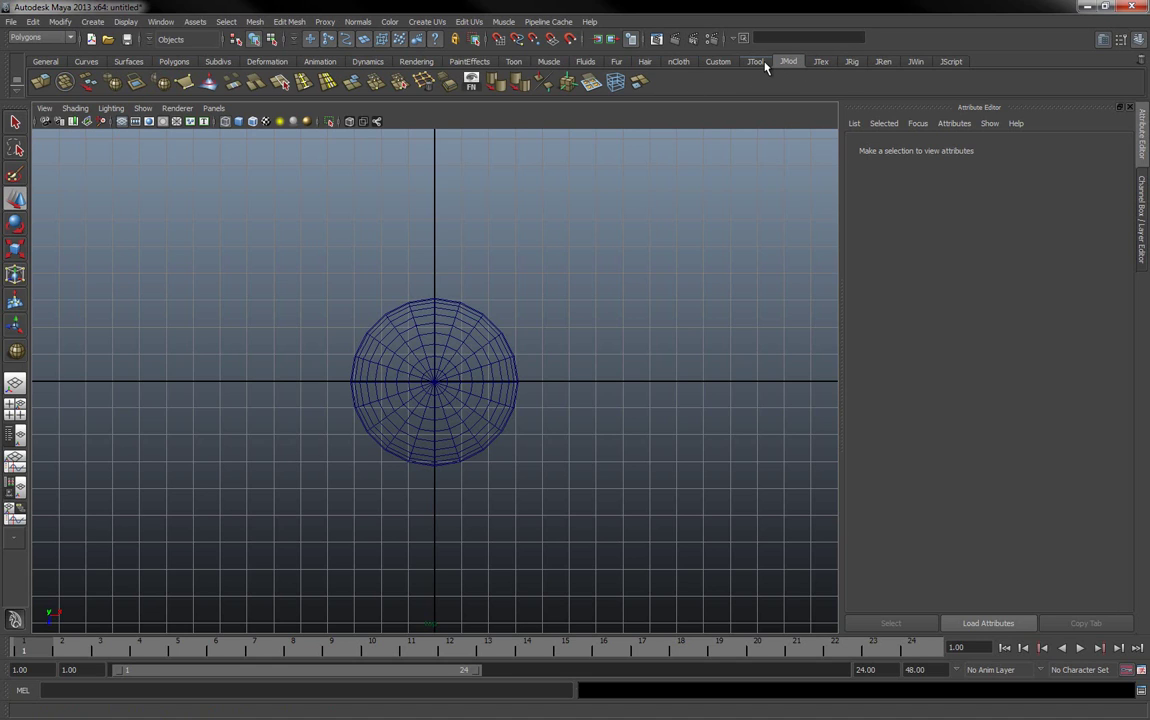
pyautogui.click(820, 64)
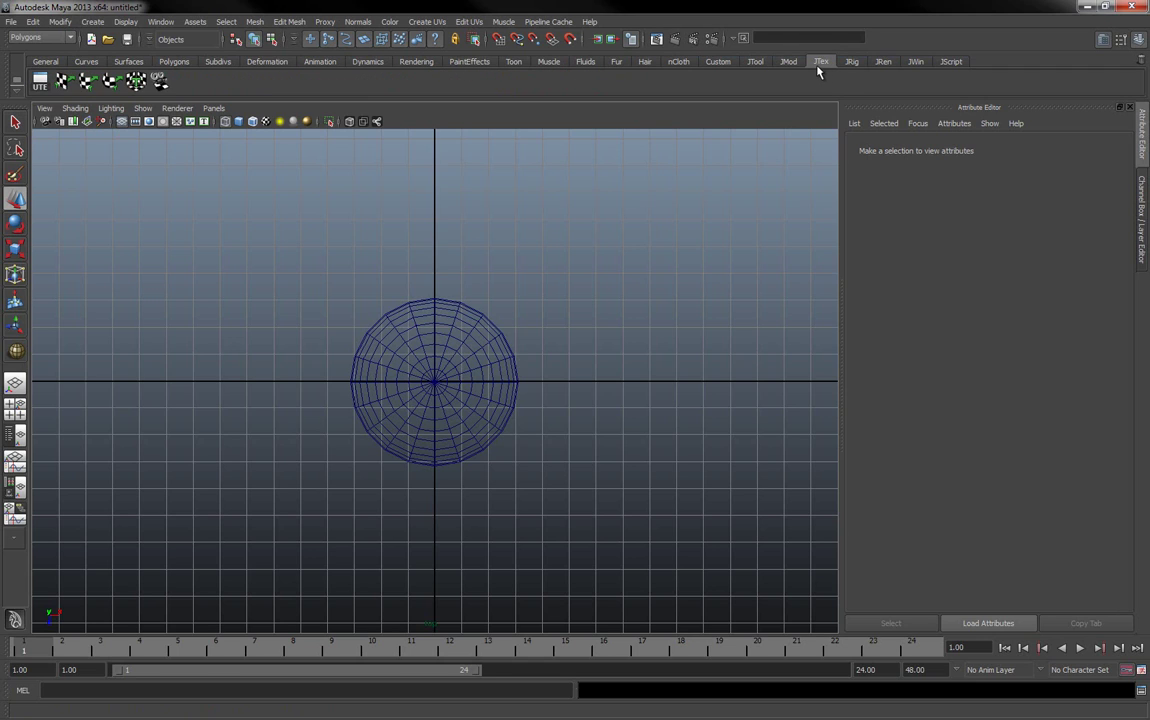
pyautogui.click(758, 64)
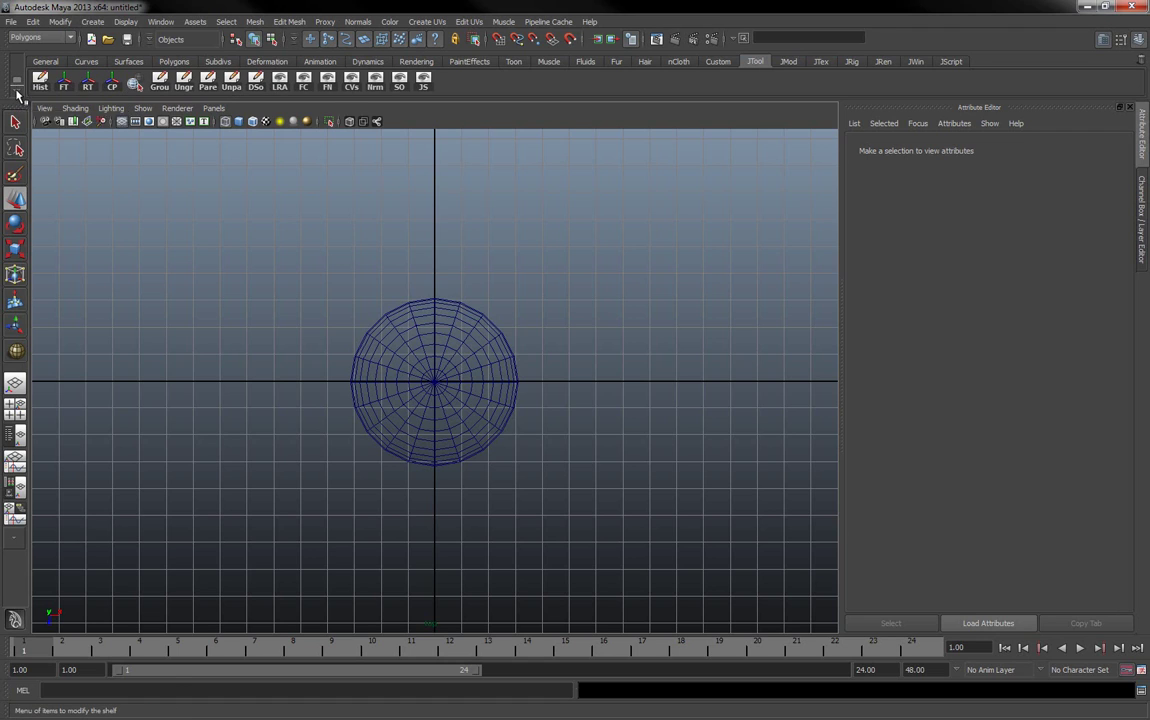
# Hide the shelf tabs and show them again.
pyautogui.click(17, 95)
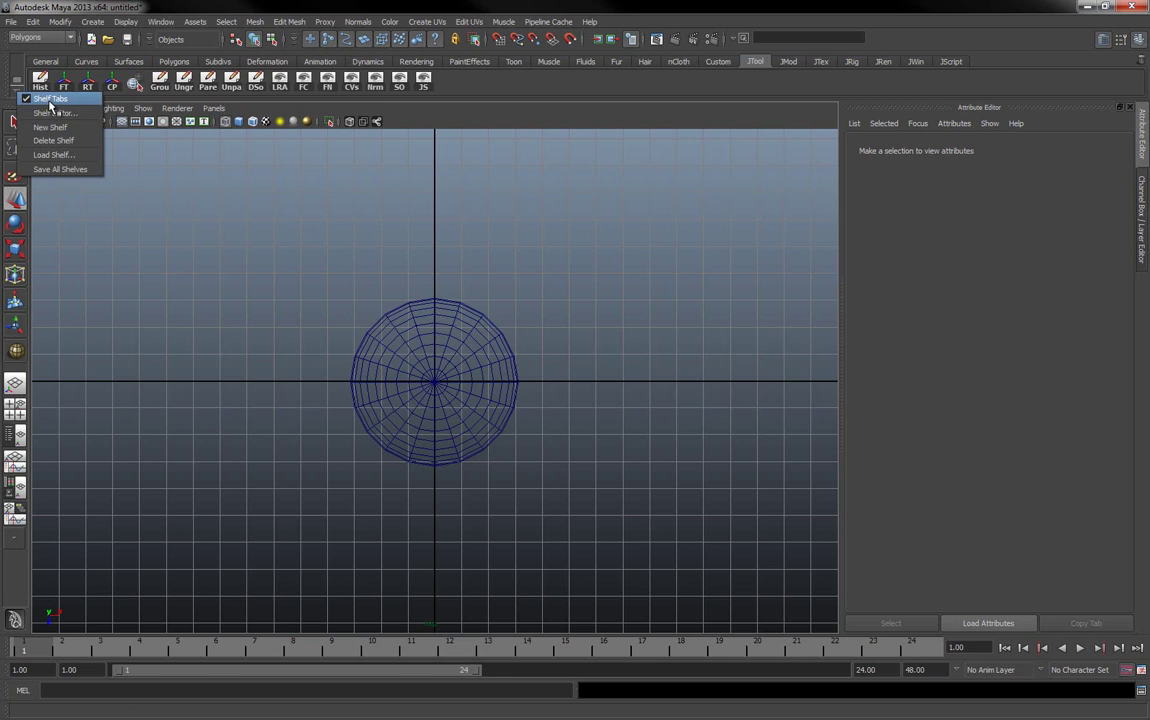
pyautogui.click(48, 100)
pyautogui.click(18, 70)
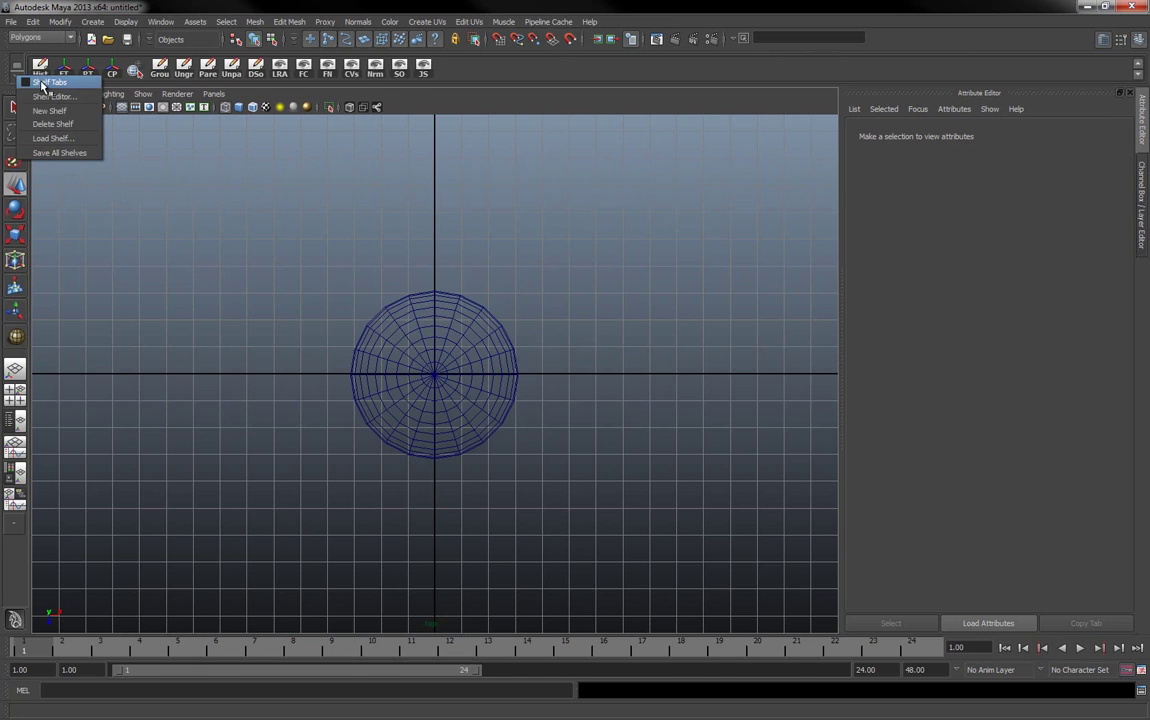
pyautogui.click(42, 85)
# Open the Shelf Editor to examine the shelf list and the JTool shelf's contents, and close it.
pyautogui.click(17, 82)
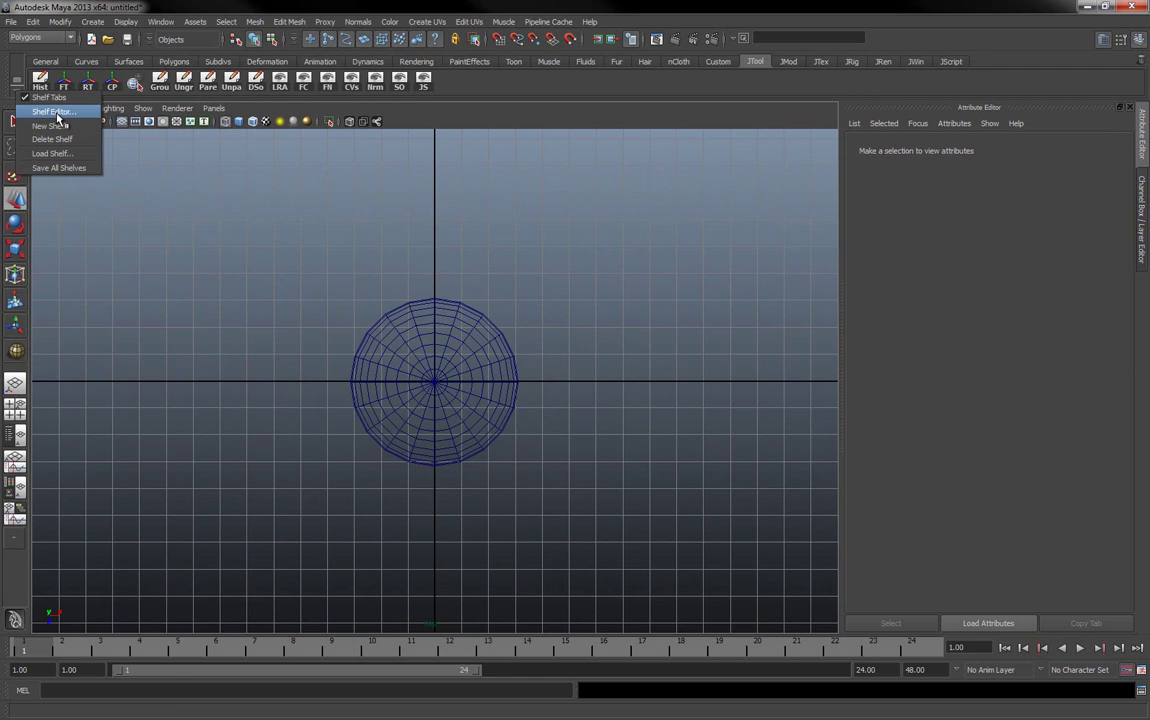
pyautogui.click(60, 117)
pyautogui.moveTo(625, 210); pyautogui.dragTo(322, 189)
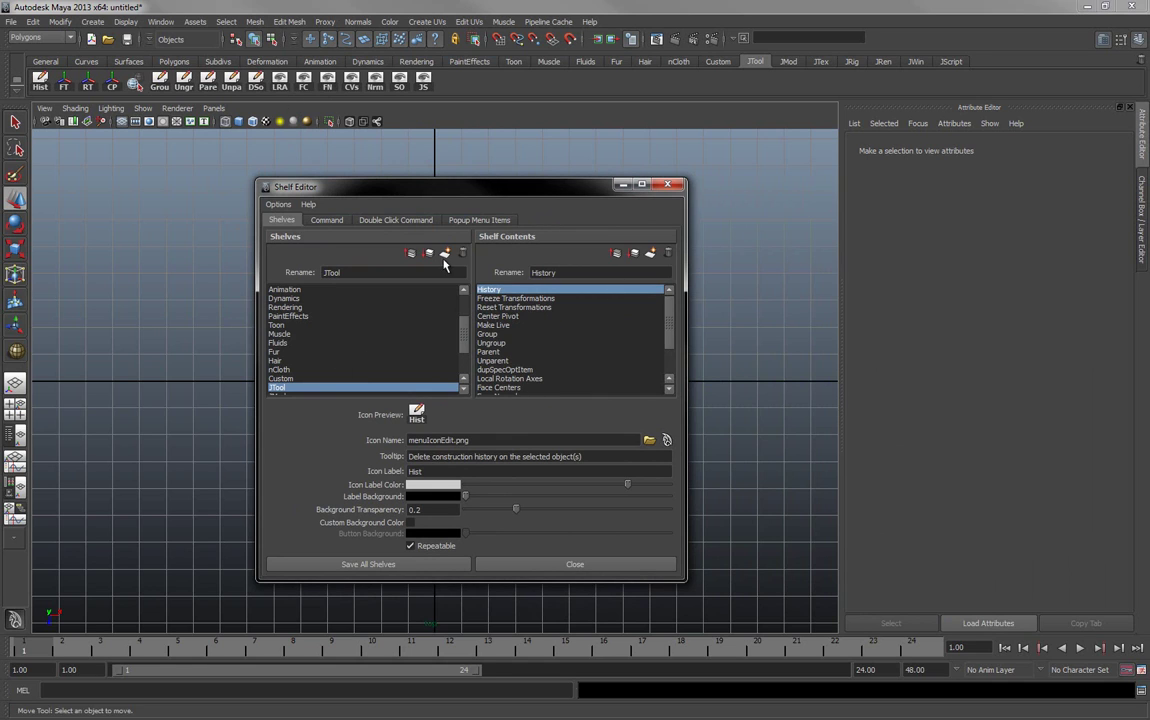
pyautogui.click(669, 185)
# Create a new shelf named test.
pyautogui.click(16, 80)
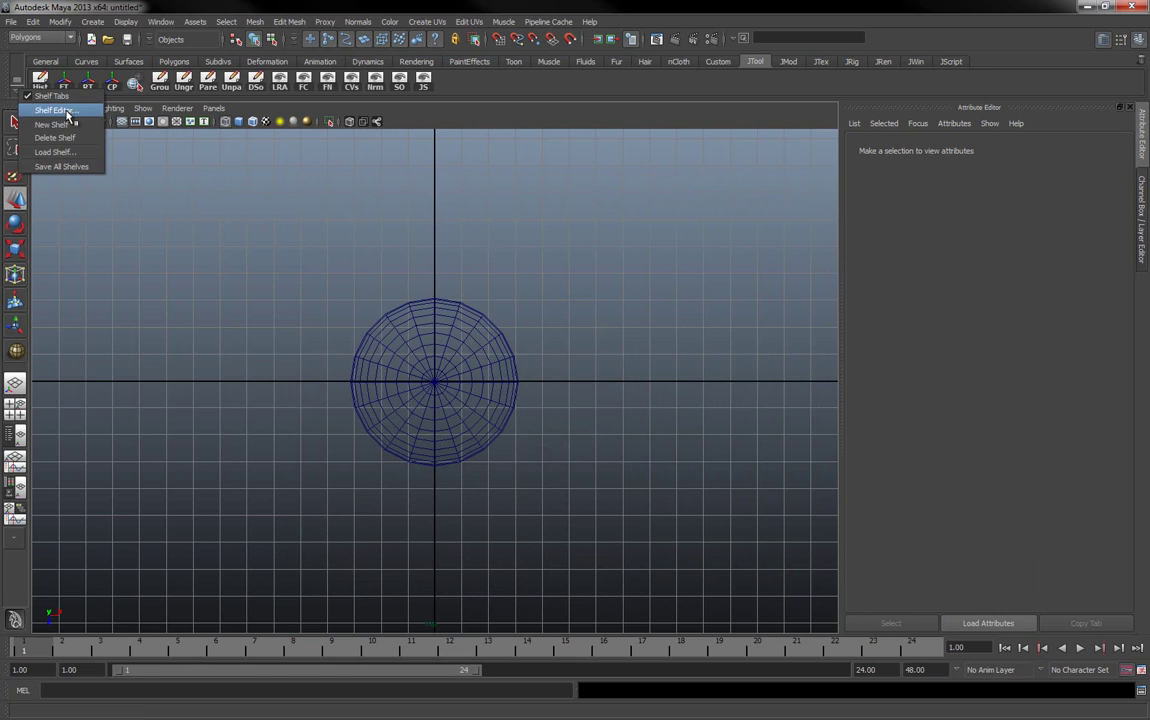
pyautogui.click(52, 126)
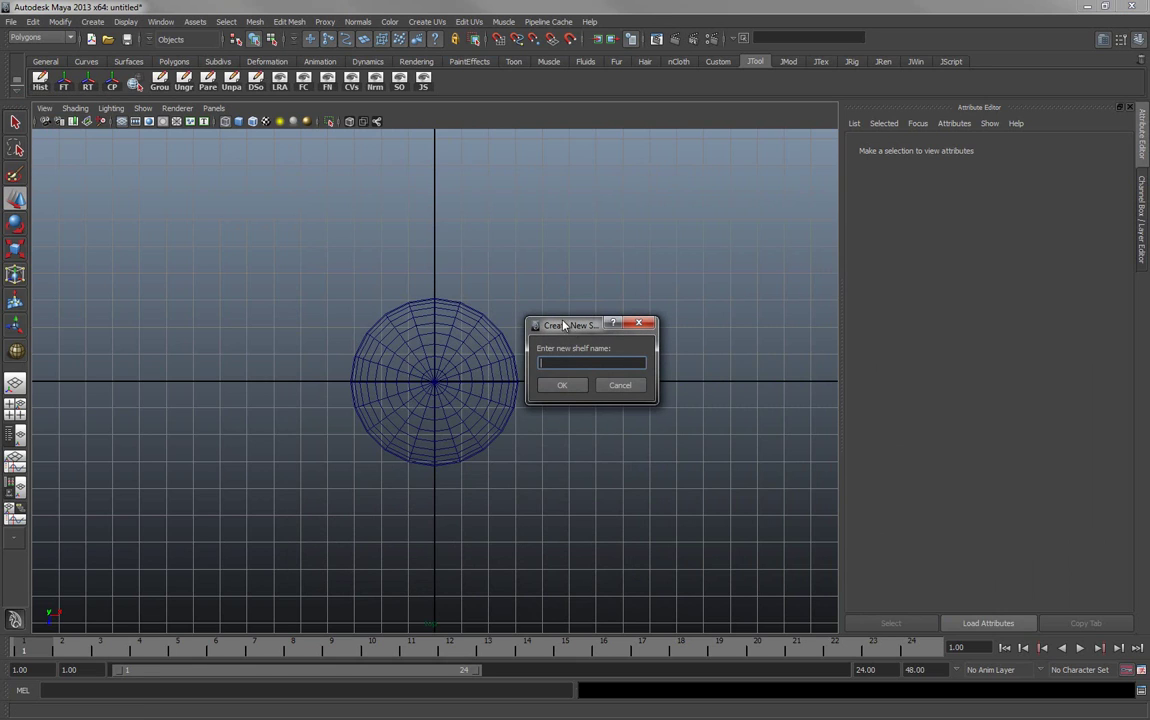
pyautogui.moveTo(565, 326); pyautogui.dragTo(543, 297)
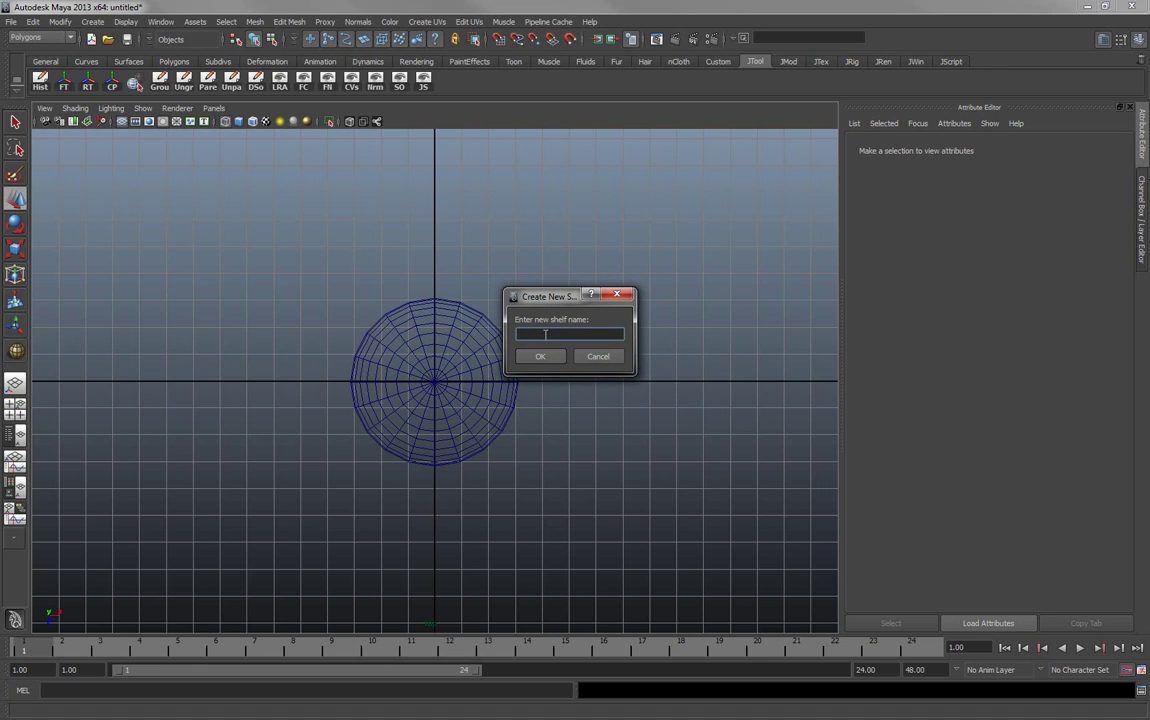
pyautogui.write('test')
pyautogui.click(540, 356)
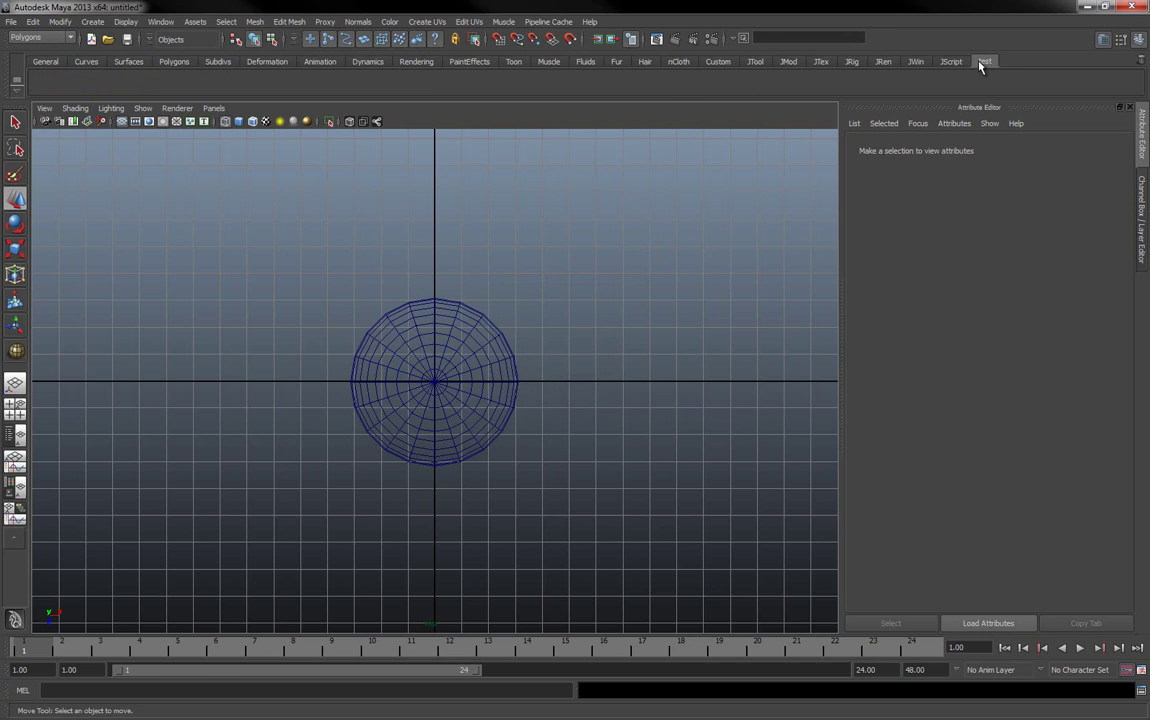
# Delete the test shelf and confirm the deletion.
pyautogui.click(16, 84)
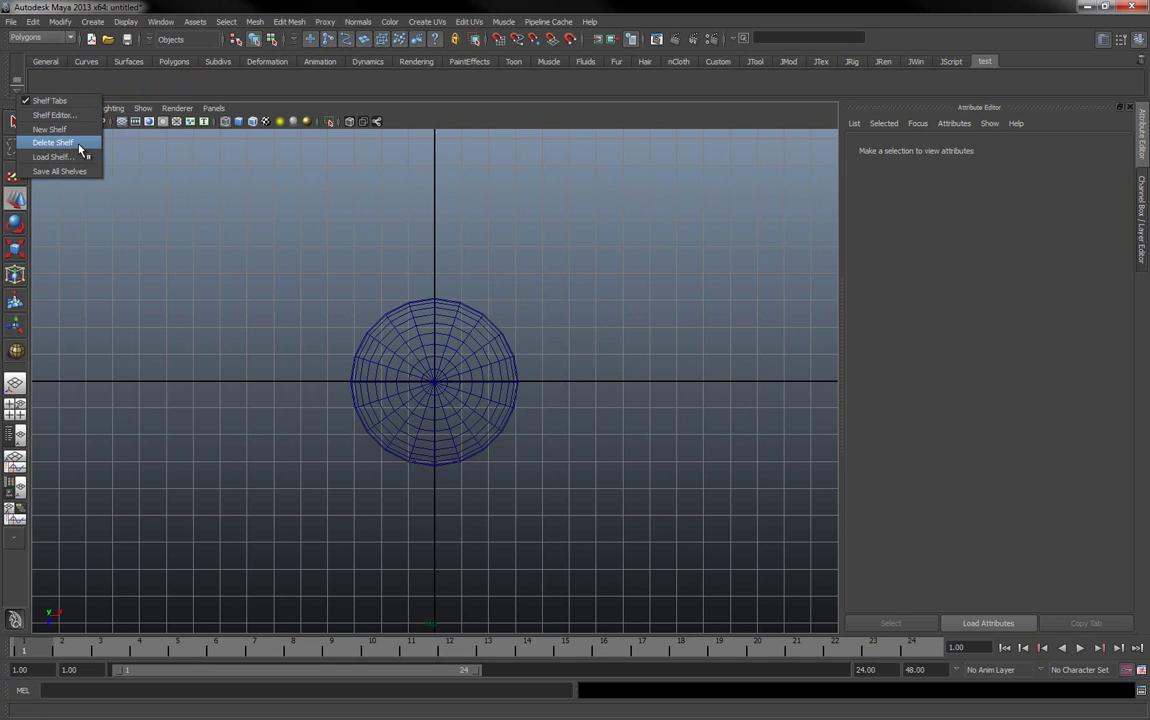
pyautogui.click(80, 146)
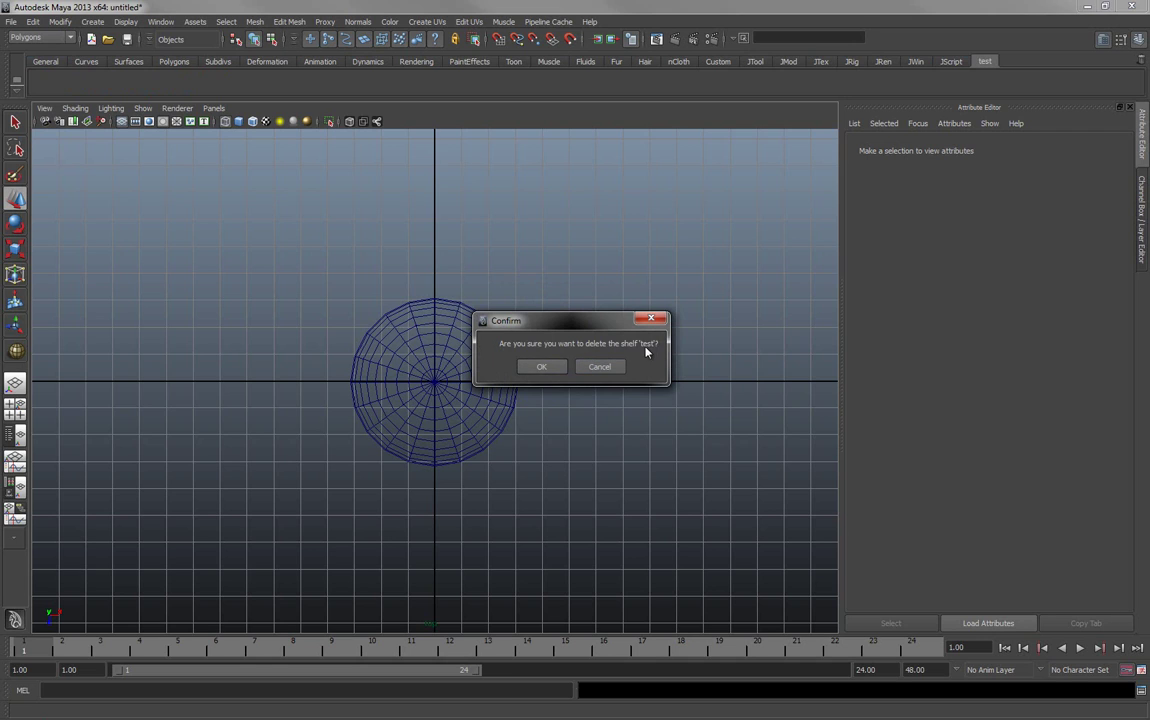
pyautogui.click(541, 366)
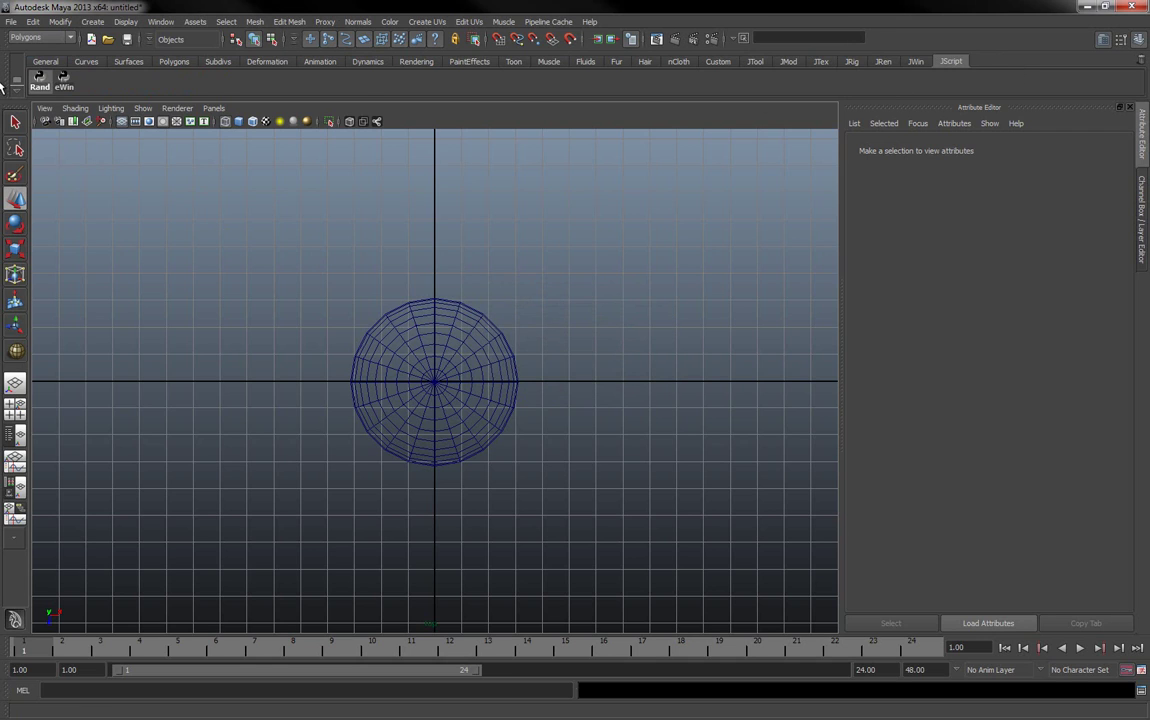
# Look at the file browser for loading a shelf, and close it without loading anything.
pyautogui.click(17, 90)
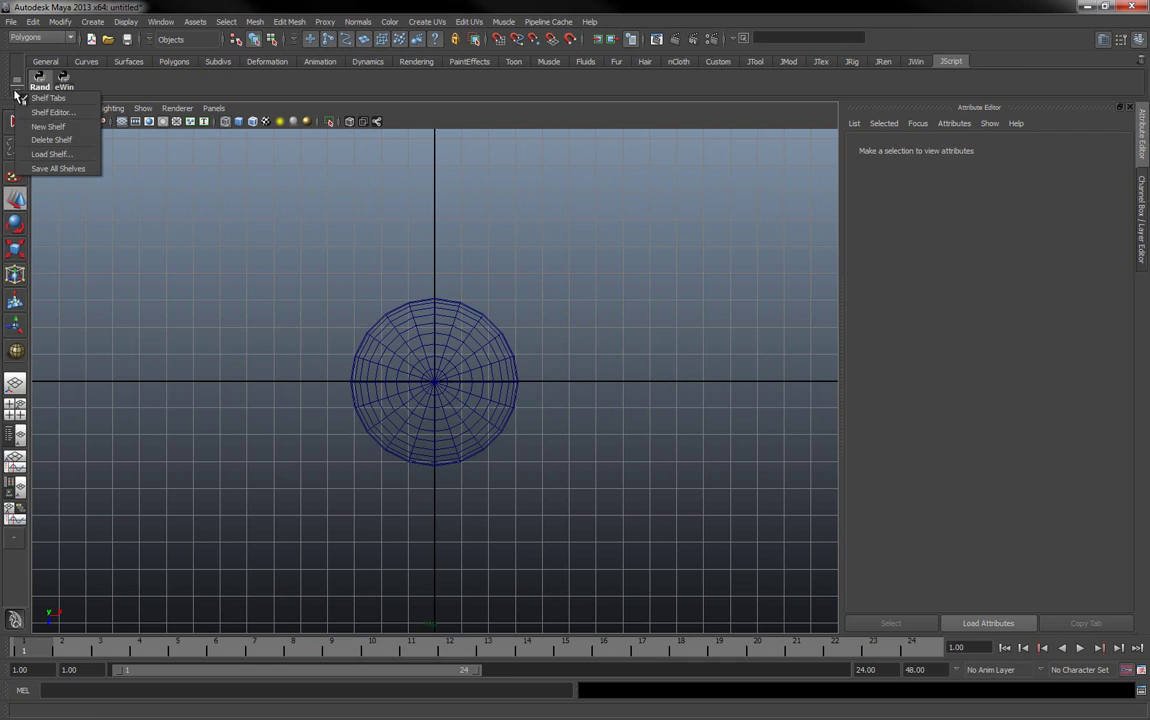
pyautogui.click(46, 155)
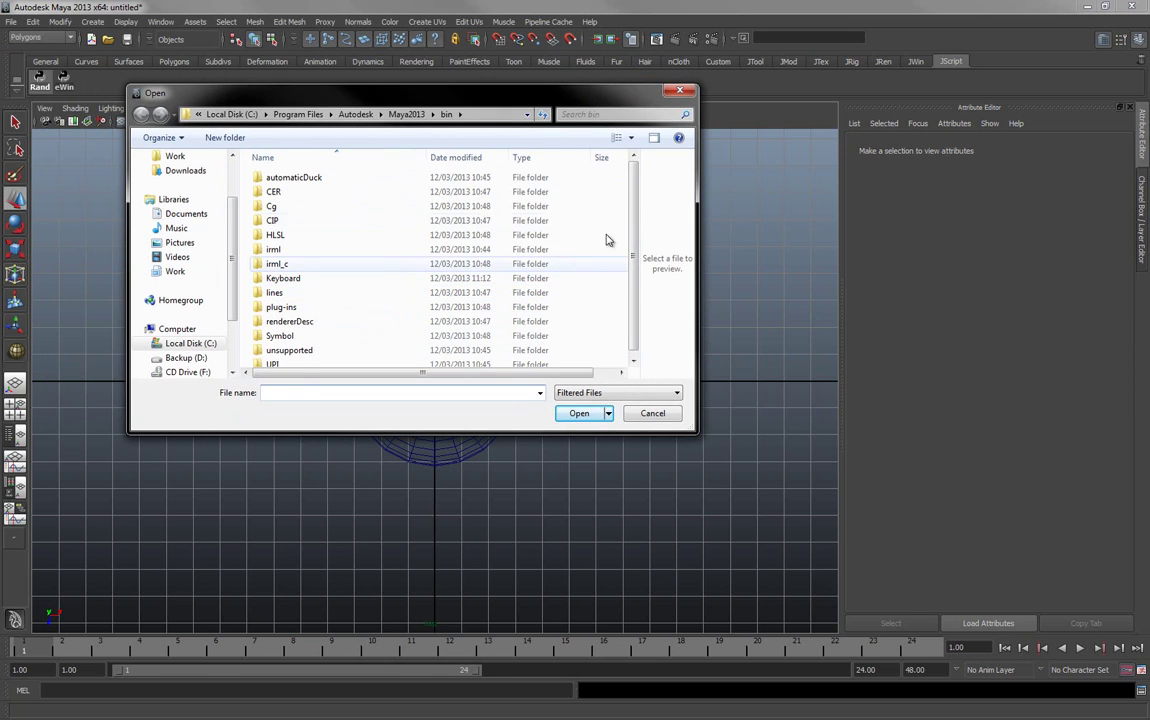
pyautogui.click(680, 91)
# Save all shelves, and return to the JTool shelf.
pyautogui.click(15, 90)
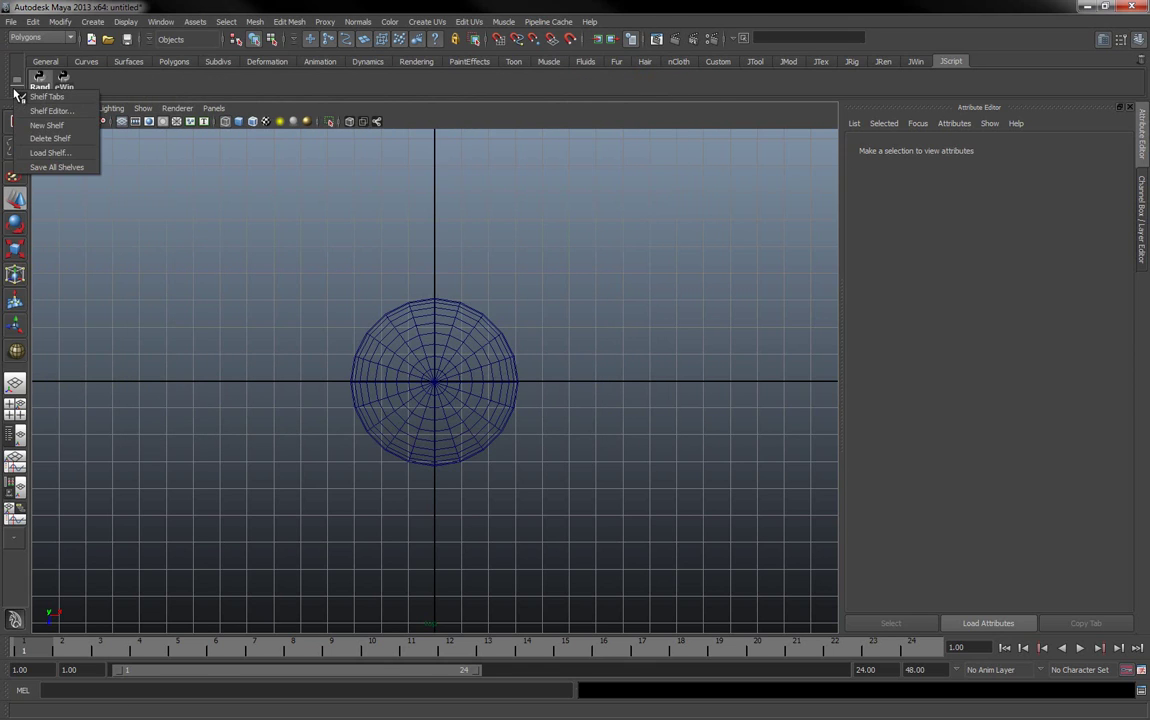
pyautogui.click(62, 167)
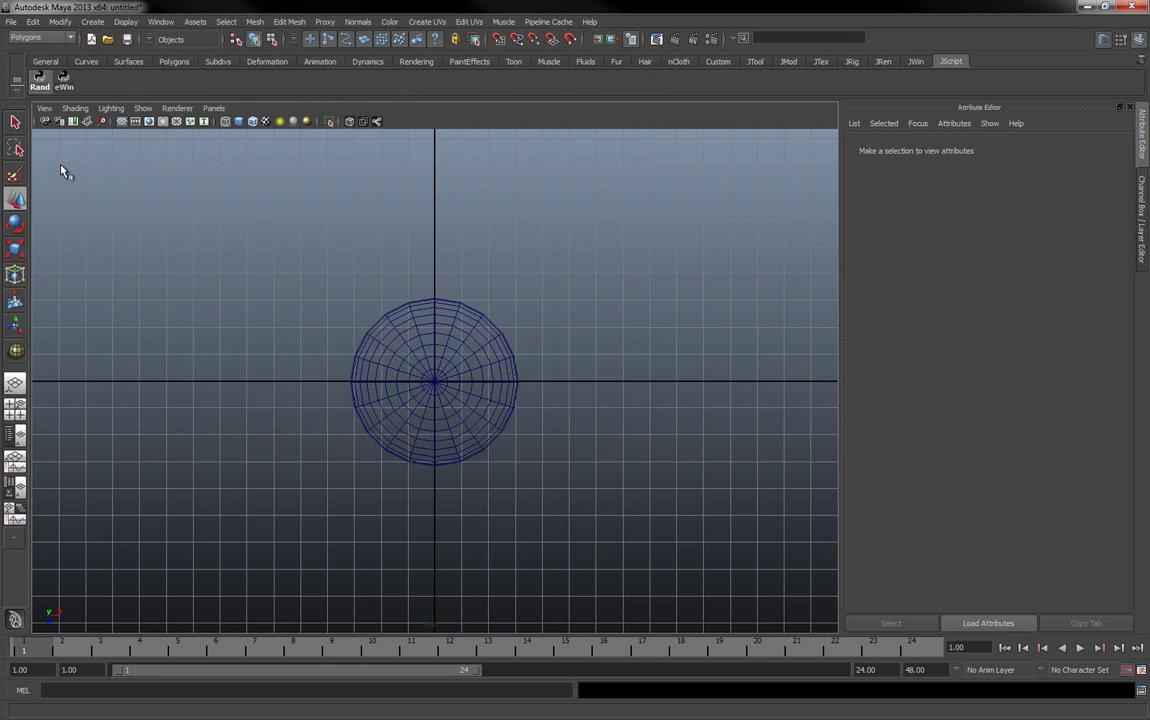
pyautogui.click(880, 62)
pyautogui.click(789, 62)
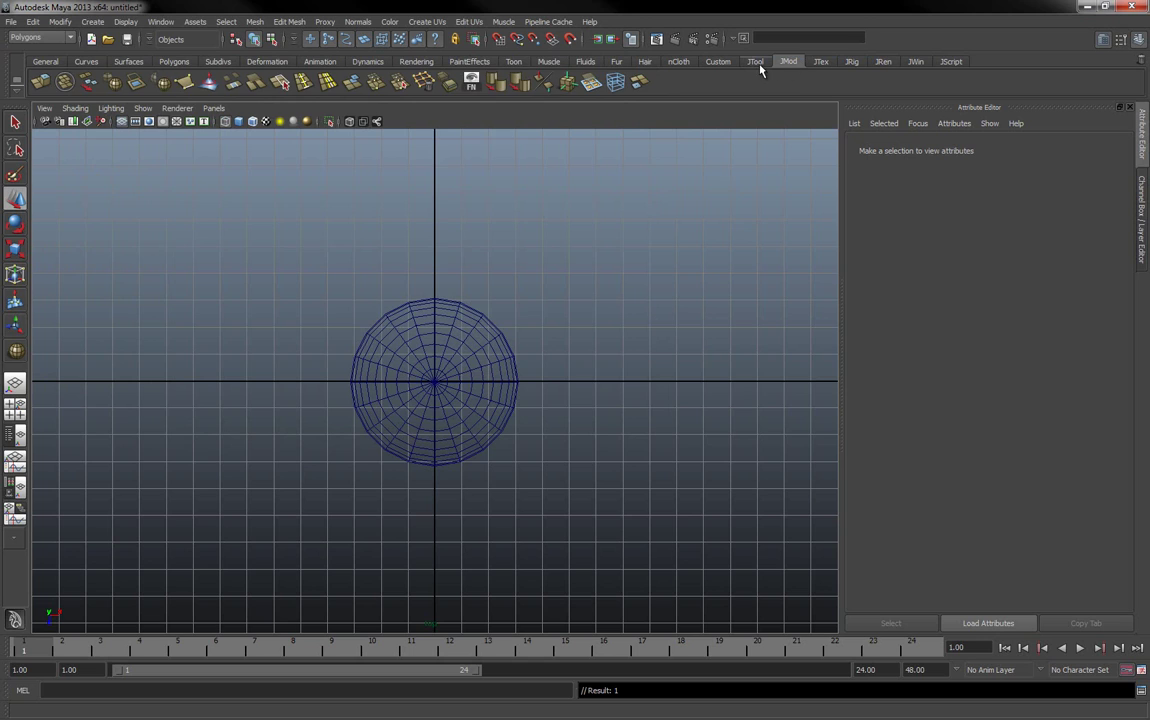
pyautogui.click(756, 63)
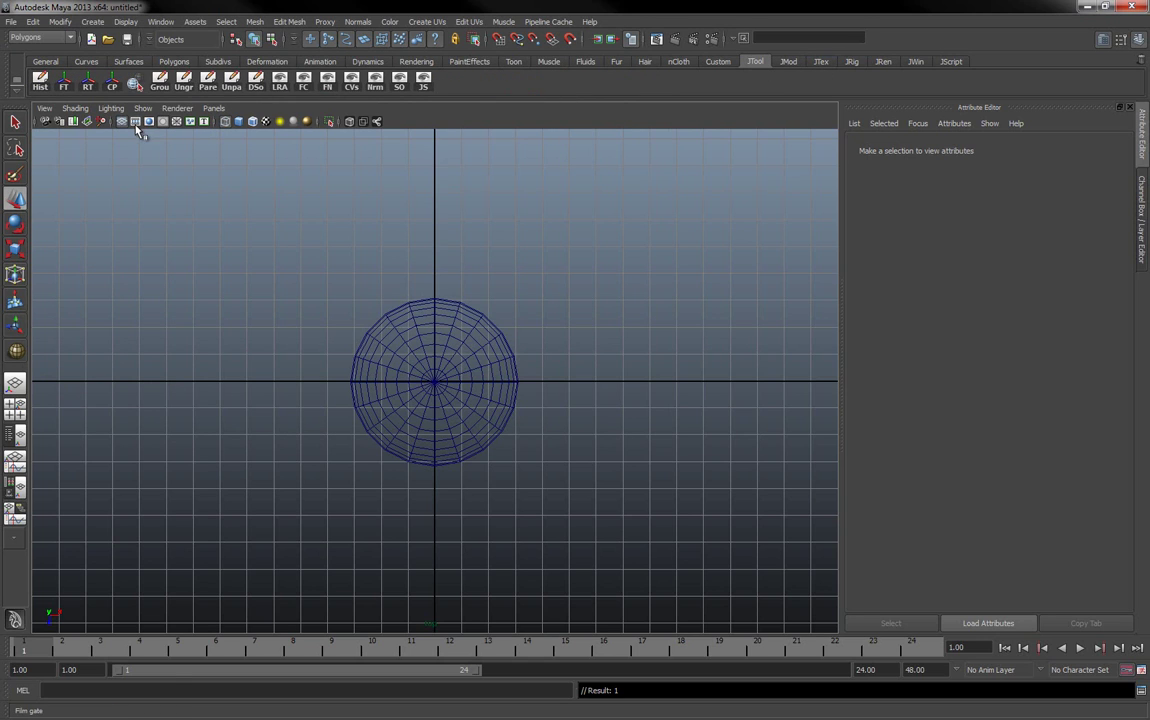
pyautogui.click(17, 81)
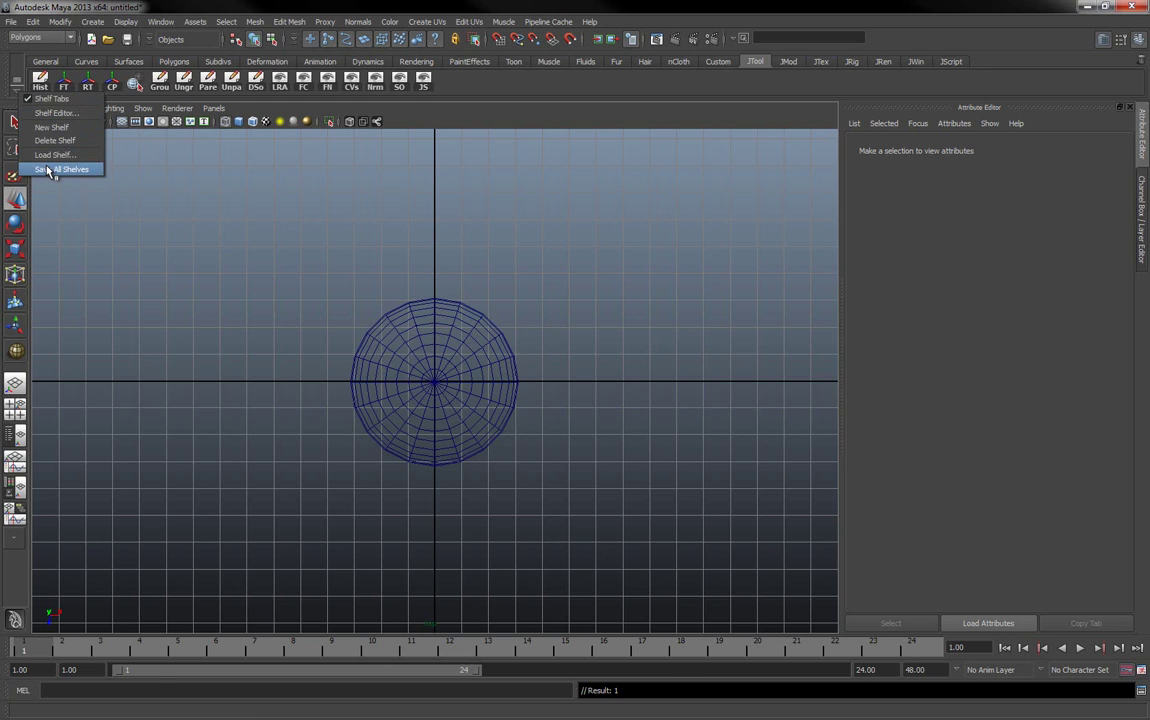
pyautogui.click(50, 170)
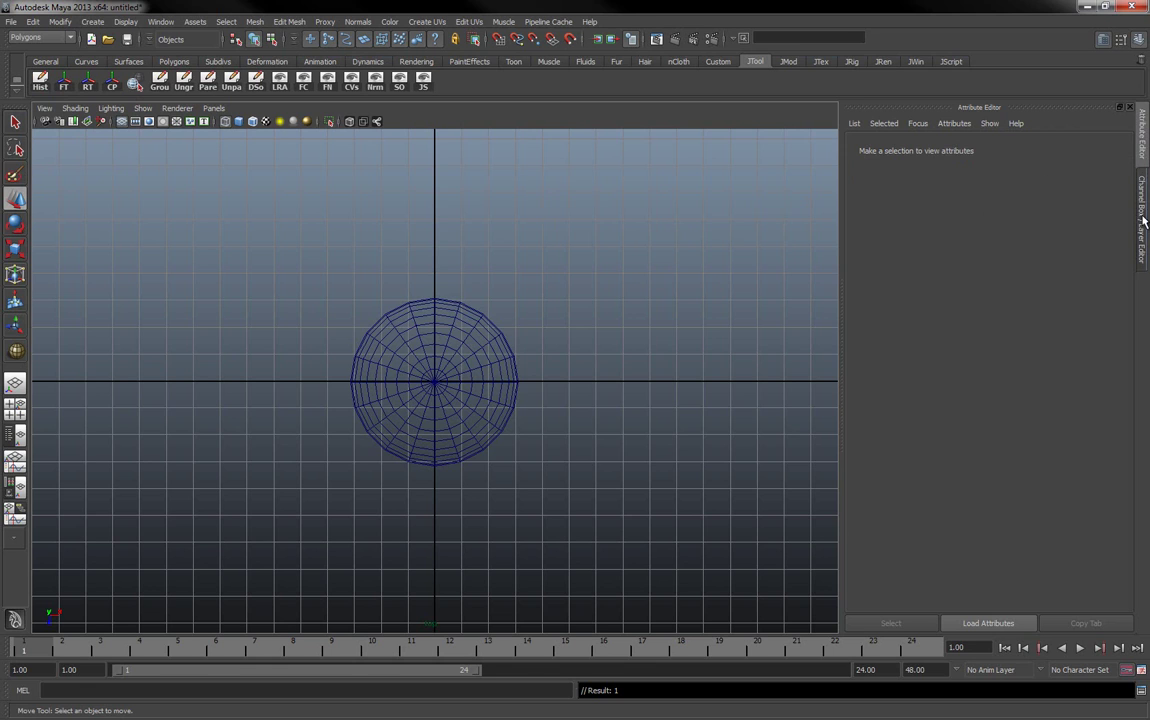
# Switch back and forth between the Channel Box / Layer Editor and the Attribute Editor, ending on the Attribute Editor.
pyautogui.click(1144, 250)
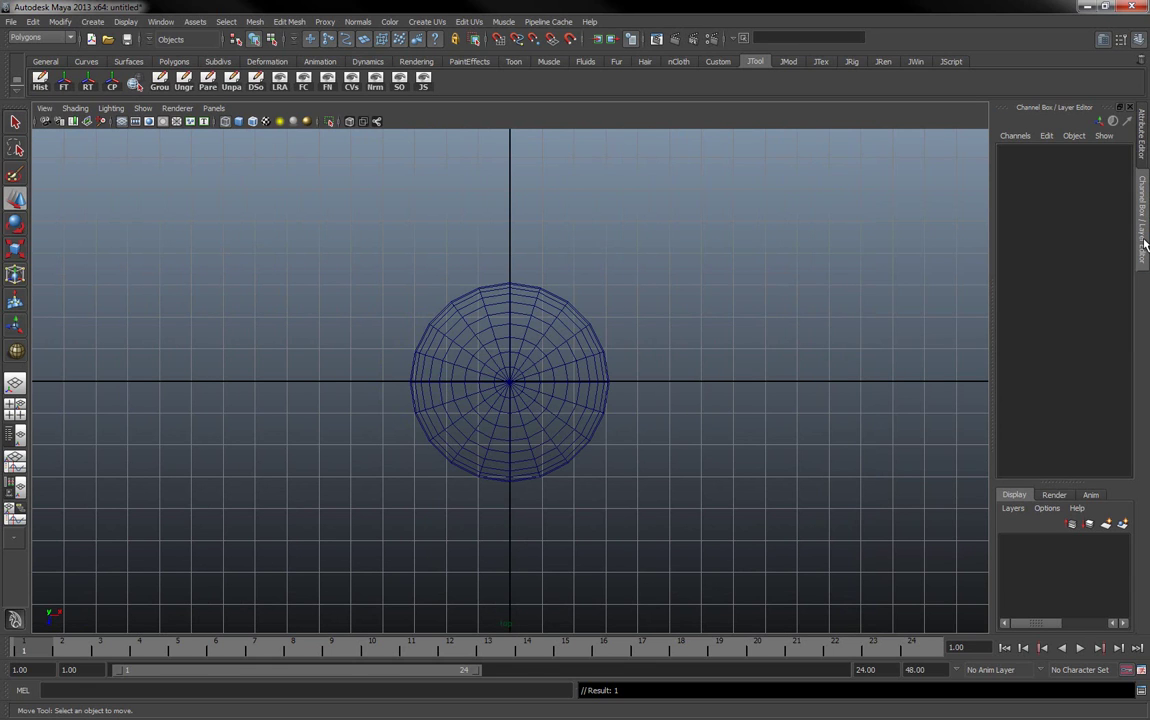
pyautogui.click(1144, 140)
pyautogui.click(1145, 197)
pyautogui.click(1144, 145)
pyautogui.click(1145, 180)
pyautogui.click(1144, 145)
pyautogui.click(1145, 178)
pyautogui.click(1143, 150)
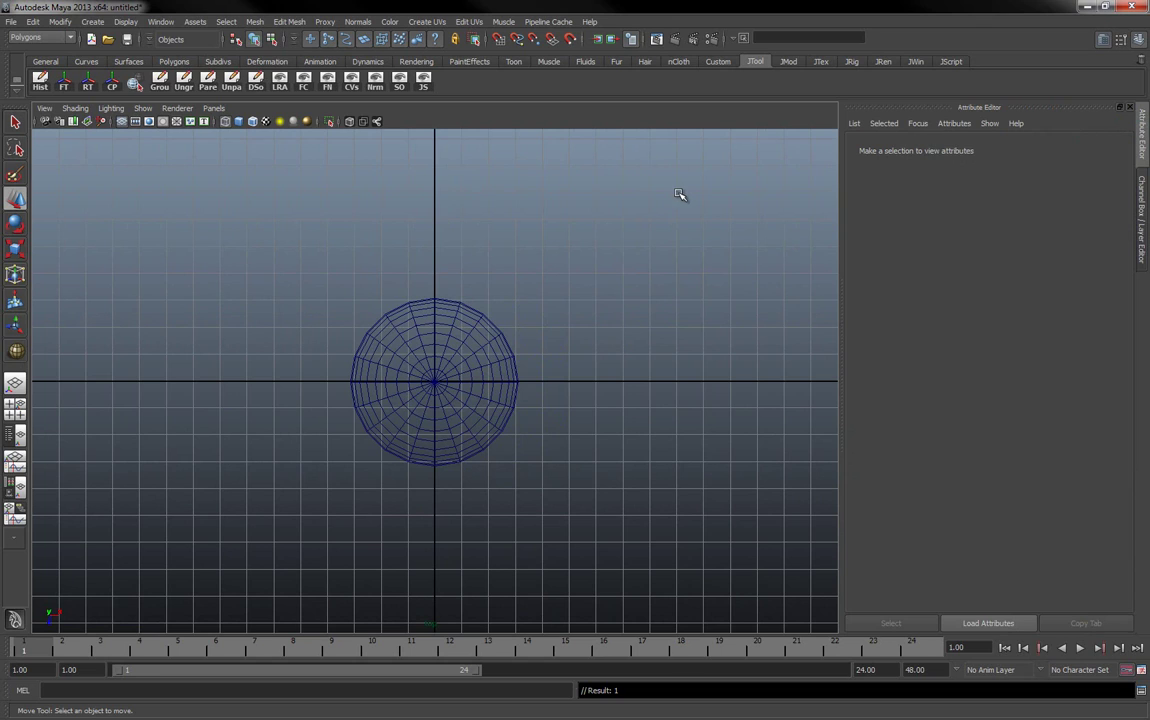
# Toggle the Attribute Editor's visibility, and hide both it and the Channel Box / Layer Editor.
pyautogui.click(1105, 41)
pyautogui.click(1105, 42)
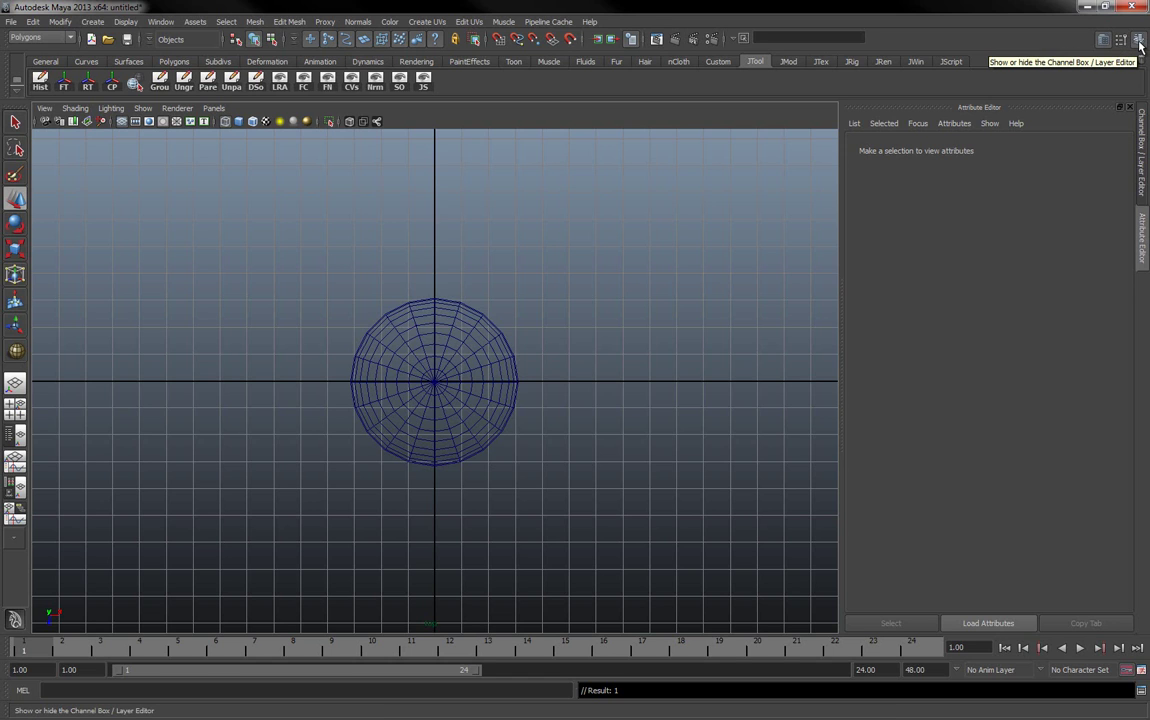
pyautogui.click(1103, 39)
pyautogui.click(1138, 39)
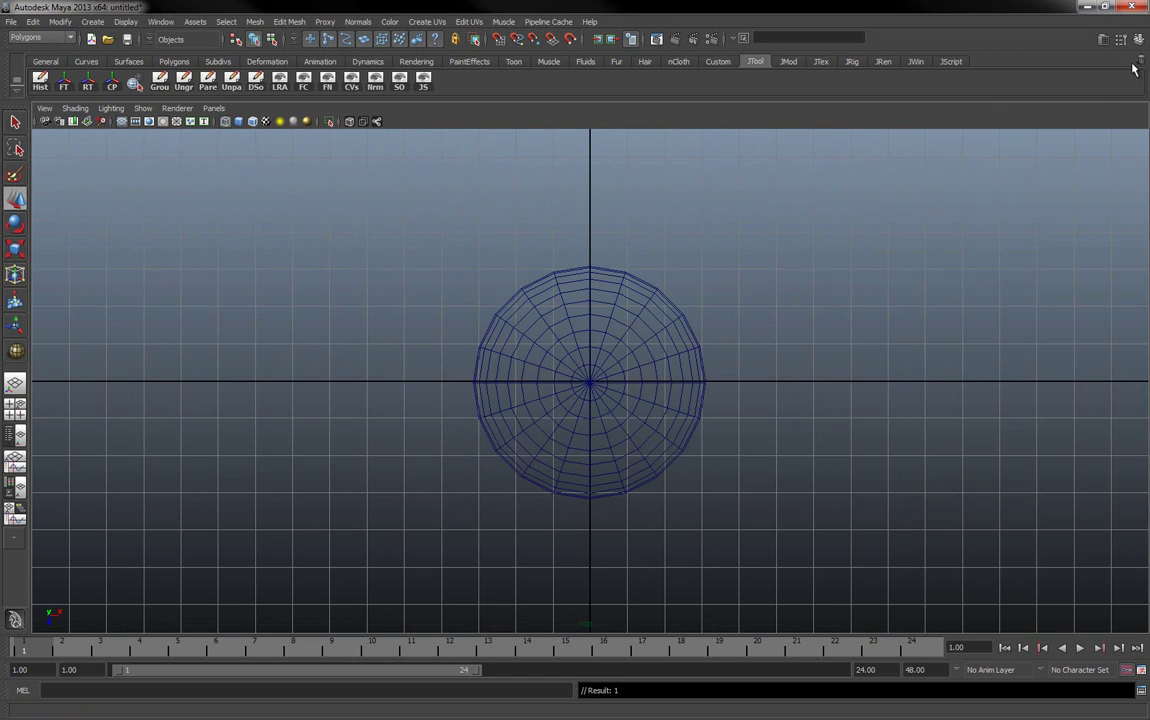
# Show the Tool Settings, Attribute Editor and Channel Box / Layer Editor, and hide all of them again.
pyautogui.click(1120, 39)
pyautogui.click(1103, 39)
pyautogui.click(1138, 39)
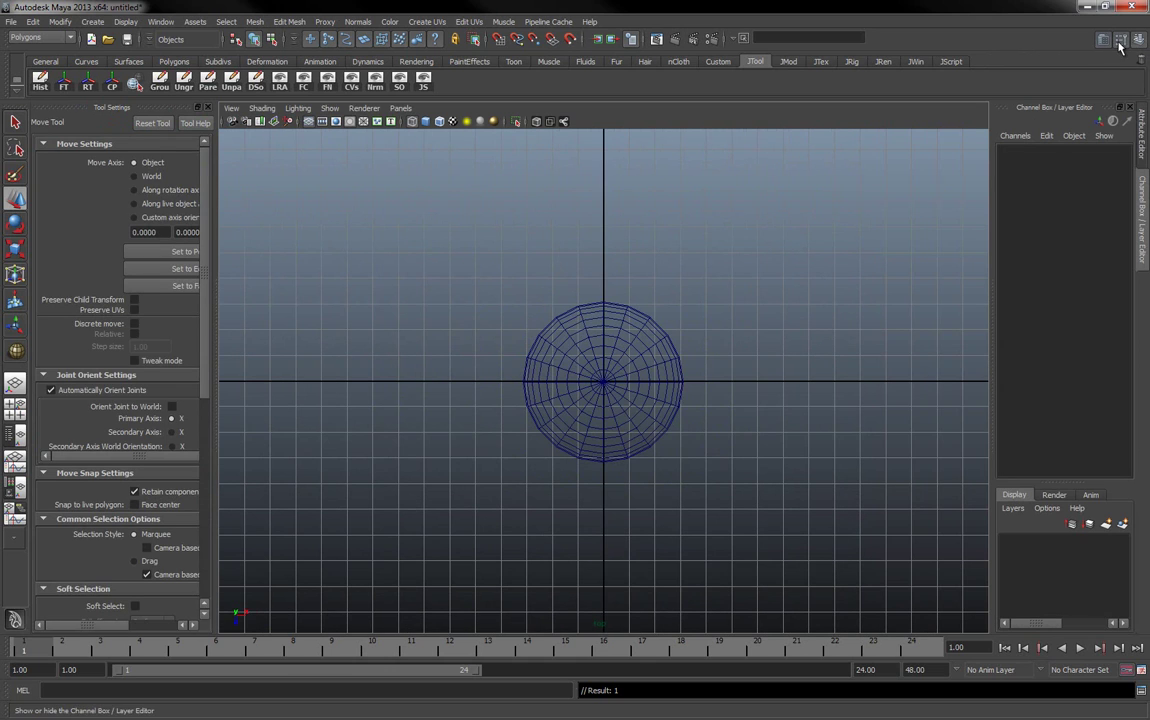
pyautogui.click(1120, 39)
pyautogui.click(1138, 39)
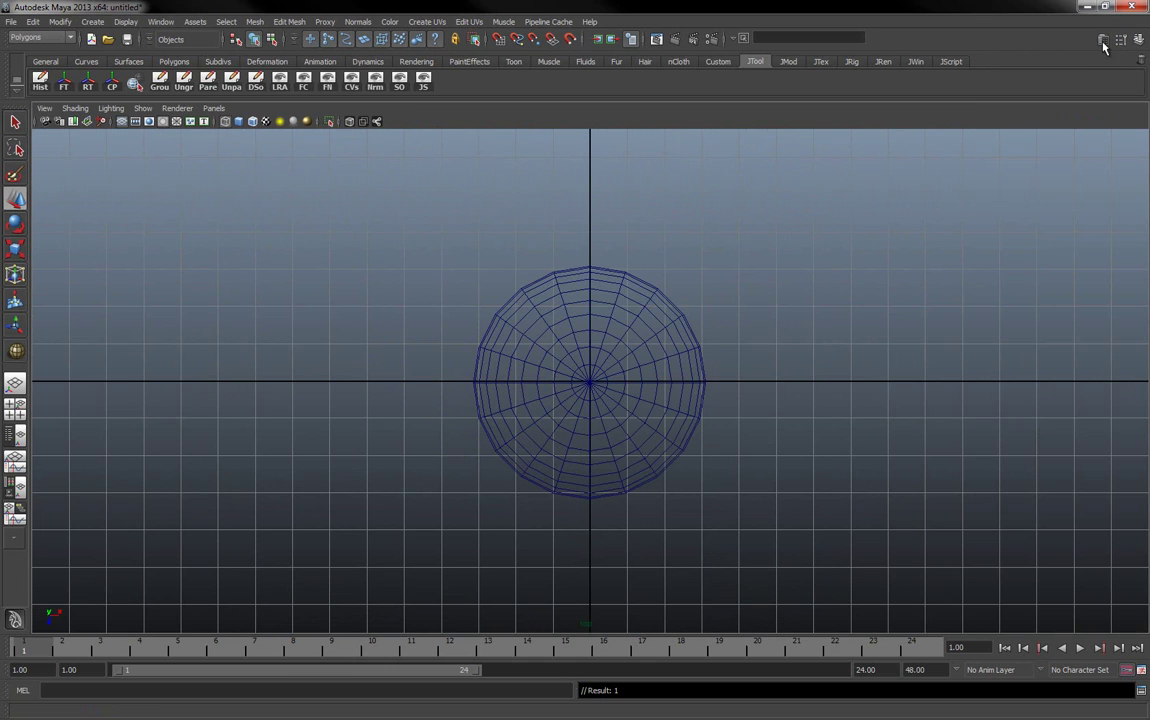
# Show and hide the Attribute Editor, and restore it together with the Channel Box / Layer Editor in front.
pyautogui.click(1104, 40)
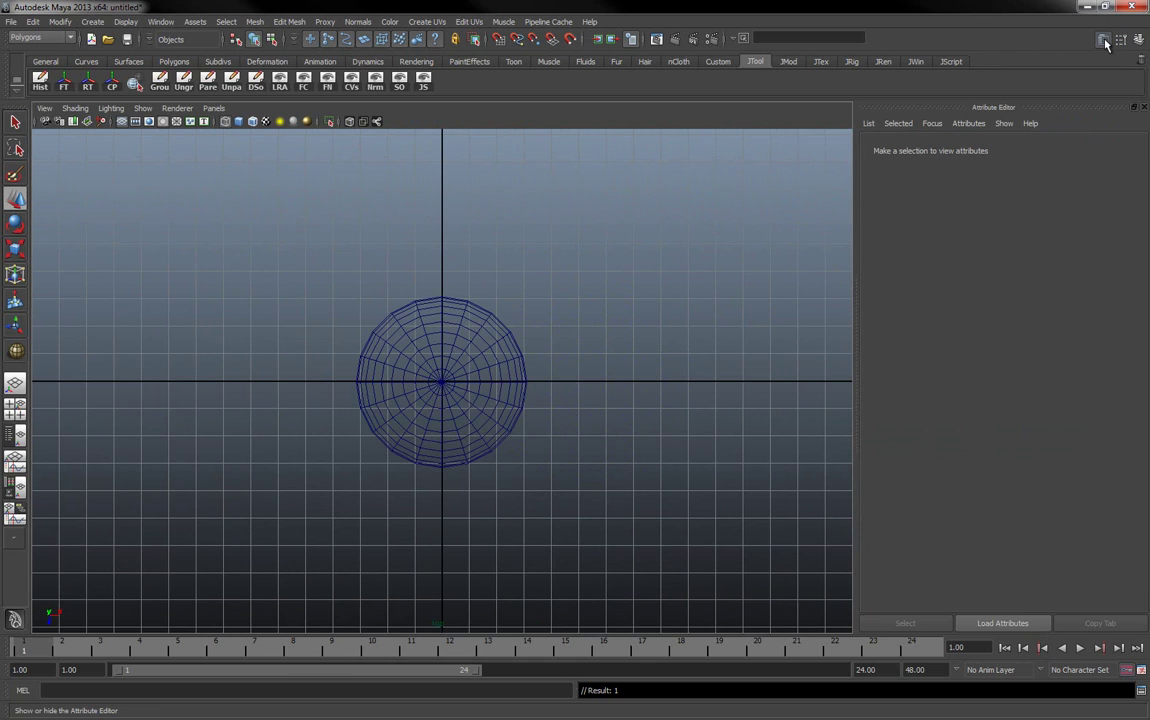
pyautogui.click(1104, 40)
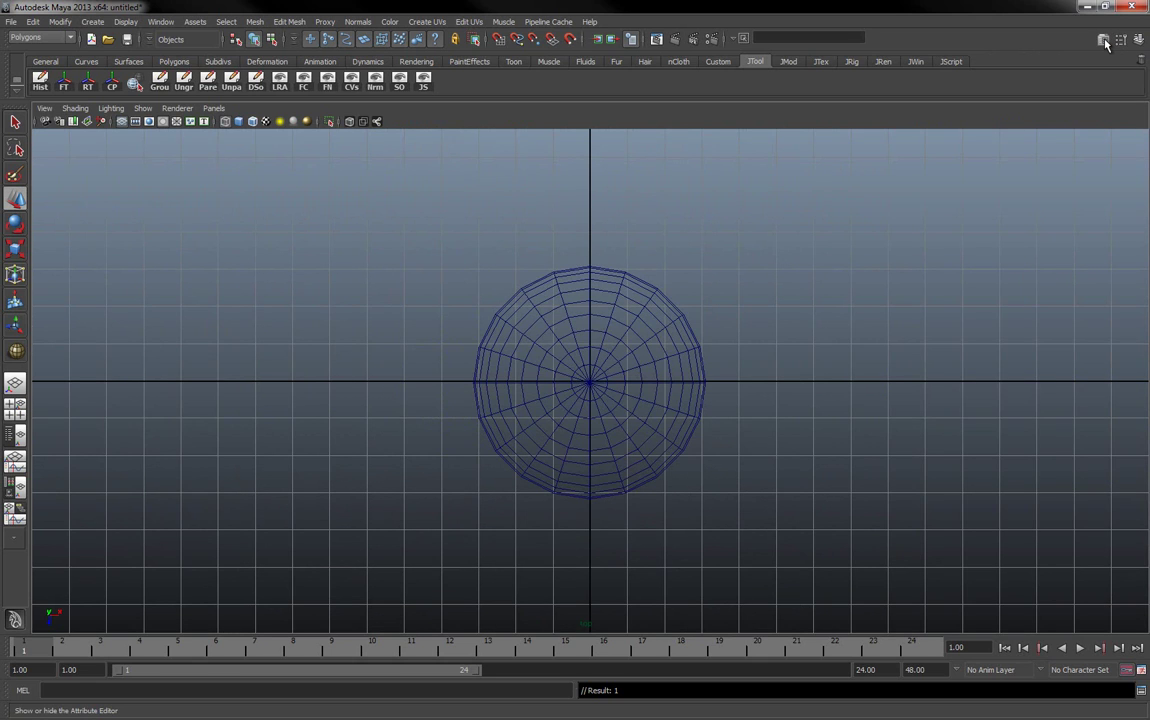
pyautogui.click(1104, 40)
pyautogui.click(1104, 41)
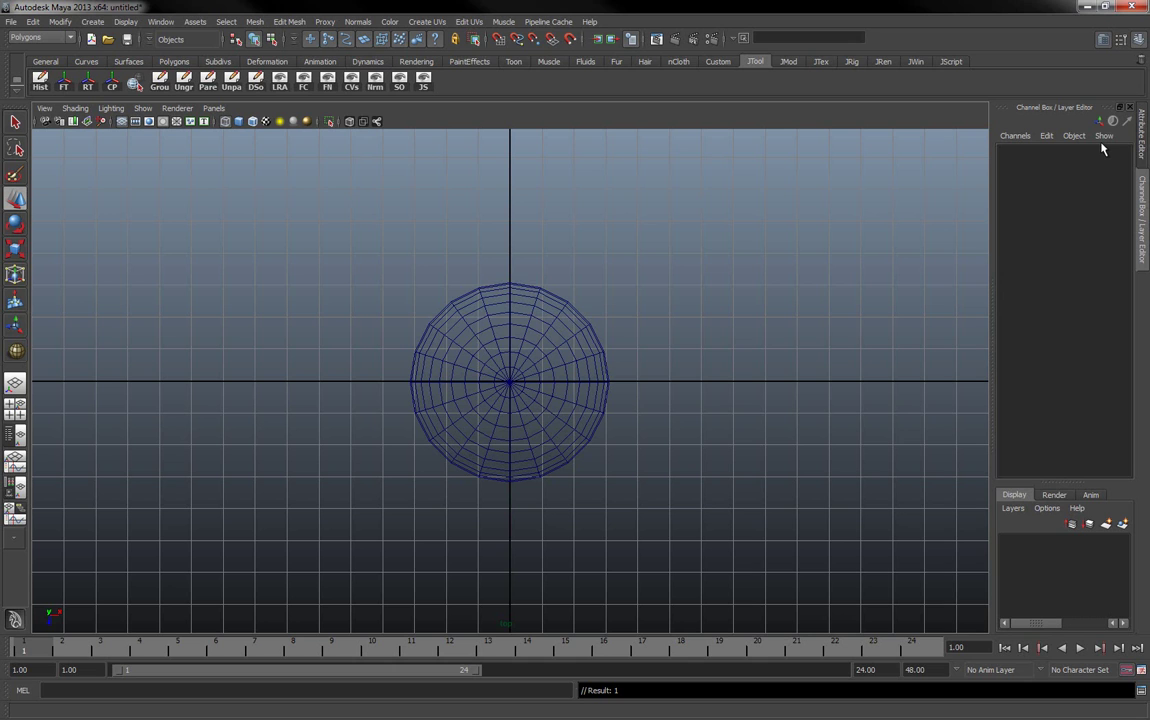
# Alternate repeatedly between the Channel Box / Layer Editor and the Attribute Editor without using their side tabs, ending on the Attribute Editor.
pyautogui.hotkey('ctrl', 'a')
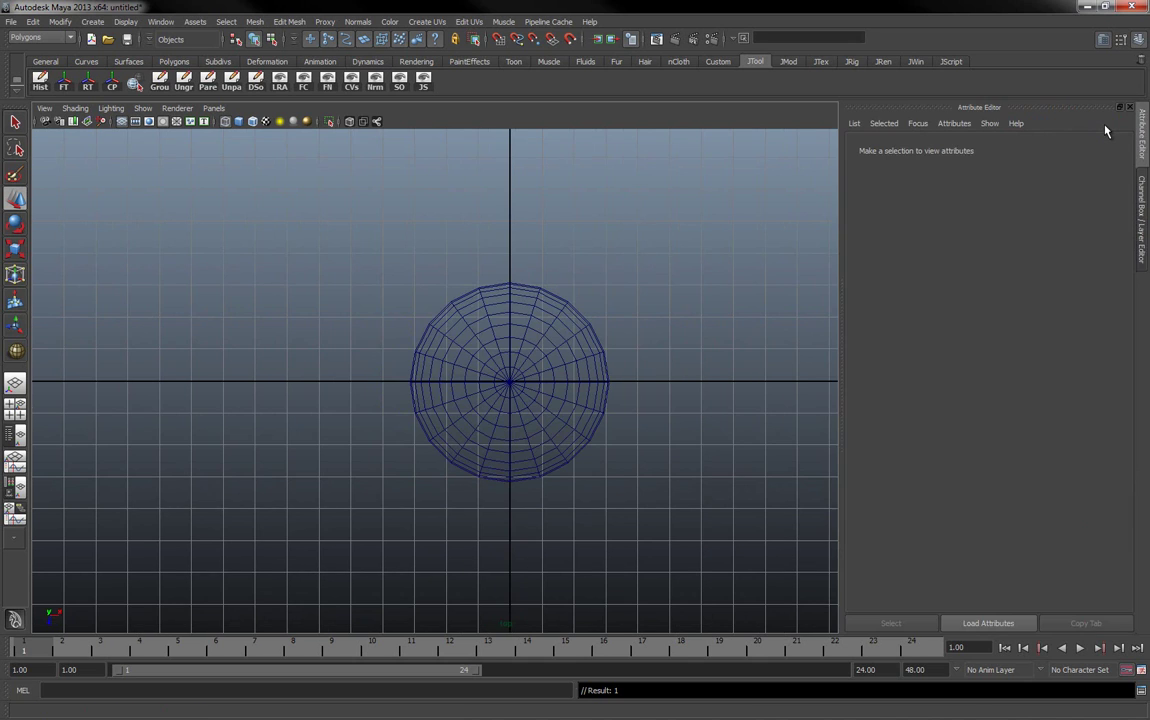
pyautogui.hotkey('ctrl', 'a')
pyautogui.hotkey('ctrl', 'a')
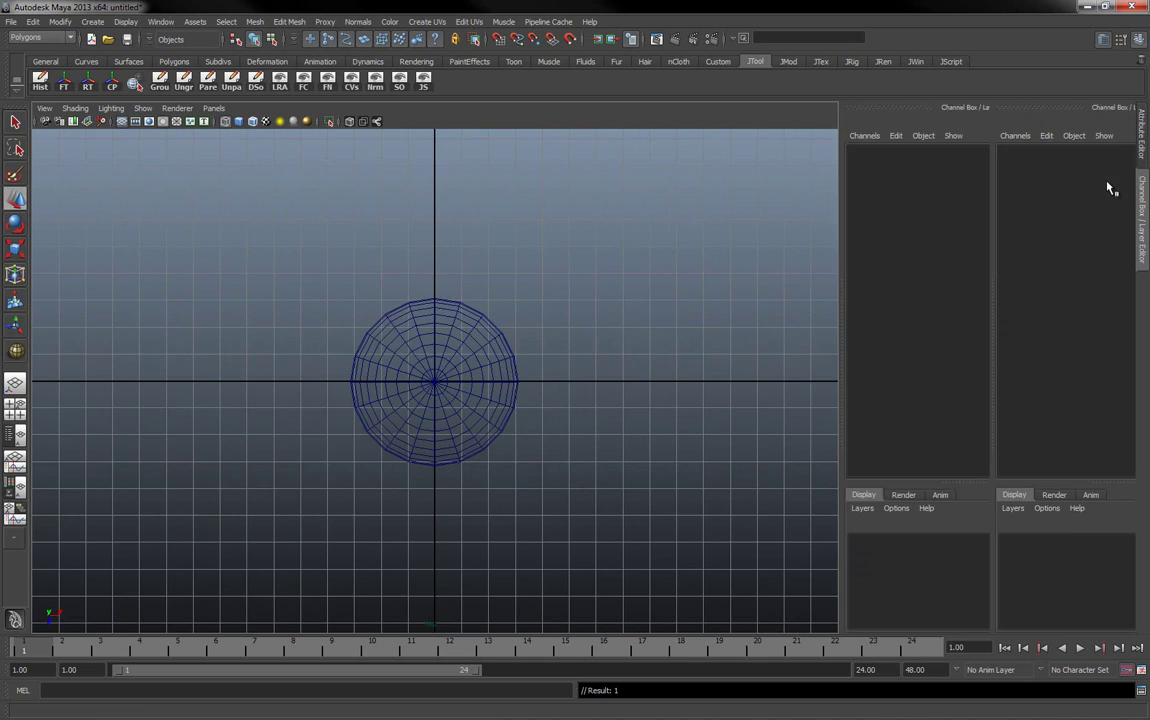
pyautogui.hotkey('ctrl', 'a')
pyautogui.hotkey('ctrl', 'a')
pyautogui.hotkey('ctrl', 'a')
pyautogui.hotkey('ctrl', 'a')
pyautogui.hotkey('ctrl', 'a')
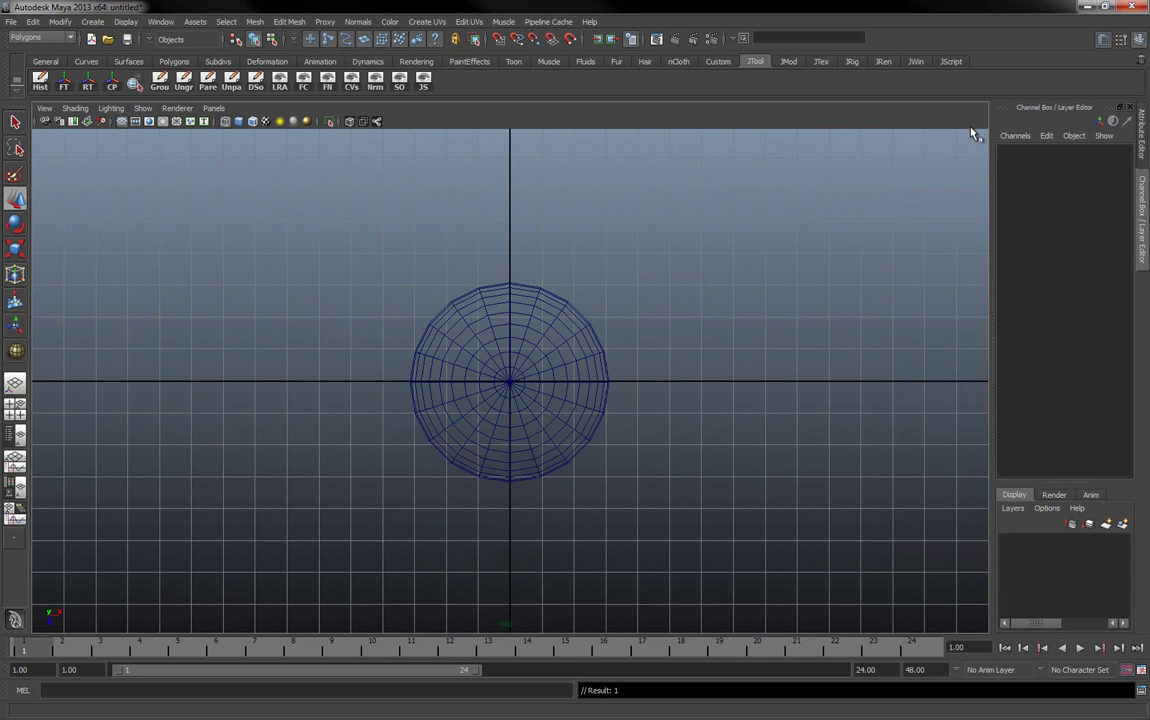
pyautogui.hotkey('ctrl', 'a')
pyautogui.hotkey('ctrl', 'a')
pyautogui.hotkey('ctrl', 'a')
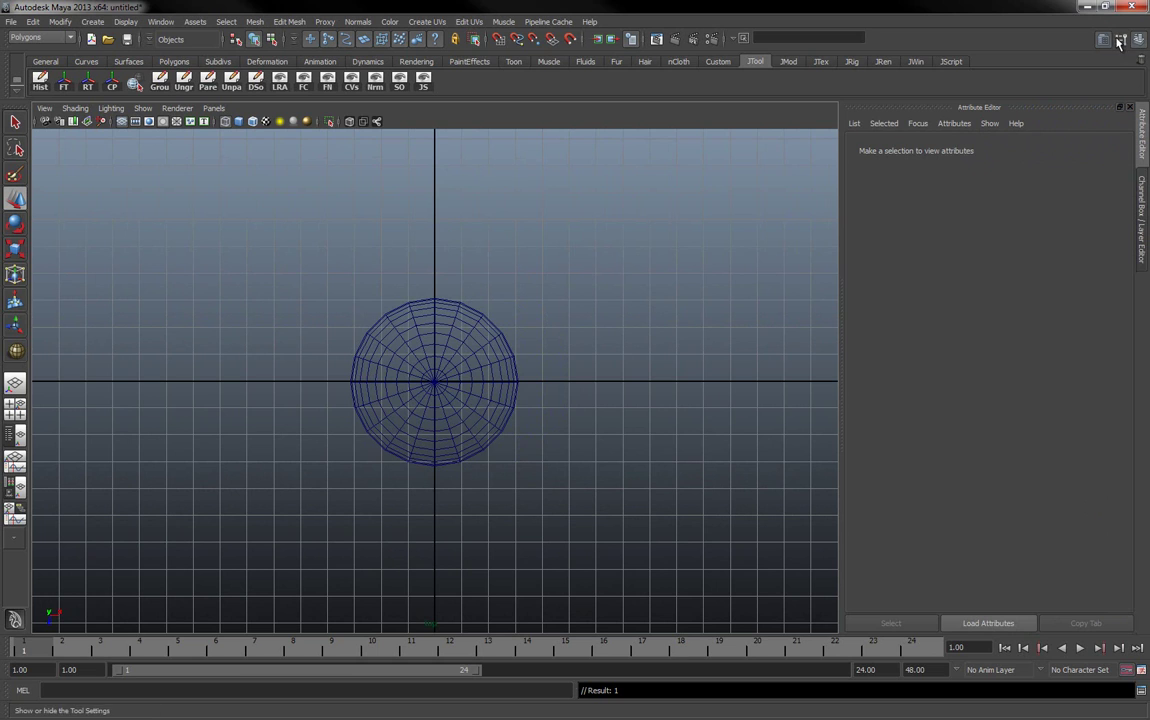
# Keep the Attribute Editor in front, and select the polygon sphere to load its attributes.
pyautogui.click(1140, 188)
pyautogui.click(1141, 190)
pyautogui.click(1142, 198)
pyautogui.click(1143, 203)
pyautogui.click(1143, 200)
pyautogui.click(1142, 205)
pyautogui.click(1142, 198)
pyautogui.click(1143, 133)
pyautogui.click(1143, 163)
pyautogui.click(1142, 160)
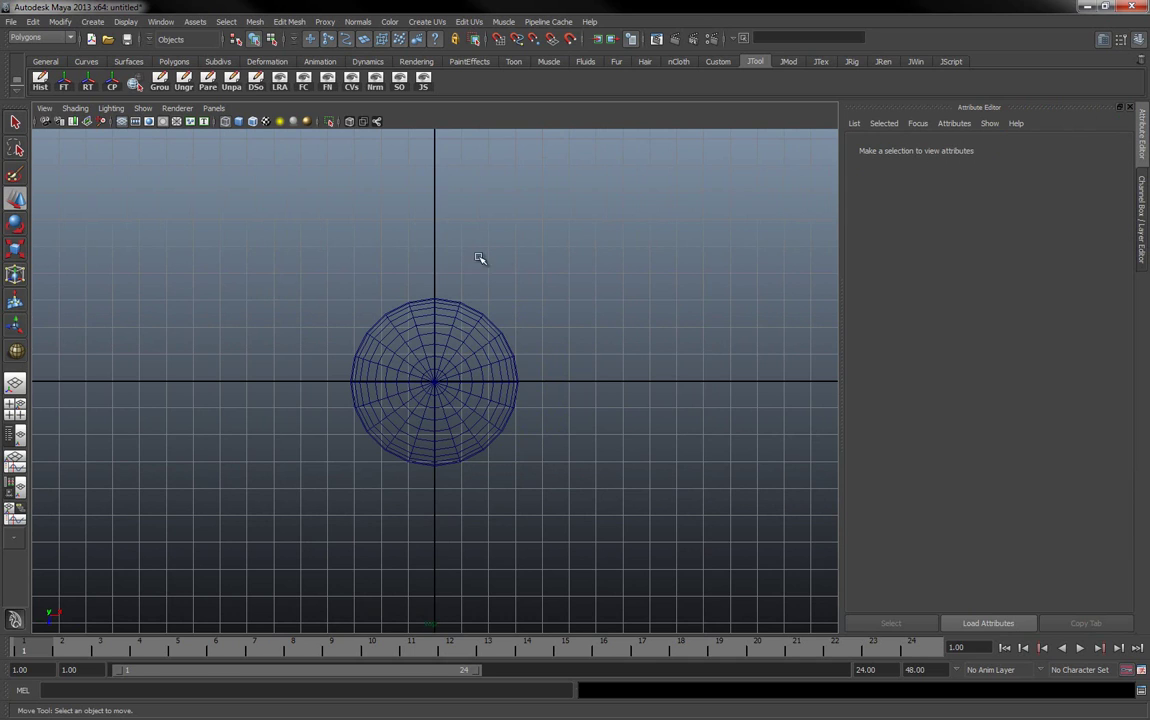
pyautogui.click(482, 329)
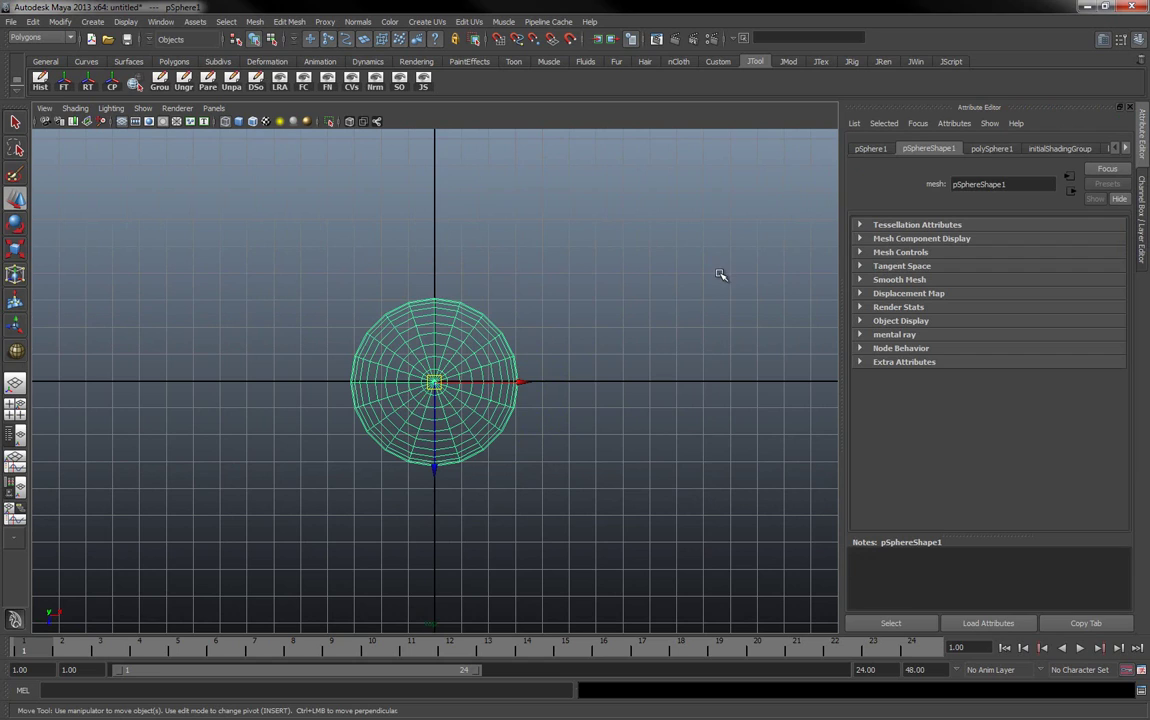